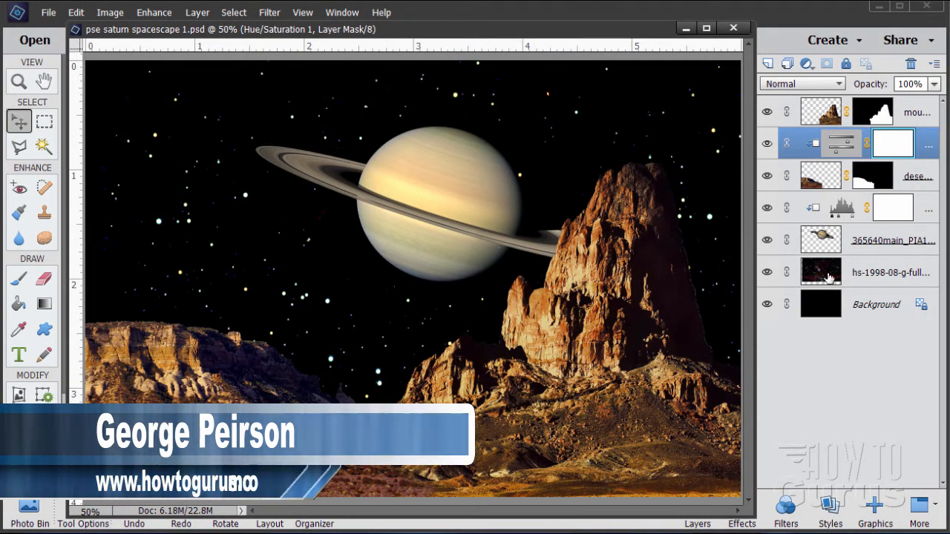
Hide all layers, then show the mountain and desert layers one at a time to inspect them.
{"action": "left_click_drag", "start_coordinate": [769, 144], "coordinate": [767, 242]}
{"action": "left_click", "coordinate": [768, 273]}
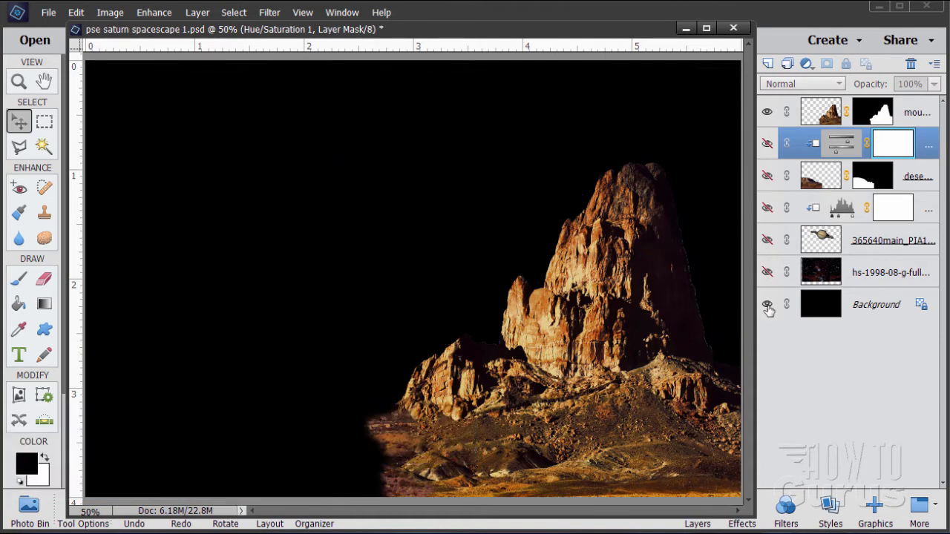
{"action": "left_click", "coordinate": [768, 305]}
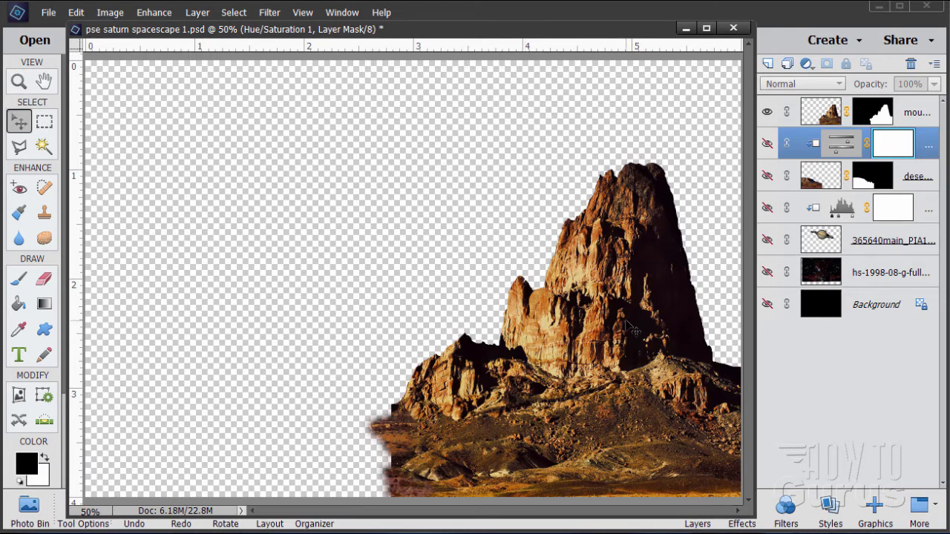
{"action": "left_click", "coordinate": [769, 113]}
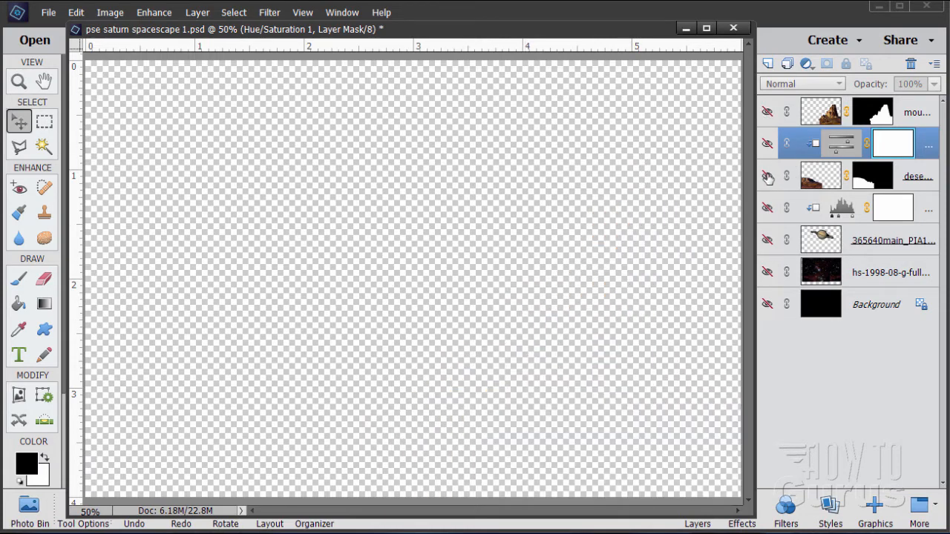
{"action": "left_click", "coordinate": [768, 177]}
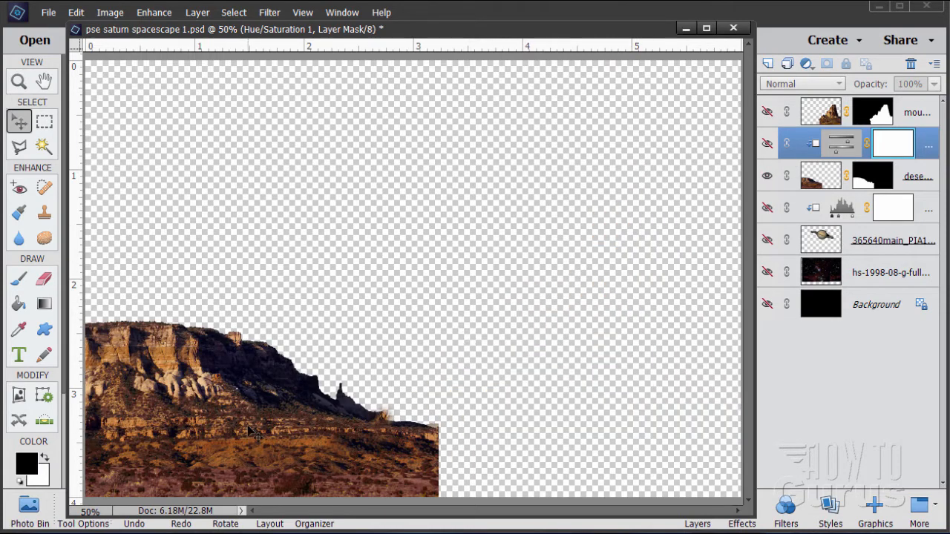
{"action": "left_click", "coordinate": [768, 177]}
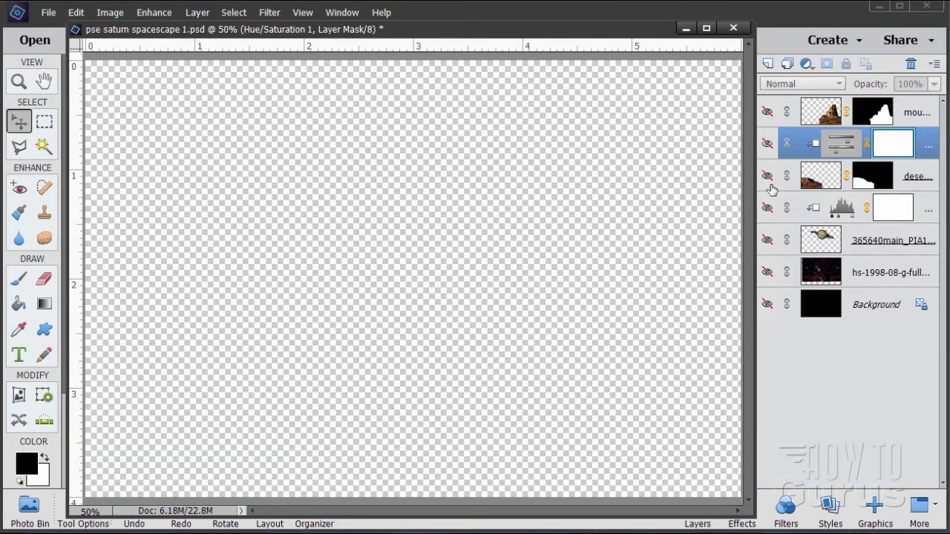
Toggle the Saturn, star field and Background layers to examine how they combine in the composite.
{"action": "left_click", "coordinate": [767, 241]}
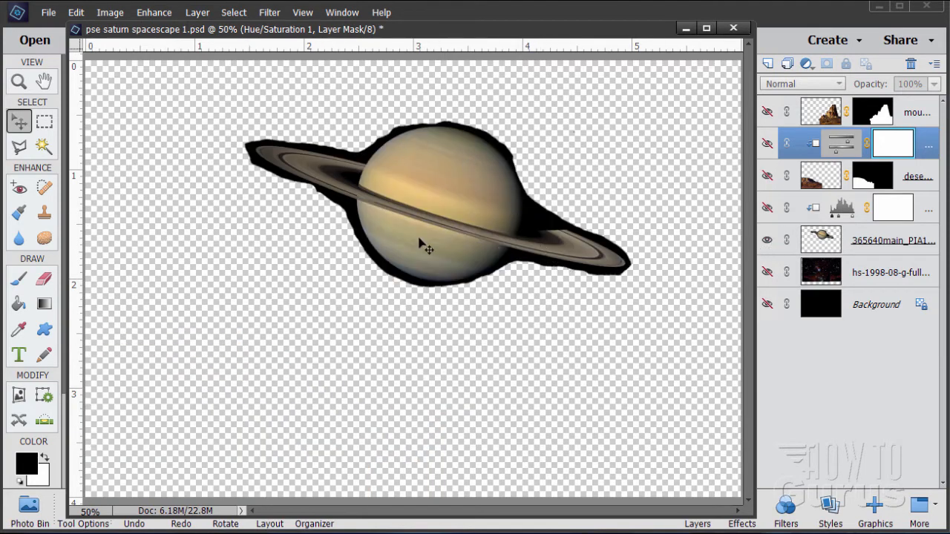
{"action": "left_click", "coordinate": [767, 241]}
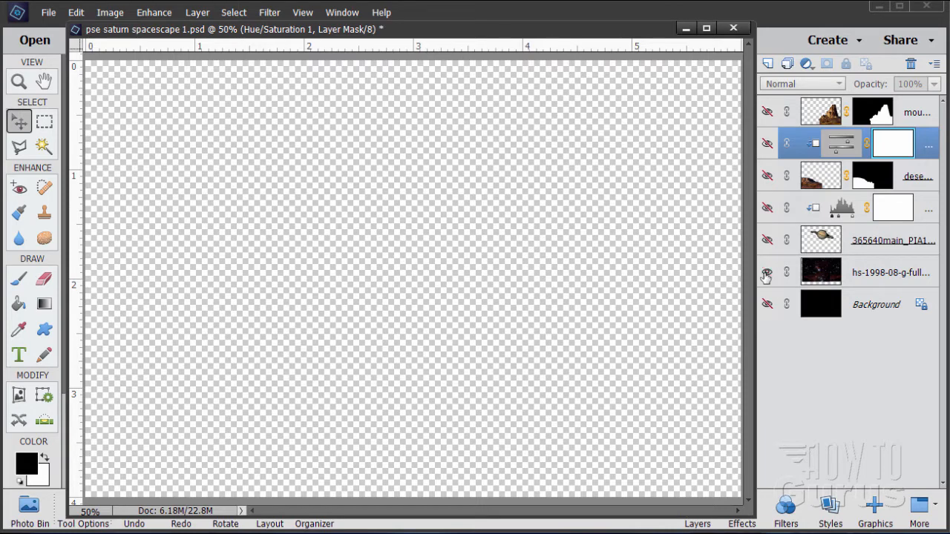
{"action": "left_click", "coordinate": [767, 272]}
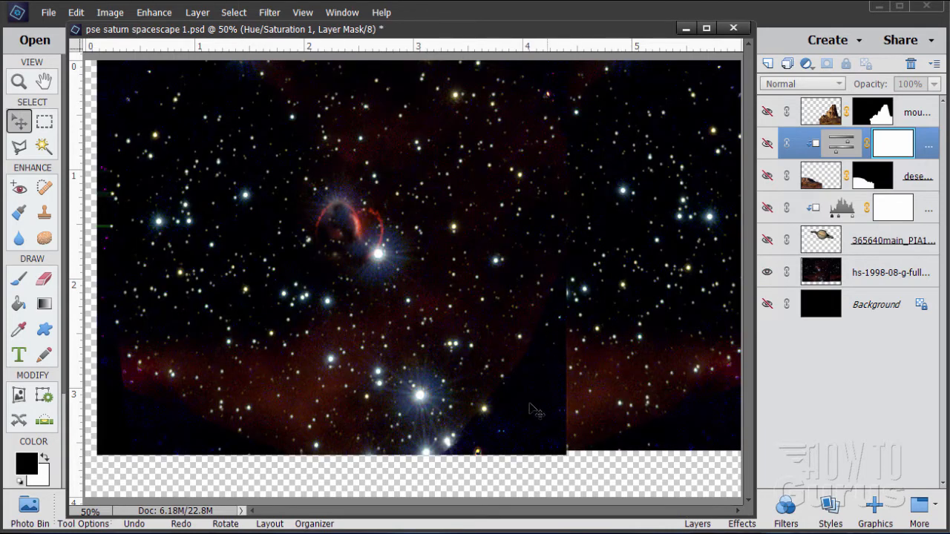
{"action": "left_click", "coordinate": [767, 241]}
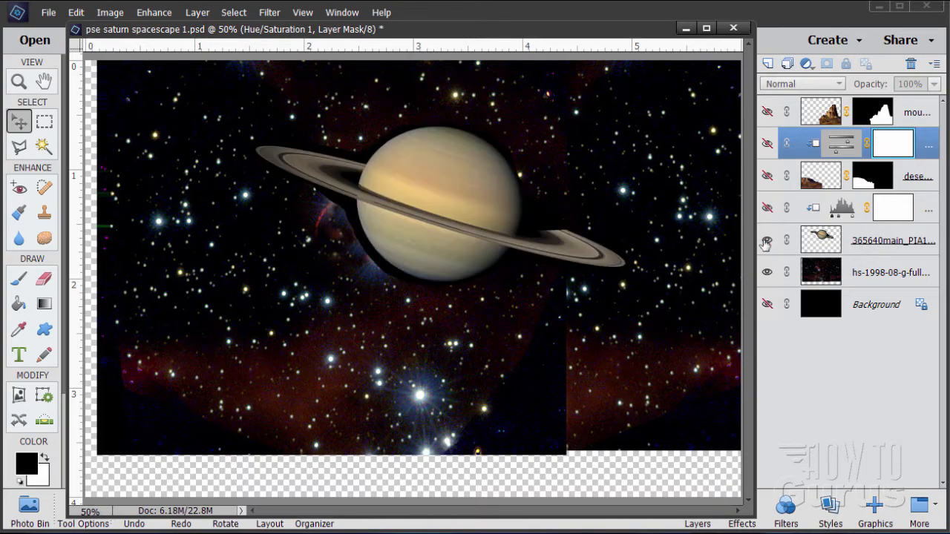
{"action": "left_click", "coordinate": [768, 272]}
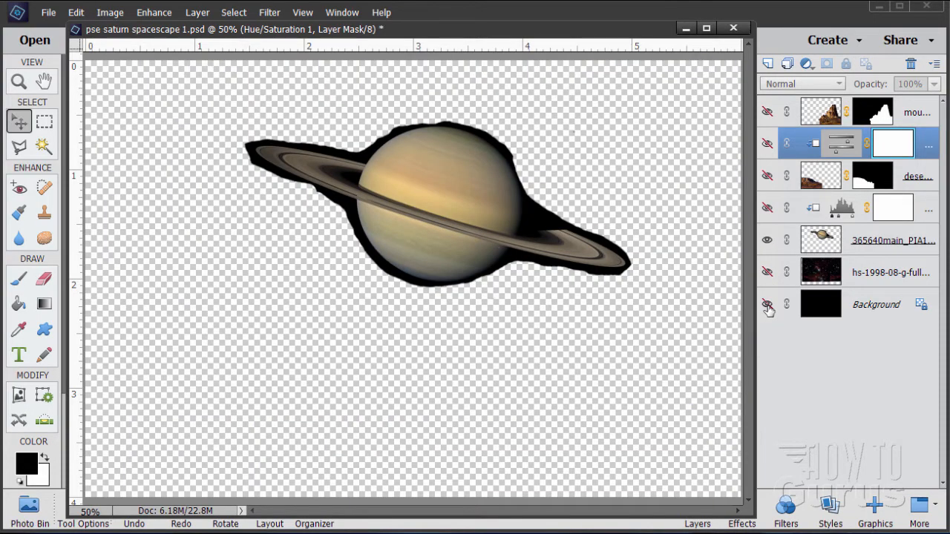
{"action": "left_click", "coordinate": [767, 306]}
{"action": "left_click", "coordinate": [768, 273]}
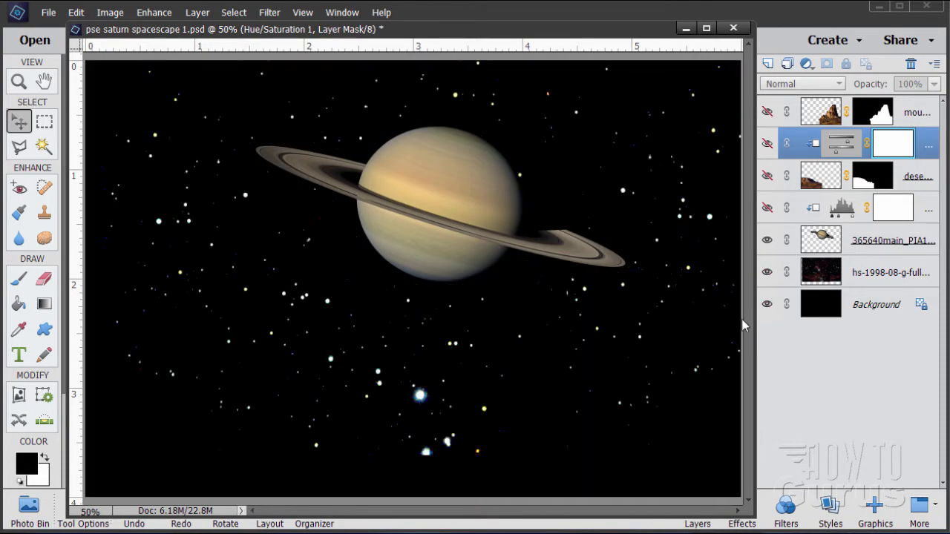
{"action": "left_click", "coordinate": [768, 272]}
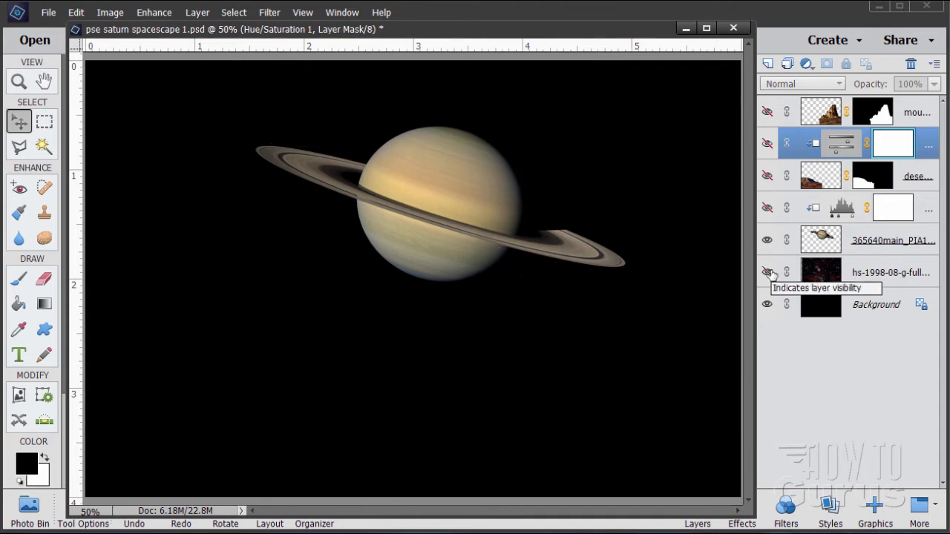
{"action": "left_click", "coordinate": [767, 273]}
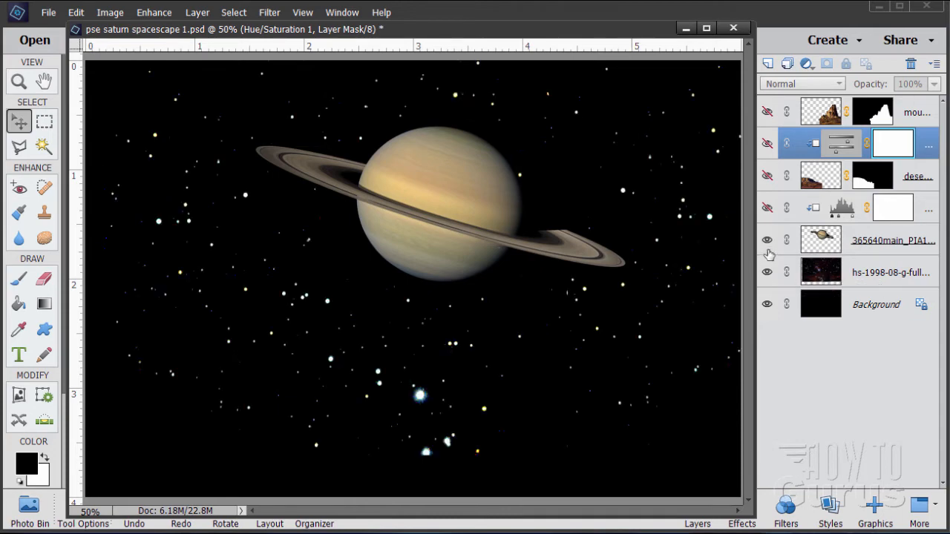
{"action": "left_click", "coordinate": [767, 240]}
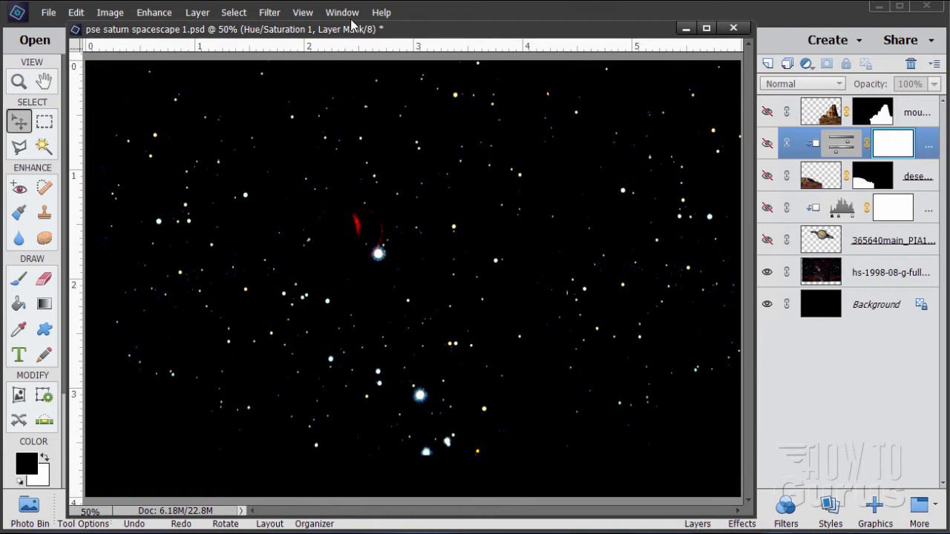
Close the pse saturn spacescape 1.psd document without saving changes.
{"action": "left_click", "coordinate": [733, 28]}
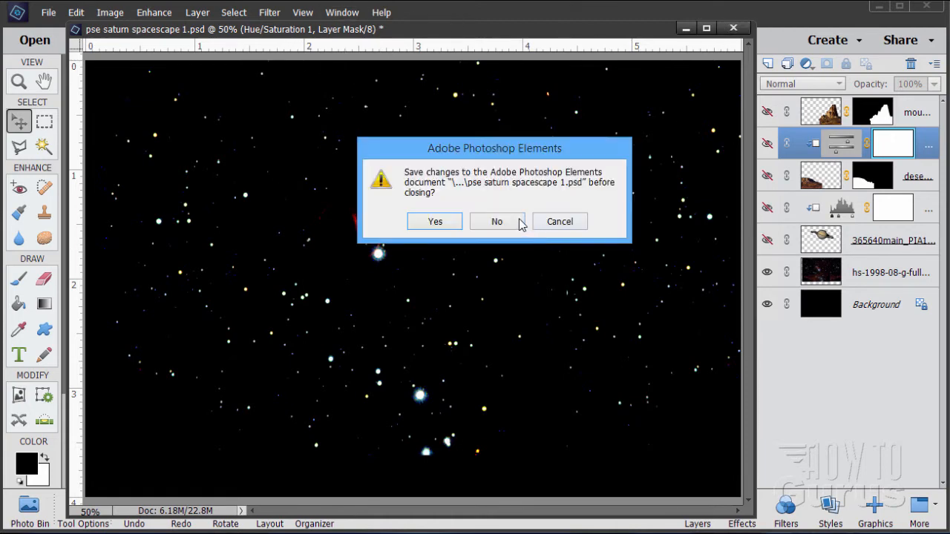
{"action": "left_click", "coordinate": [519, 220]}
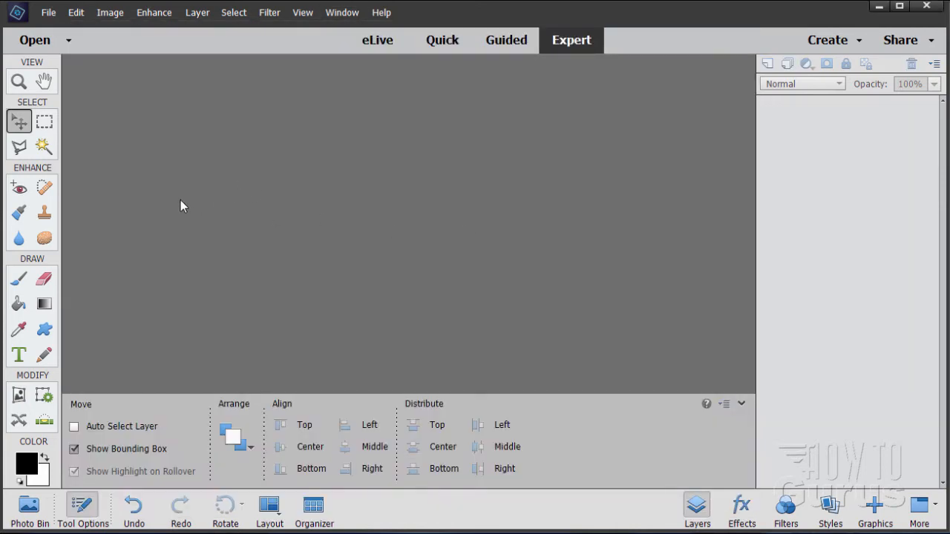
Create a new blank document at 6 by 4 inches and 300 pixels/inch, and dock its window as a tab.
{"action": "left_click", "coordinate": [48, 12]}
{"action": "mouse_move", "coordinate": [176, 32]}
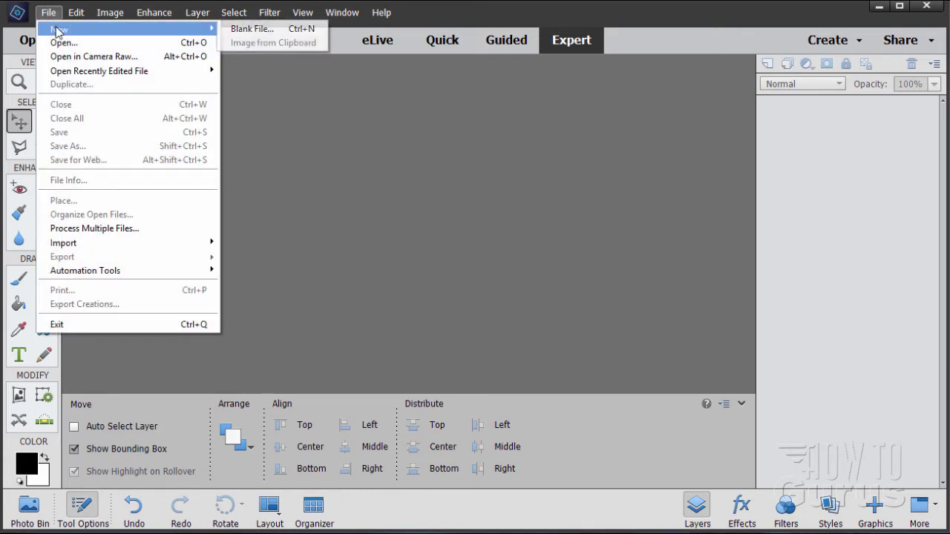
{"action": "left_click", "coordinate": [234, 29]}
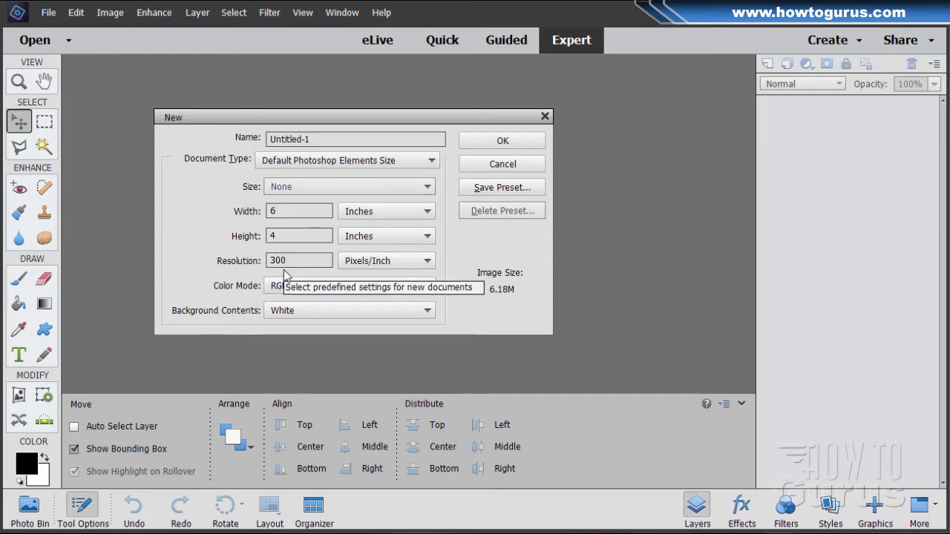
{"action": "left_click", "coordinate": [522, 140]}
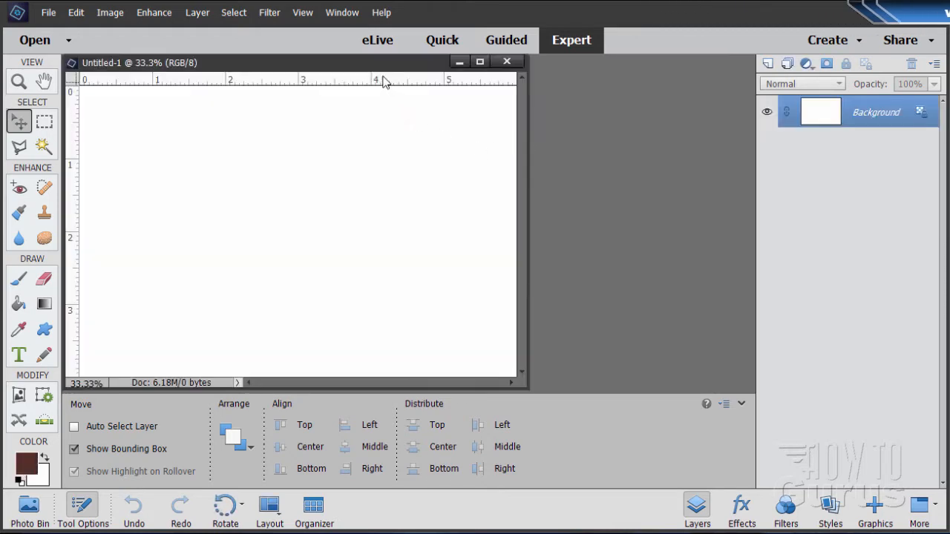
{"action": "left_click_drag", "start_coordinate": [378, 64], "coordinate": [399, 65]}
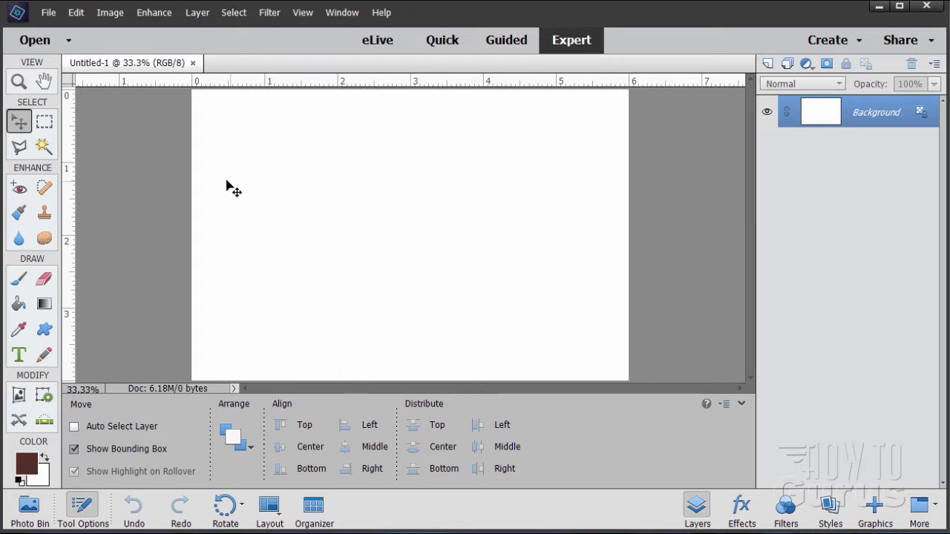
Place the star field image hs-1998-08-g-full_jpg.jpg into the new document and commit it.
{"action": "left_click", "coordinate": [48, 12]}
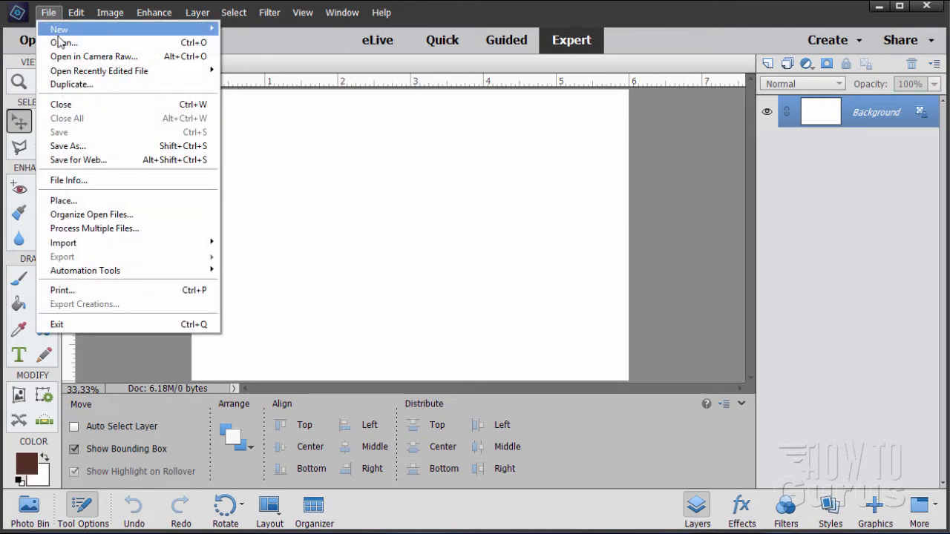
{"action": "left_click", "coordinate": [80, 199]}
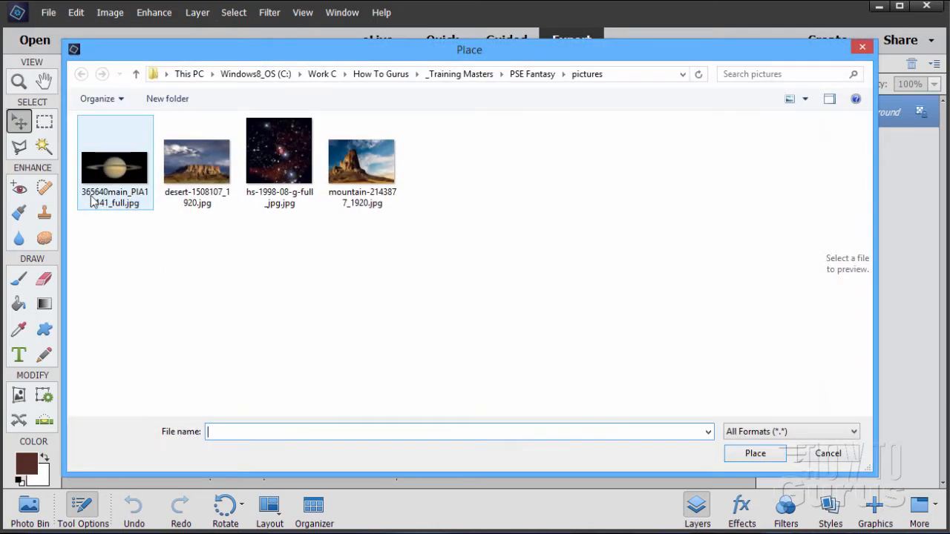
{"action": "left_click", "coordinate": [281, 187]}
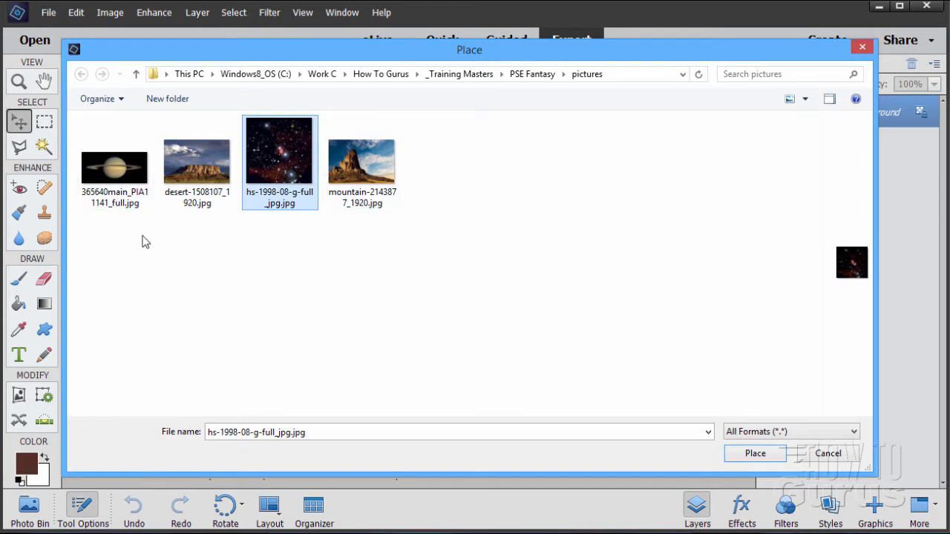
{"action": "left_click", "coordinate": [351, 243]}
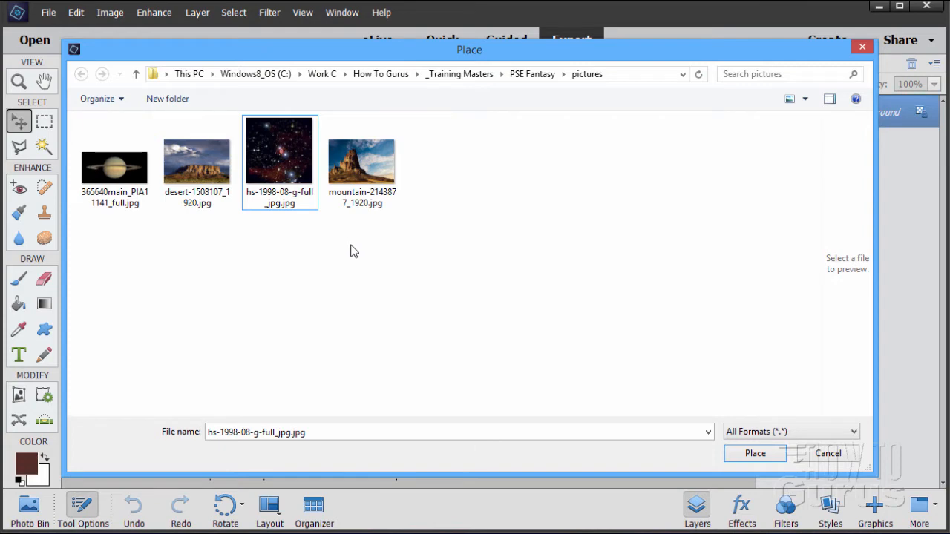
{"action": "left_click", "coordinate": [266, 176]}
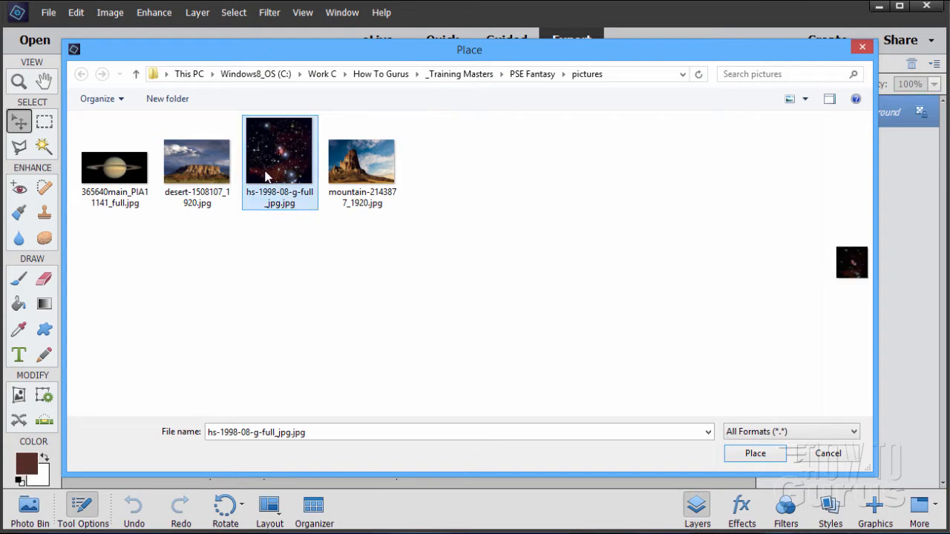
{"action": "left_click", "coordinate": [751, 453]}
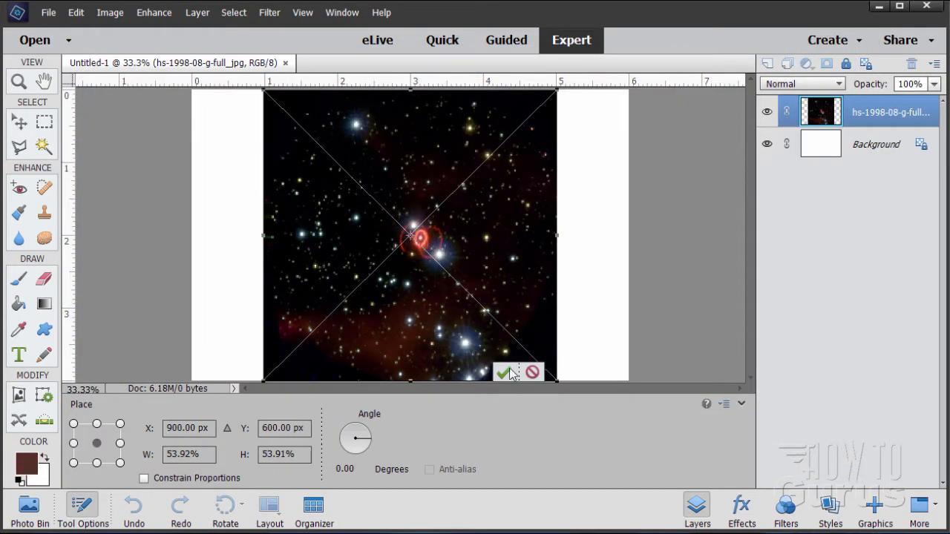
{"action": "left_click", "coordinate": [504, 373]}
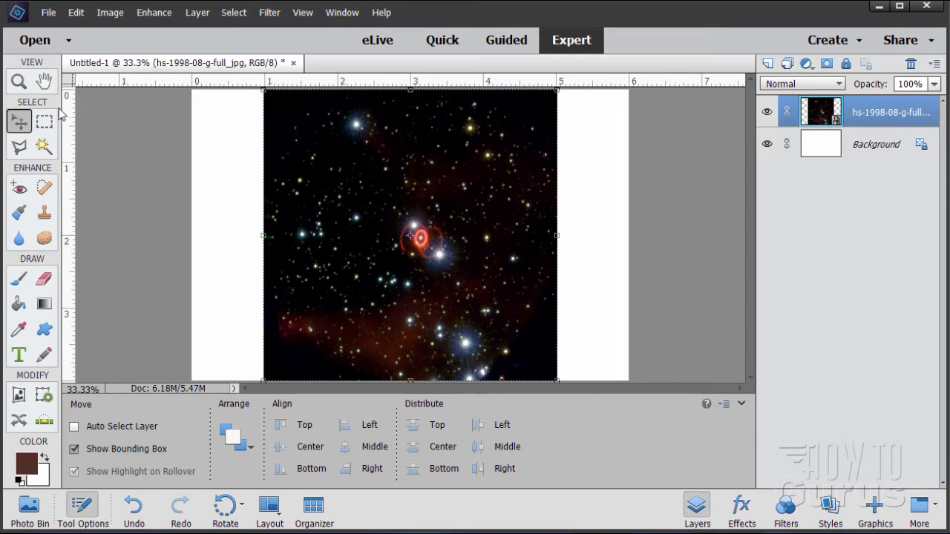
Simplify the star layer and clone nearby stars over the red ring nebula with the Clone Stamp, sampling from empty sky.
{"action": "left_click", "coordinate": [18, 81]}
{"action": "left_click", "coordinate": [425, 236]}
{"action": "left_click", "coordinate": [426, 235]}
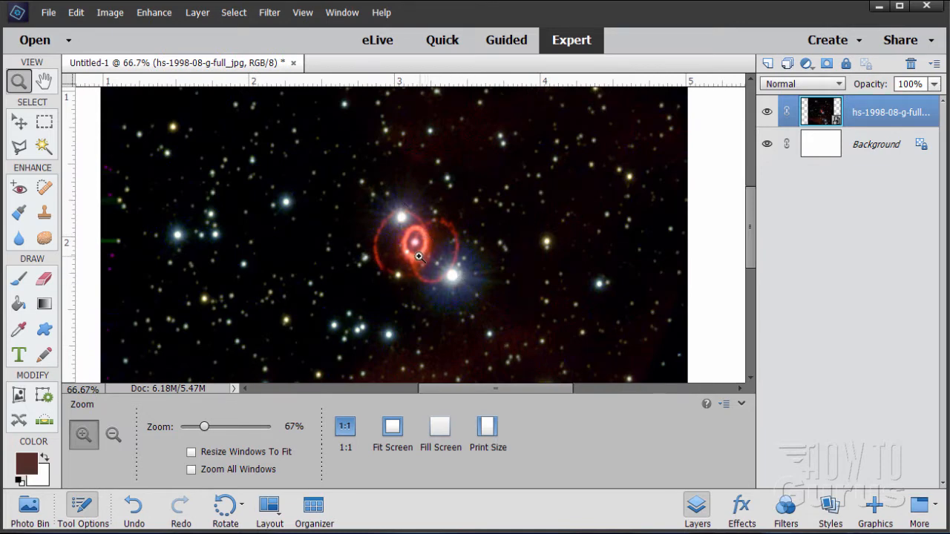
{"action": "left_click", "coordinate": [46, 214]}
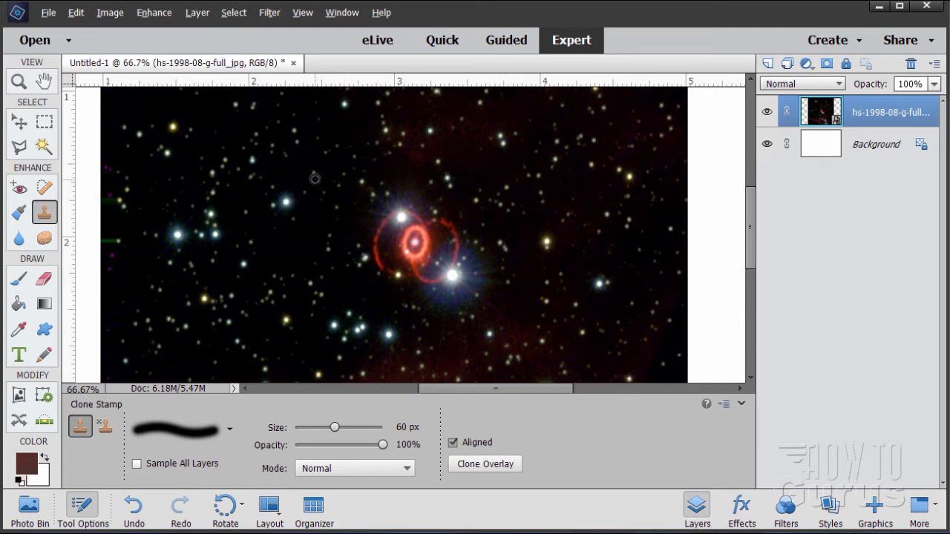
{"action": "left_click", "coordinate": [315, 176], "text": "alt"}
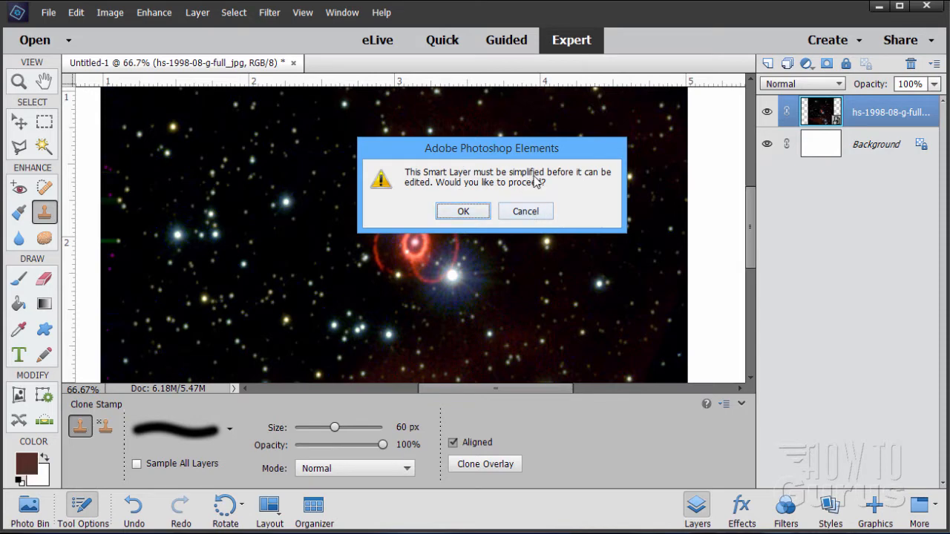
{"action": "left_click", "coordinate": [463, 212]}
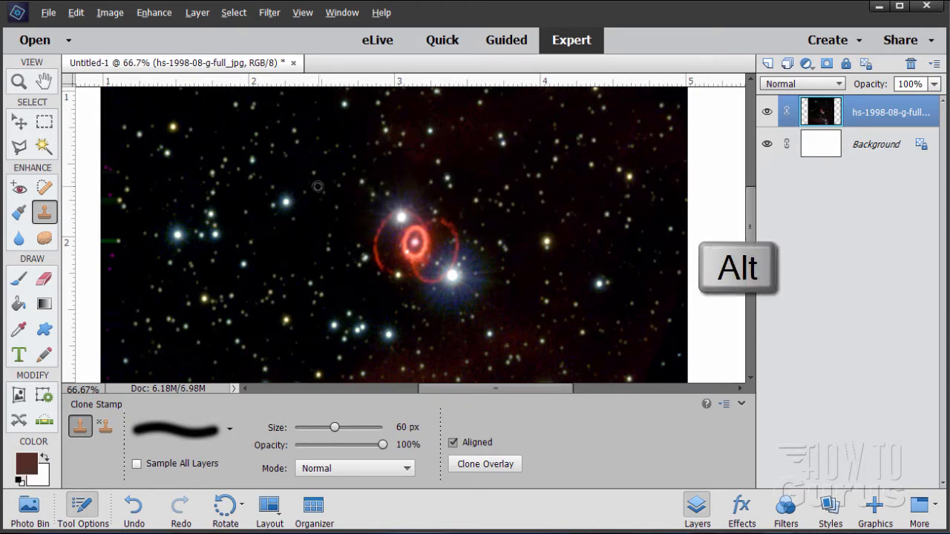
{"action": "left_click", "coordinate": [317, 186], "text": "alt"}
{"action": "mouse_move", "coordinate": [381, 236]}
{"action": "left_mouse_down"}
{"action": "mouse_move", "coordinate": [415, 204]}
{"action": "mouse_move", "coordinate": [410, 229]}
{"action": "mouse_move", "coordinate": [377, 260]}
{"action": "left_mouse_up"}
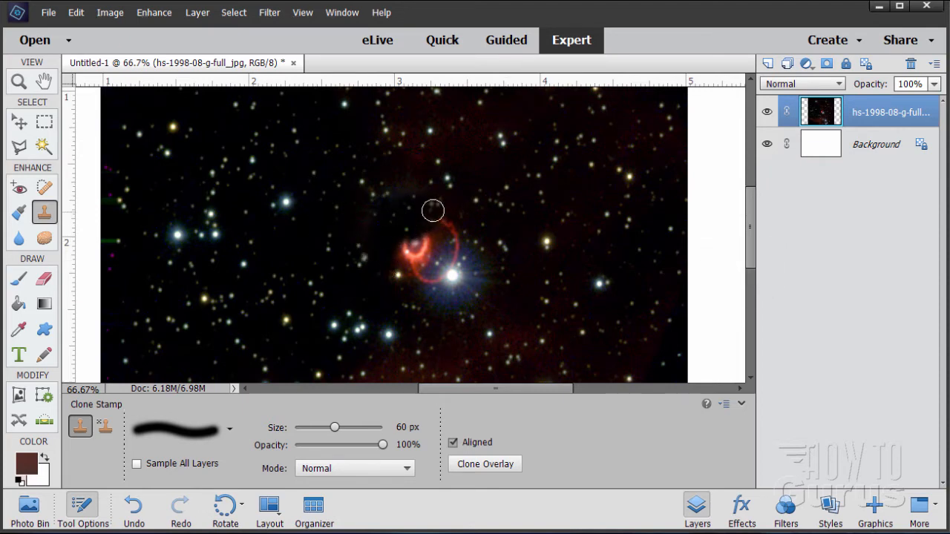
{"action": "mouse_move", "coordinate": [438, 215]}
{"action": "left_mouse_down"}
{"action": "mouse_move", "coordinate": [431, 244]}
{"action": "mouse_move", "coordinate": [447, 253]}
{"action": "left_mouse_up"}
{"action": "left_click", "coordinate": [506, 191], "text": "alt"}
{"action": "left_click_drag", "start_coordinate": [498, 276], "coordinate": [448, 259]}
{"action": "left_click", "coordinate": [519, 205], "text": "alt"}
{"action": "mouse_move", "coordinate": [462, 297]}
{"action": "left_mouse_down"}
{"action": "mouse_move", "coordinate": [467, 305]}
{"action": "mouse_move", "coordinate": [404, 245]}
{"action": "left_mouse_up"}
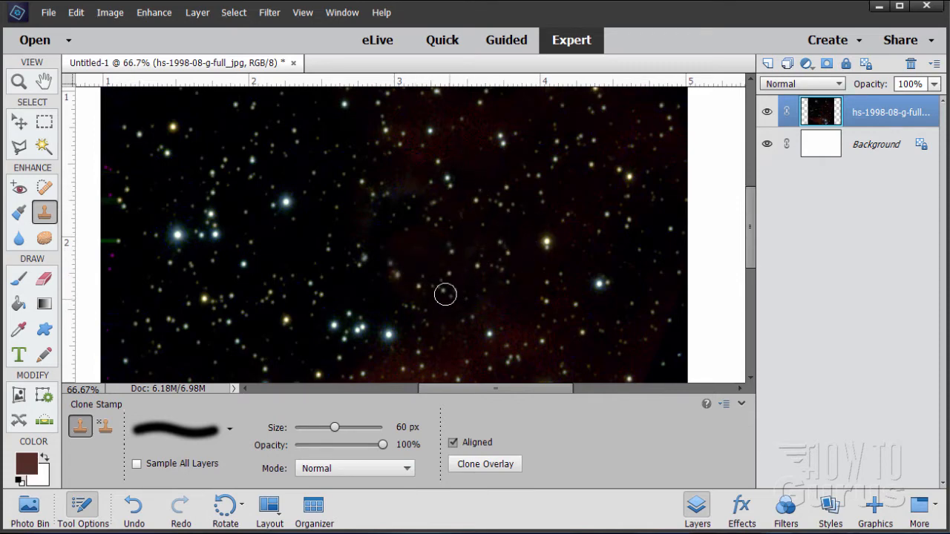
{"action": "left_click", "coordinate": [20, 83]}
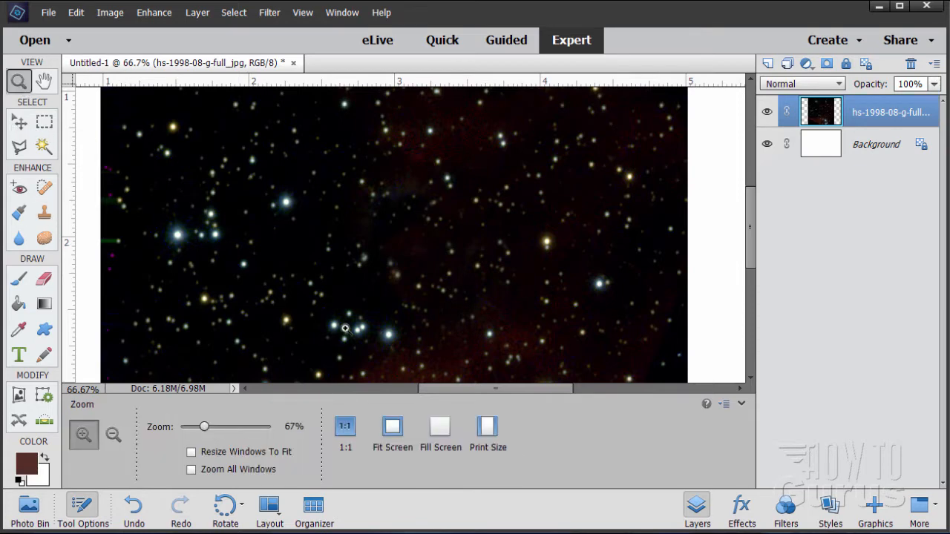
{"action": "left_click", "coordinate": [393, 426]}
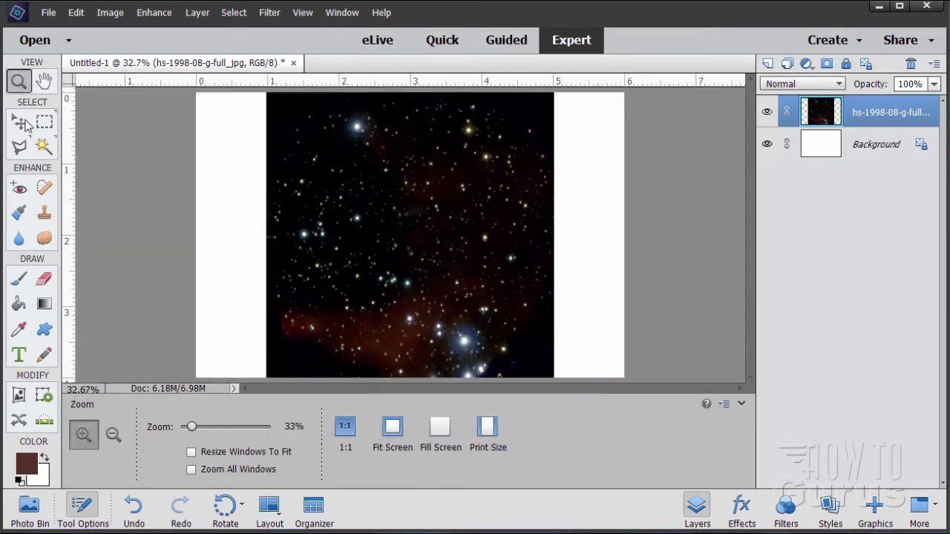
Move the star layer flush to the canvas's left edge and duplicate the layer.
{"action": "left_click", "coordinate": [20, 122]}
{"action": "left_click_drag", "start_coordinate": [398, 287], "coordinate": [333, 286]}
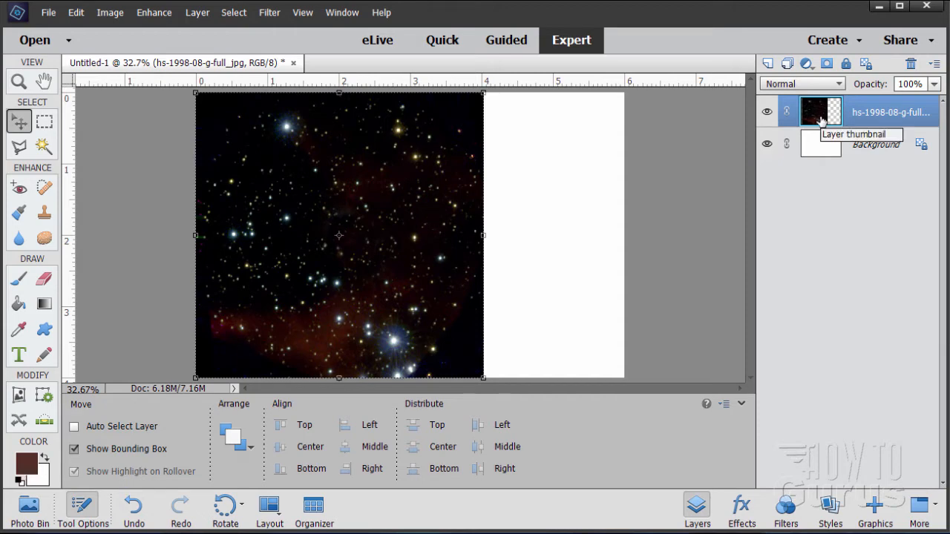
{"action": "left_click_drag", "start_coordinate": [821, 120], "coordinate": [767, 64]}
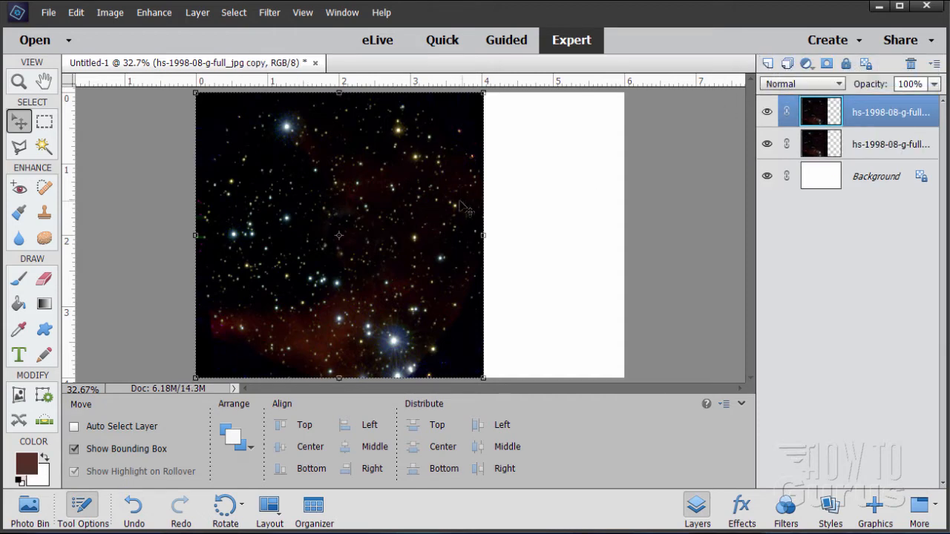
Flip the duplicate star layer horizontally and move it to fill the right side of the canvas.
{"action": "left_click", "coordinate": [110, 17]}
{"action": "mouse_move", "coordinate": [121, 32]}
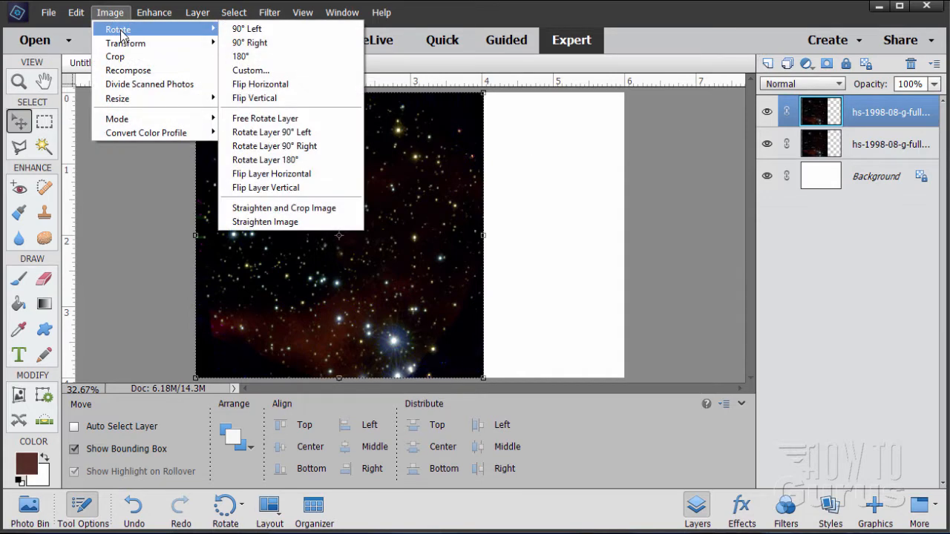
{"action": "left_click", "coordinate": [296, 174]}
{"action": "left_click_drag", "start_coordinate": [349, 282], "coordinate": [600, 354]}
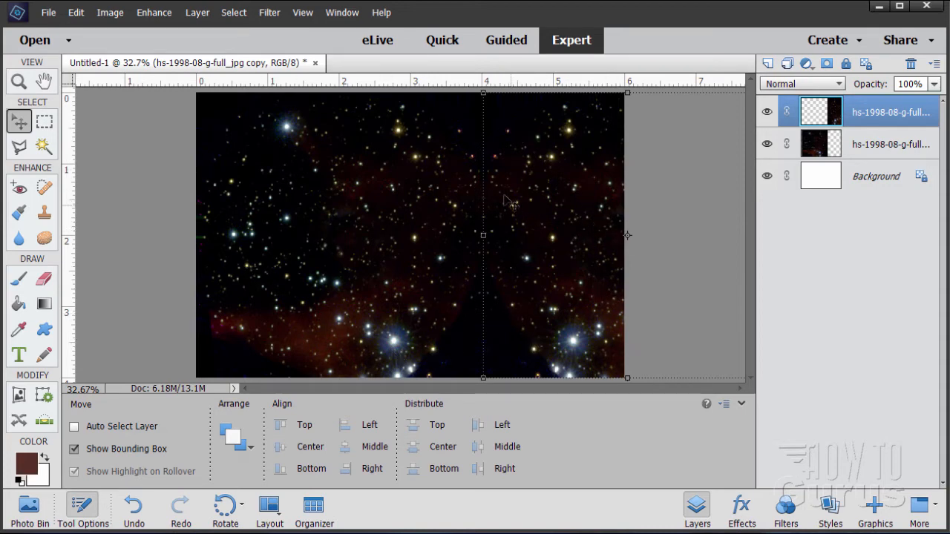
Select both star layers and merge them into one layer.
{"action": "left_click", "coordinate": [866, 149], "text": "ctrl"}
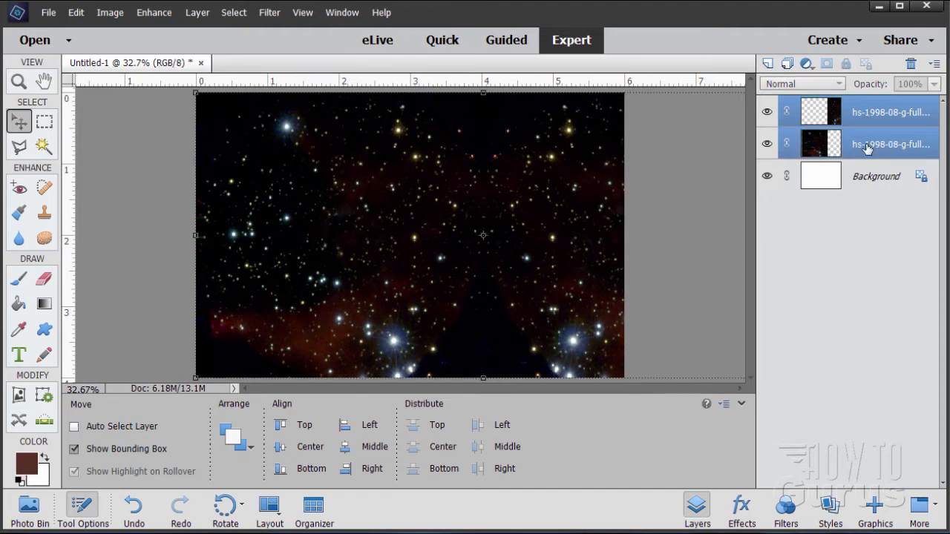
{"action": "right_click", "coordinate": [860, 150]}
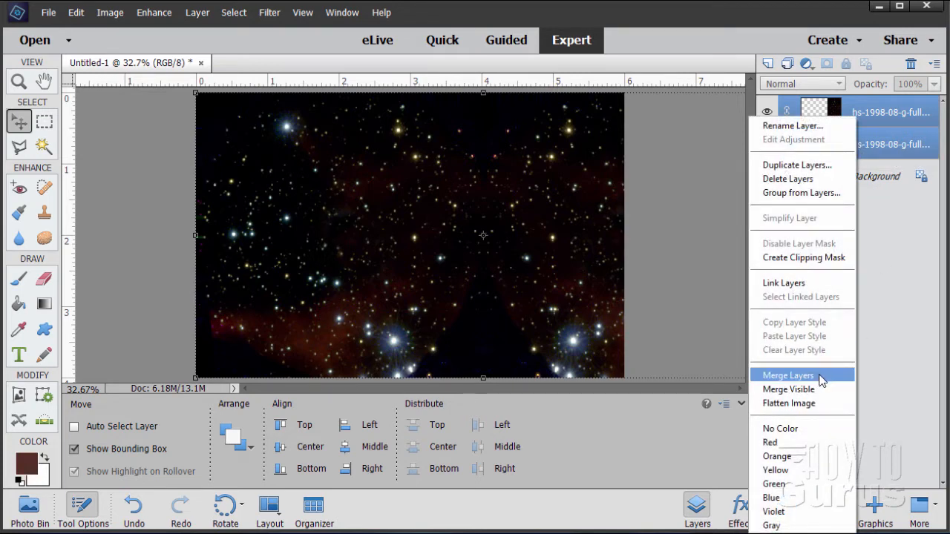
{"action": "left_click", "coordinate": [789, 375]}
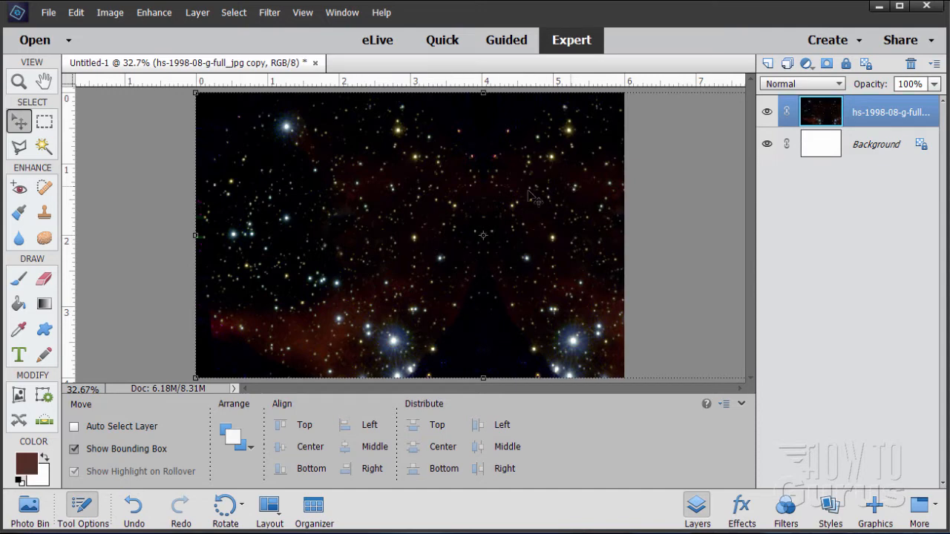
Set the Clone Stamp size to 205 px and clone stars over the mirrored seam in the middle of the star field.
{"action": "left_click", "coordinate": [40, 214]}
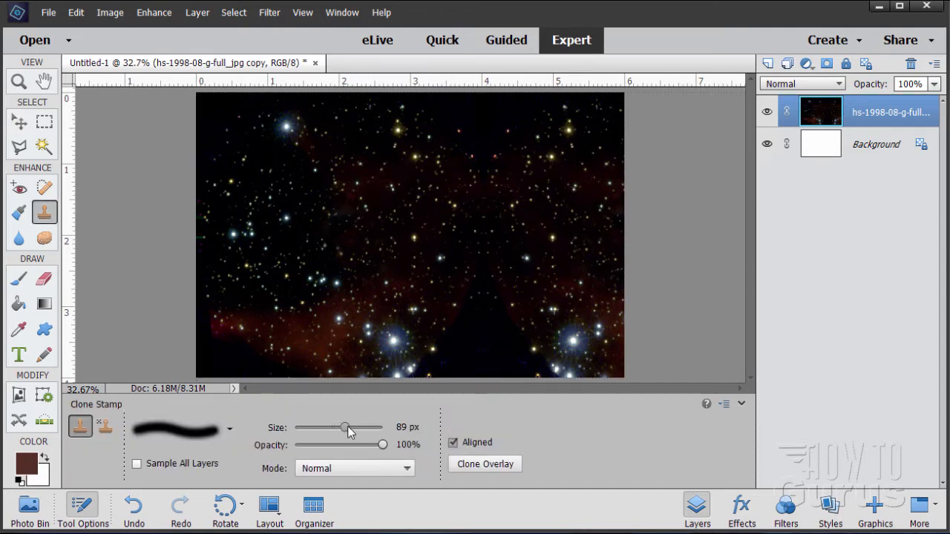
{"action": "left_click_drag", "start_coordinate": [346, 429], "coordinate": [351, 428]}
{"action": "key", "text": "alt"}
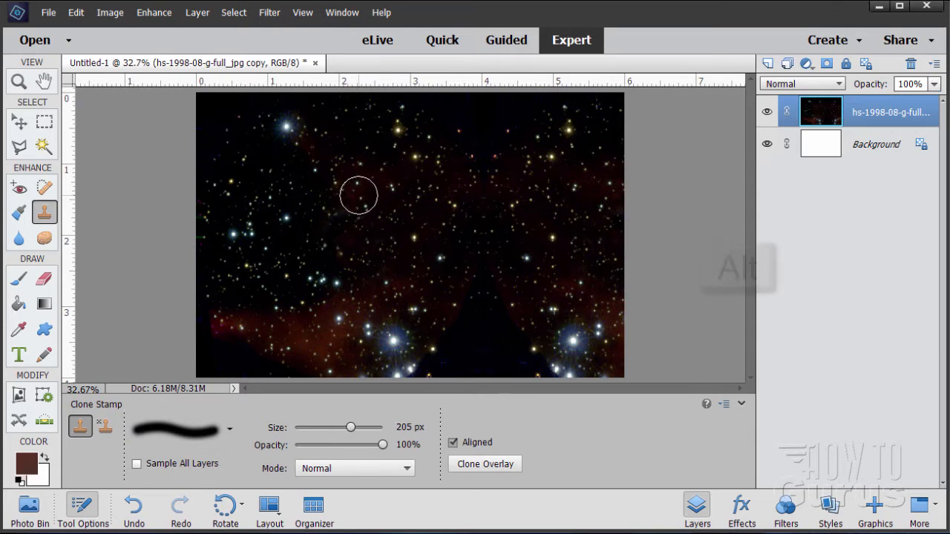
{"action": "mouse_move", "coordinate": [468, 205]}
{"action": "left_mouse_down"}
{"action": "mouse_move", "coordinate": [490, 174]}
{"action": "mouse_move", "coordinate": [526, 193]}
{"action": "left_mouse_up"}
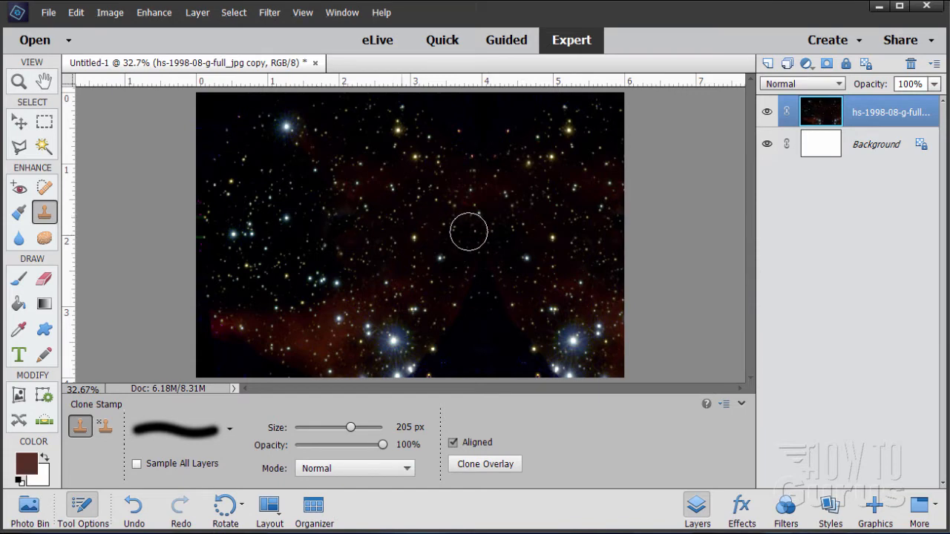
{"action": "left_click", "coordinate": [304, 182], "text": "alt"}
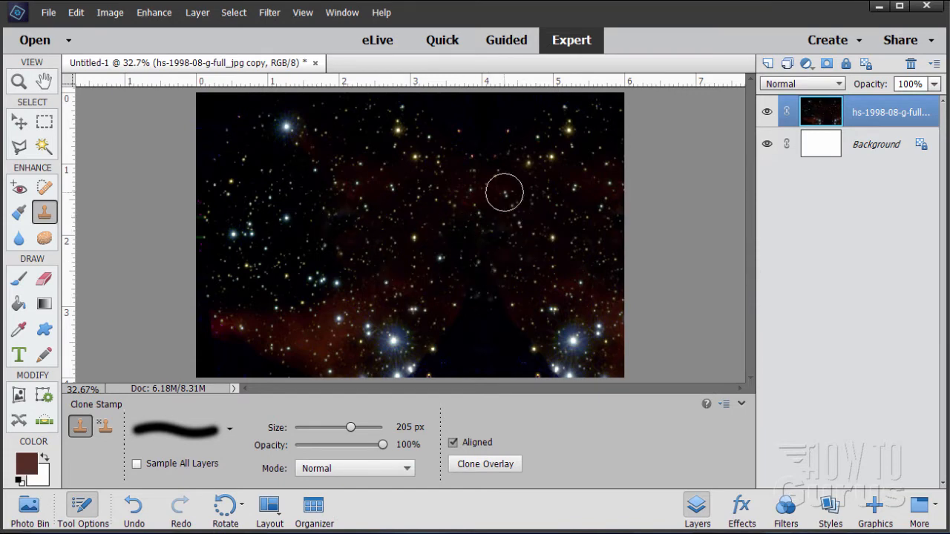
{"action": "left_click_drag", "start_coordinate": [503, 190], "coordinate": [520, 136]}
{"action": "left_click", "coordinate": [334, 208], "text": "alt"}
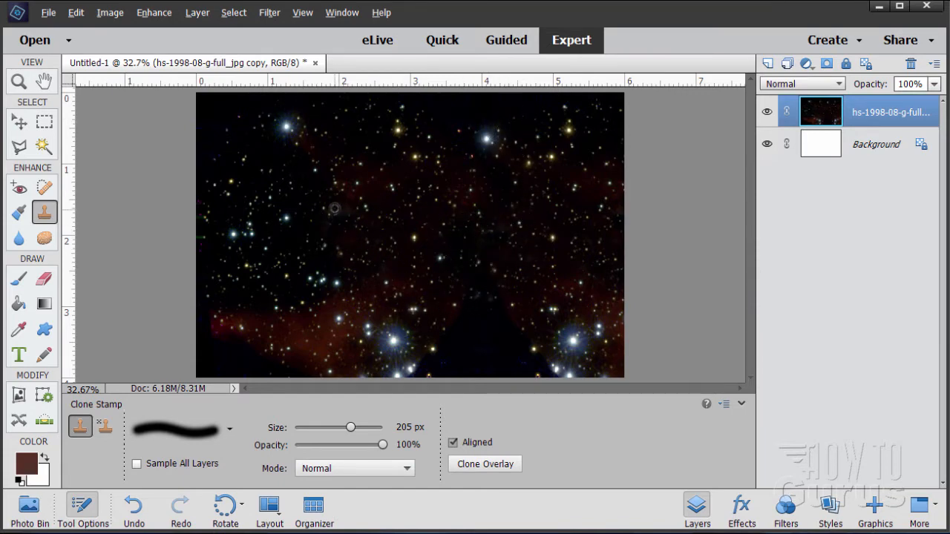
{"action": "left_click", "coordinate": [487, 144]}
{"action": "left_click", "coordinate": [289, 127]}
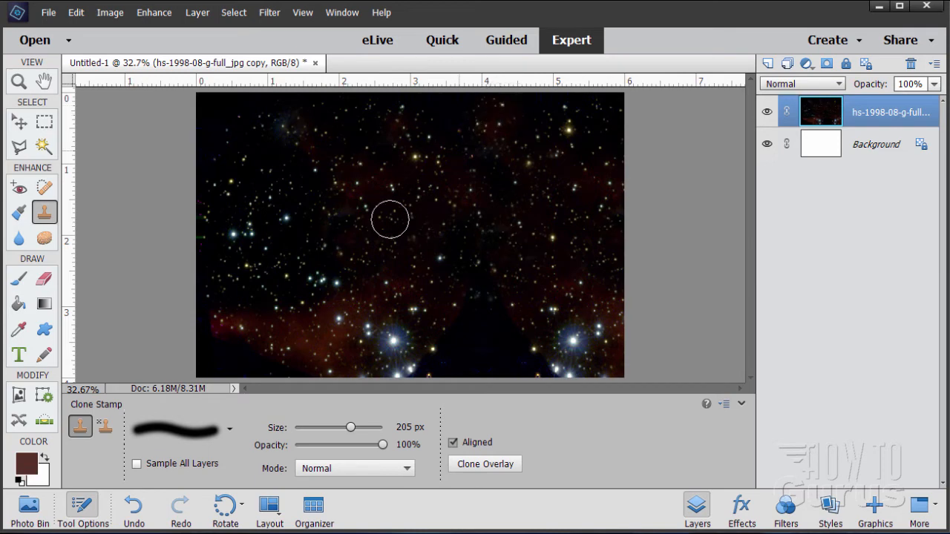
{"action": "left_click_drag", "start_coordinate": [270, 119], "coordinate": [223, 106]}
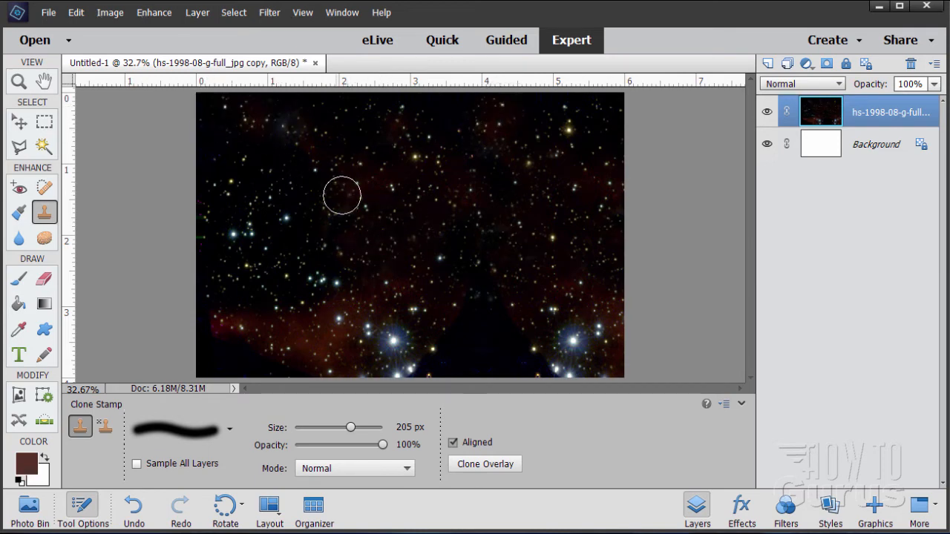
{"action": "left_click", "coordinate": [355, 202], "text": "alt"}
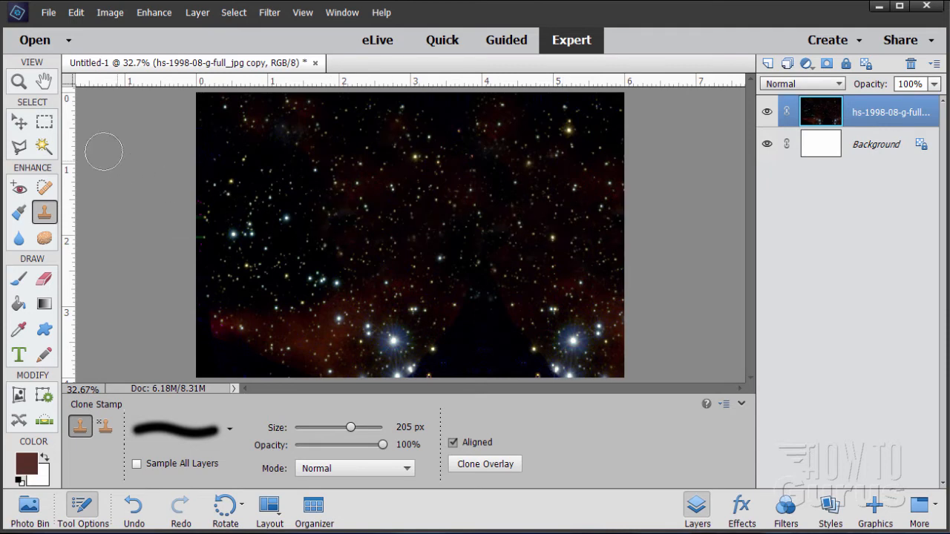
Place the image mountain-2143877_1920.jpg into the document and commit it.
{"action": "left_click", "coordinate": [20, 123]}
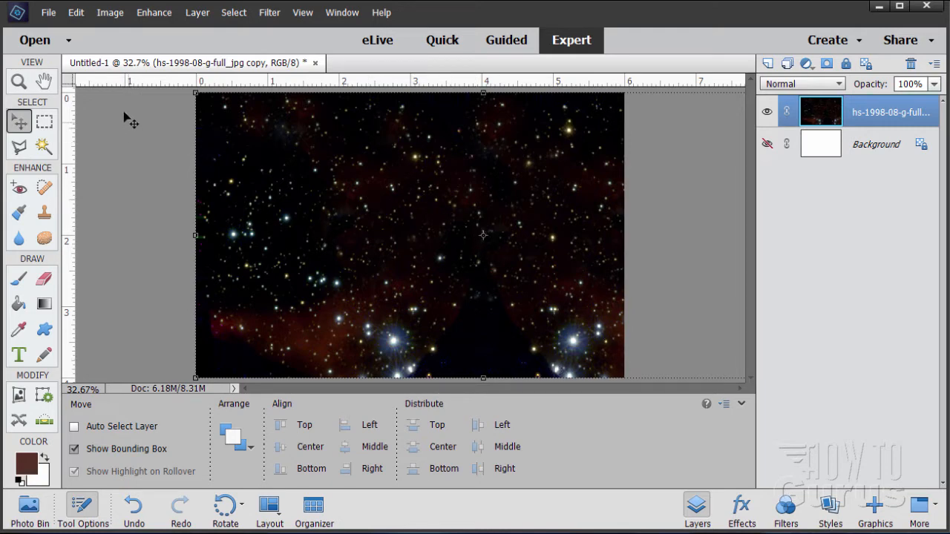
{"action": "left_click", "coordinate": [49, 13]}
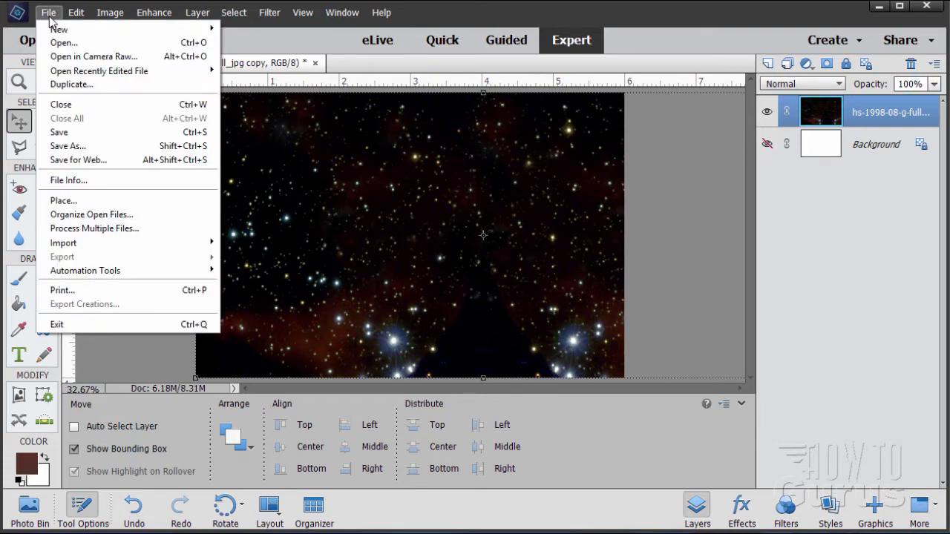
{"action": "left_click", "coordinate": [92, 201]}
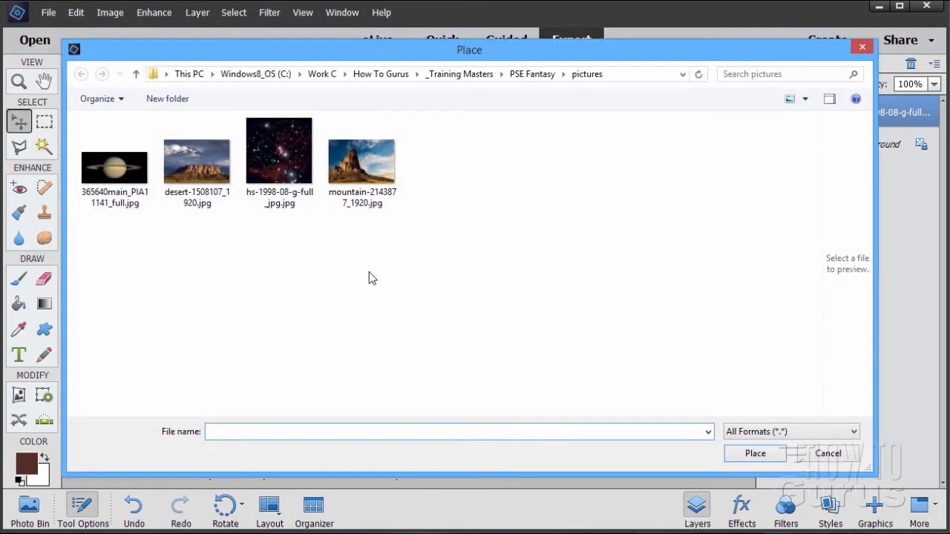
{"action": "left_click", "coordinate": [348, 177]}
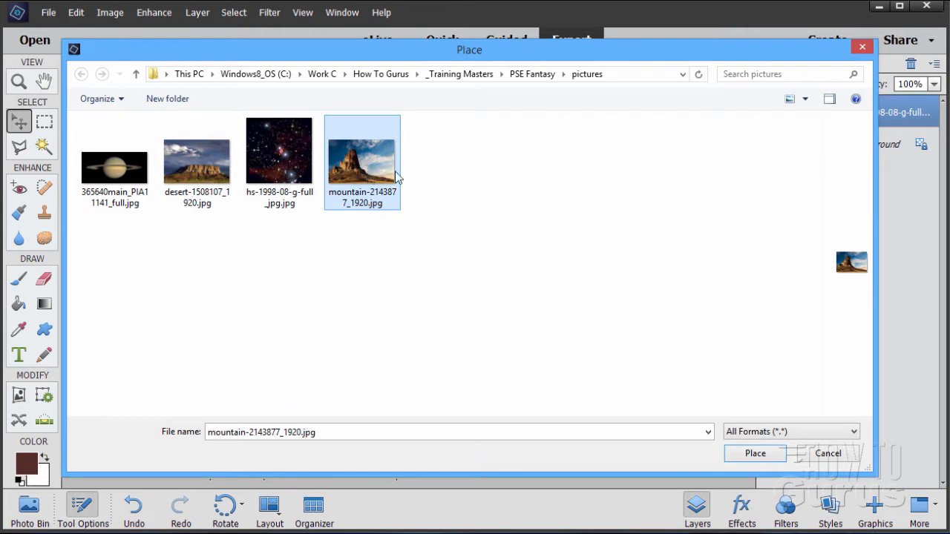
{"action": "left_click", "coordinate": [775, 455]}
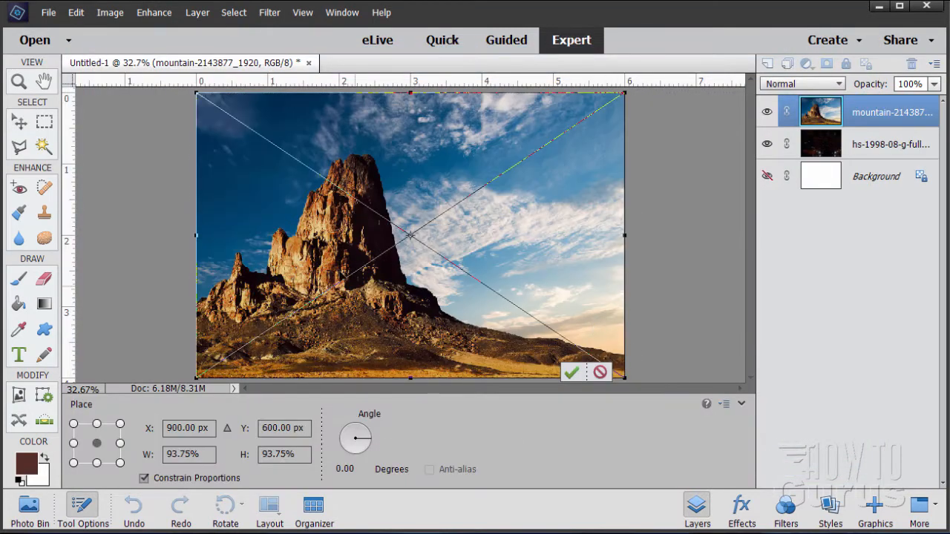
{"action": "left_click", "coordinate": [566, 375]}
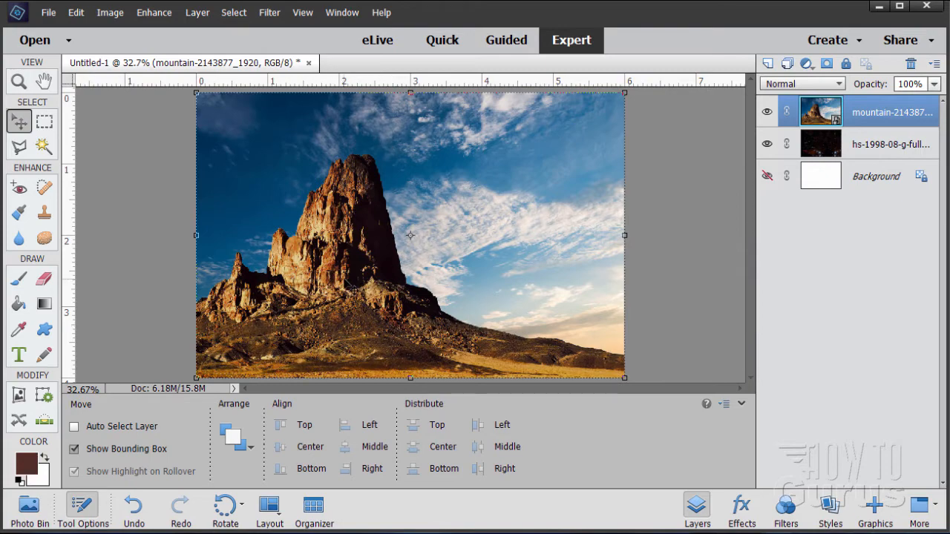
Move the mountain image onto the right half of the canvas.
{"action": "left_click_drag", "start_coordinate": [336, 297], "coordinate": [552, 301]}
{"action": "left_click_drag", "start_coordinate": [556, 254], "coordinate": [568, 249]}
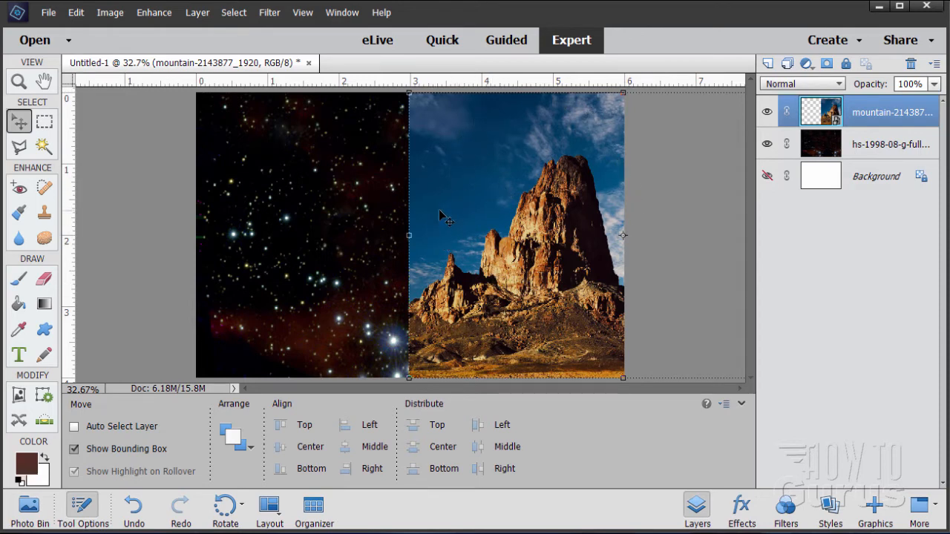
Select the mountain's sky with the Magic Wand at a tolerance of 20, with Contiguous off.
{"action": "left_click", "coordinate": [48, 150]}
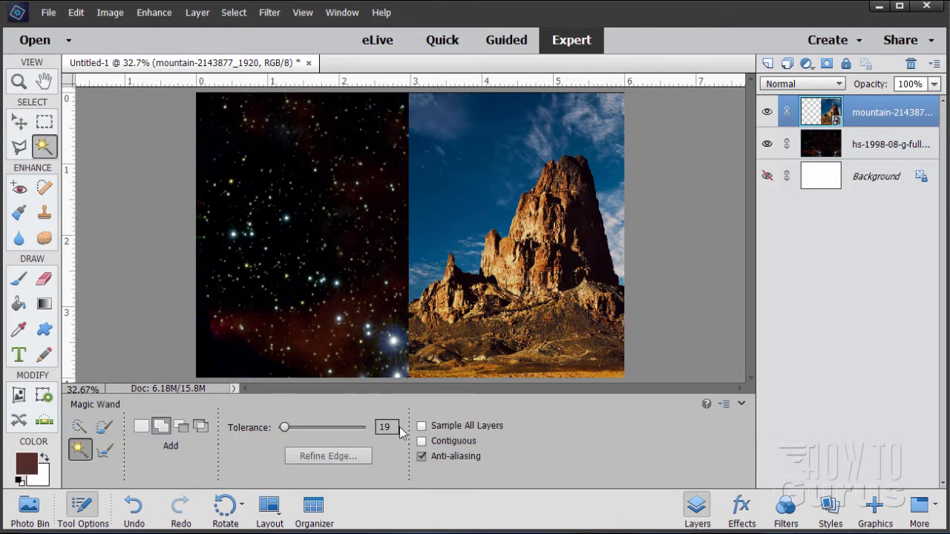
{"action": "left_click_drag", "start_coordinate": [394, 428], "coordinate": [365, 427]}
{"action": "type", "text": "20"}
{"action": "left_click", "coordinate": [475, 191]}
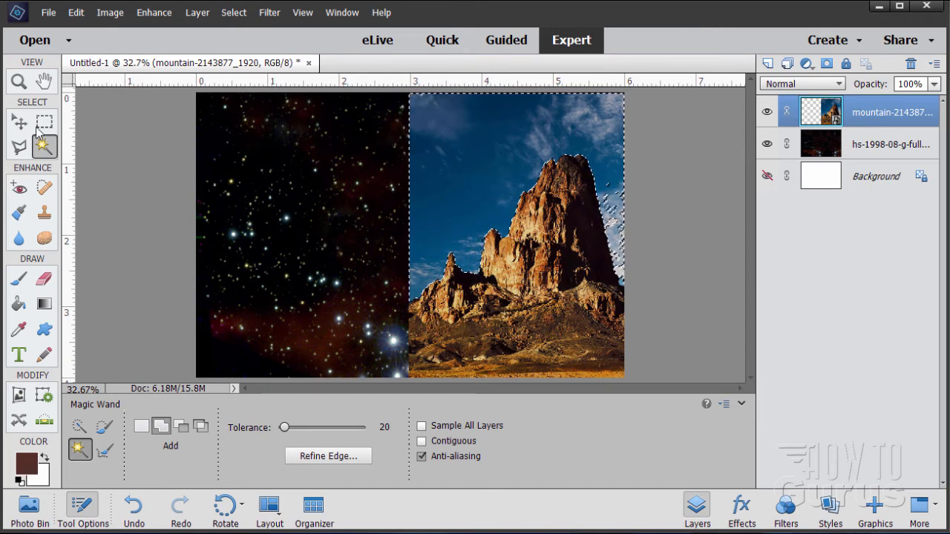
Zoom in on the mountain's right edge and add the leftover sky patches there to the Magic Wand selection.
{"action": "left_click", "coordinate": [18, 83]}
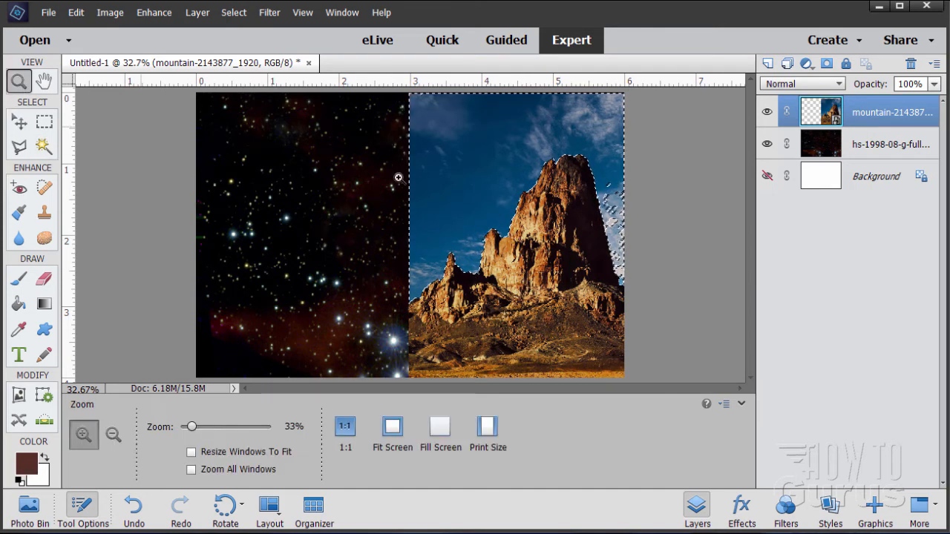
{"action": "left_click", "coordinate": [621, 207]}
{"action": "left_click", "coordinate": [621, 206]}
{"action": "left_click", "coordinate": [621, 207]}
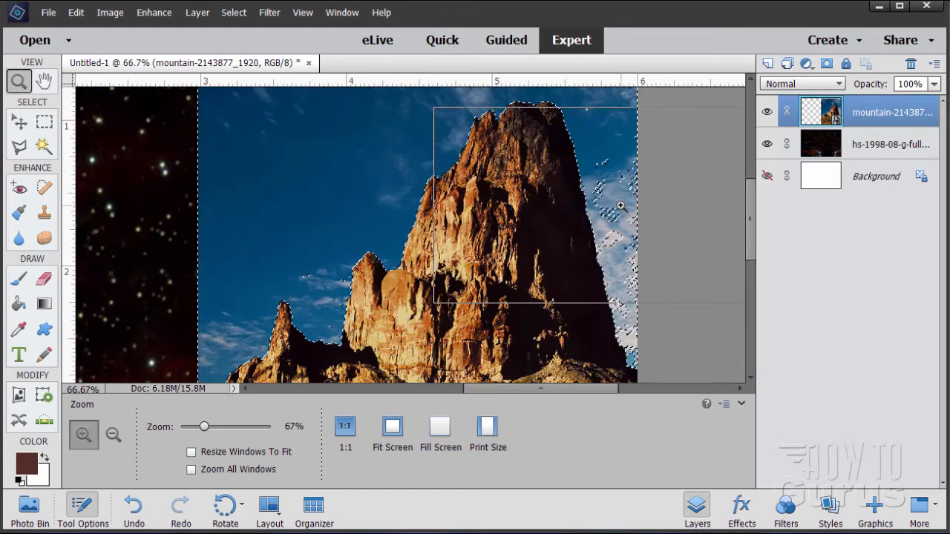
{"action": "left_click", "coordinate": [622, 207]}
{"action": "left_click", "coordinate": [622, 208]}
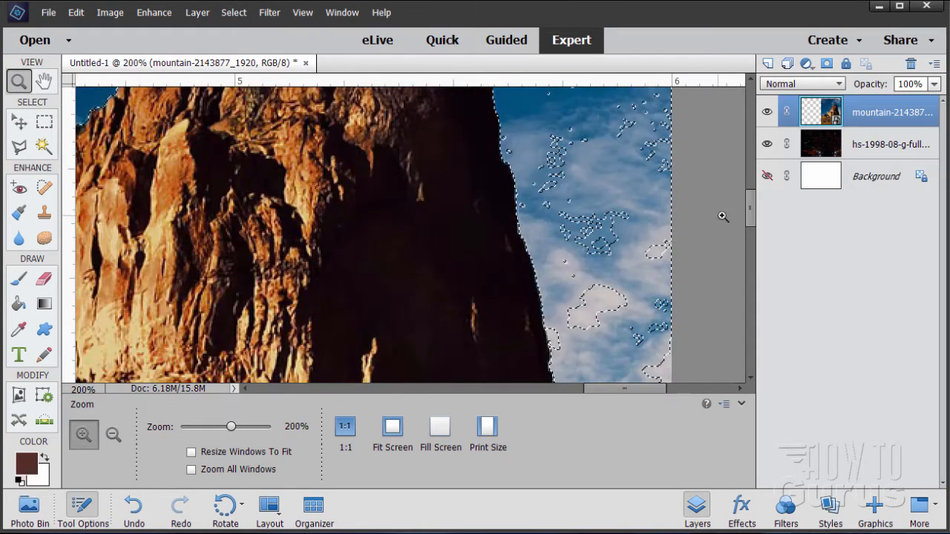
{"action": "mouse_move", "coordinate": [748, 206]}
{"action": "left_mouse_down"}
{"action": "mouse_move", "coordinate": [748, 194]}
{"action": "mouse_move", "coordinate": [749, 211]}
{"action": "left_mouse_up"}
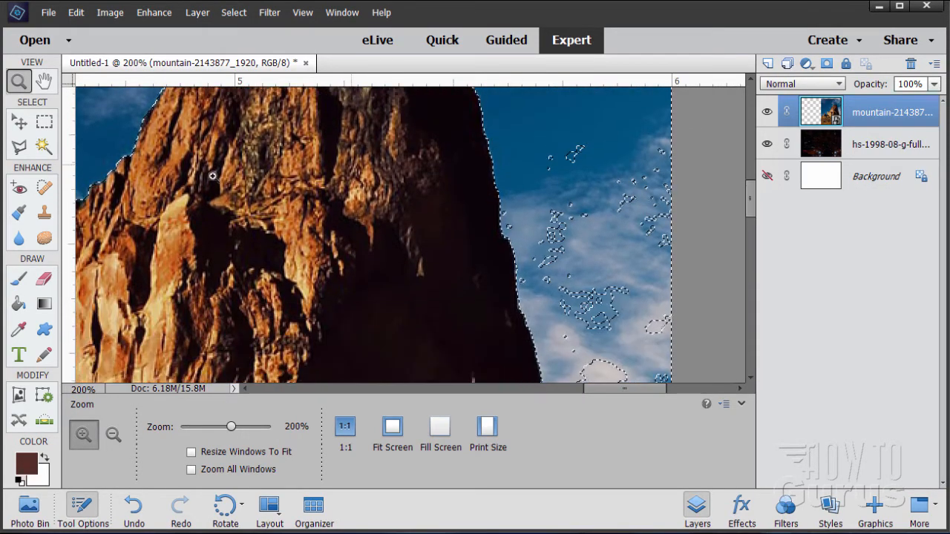
{"action": "left_click", "coordinate": [44, 147]}
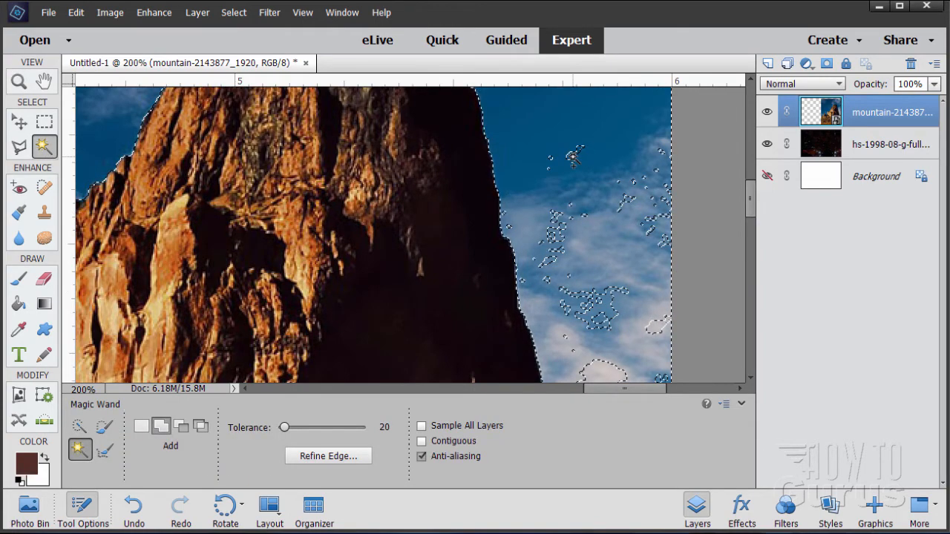
{"action": "left_click", "coordinate": [560, 247]}
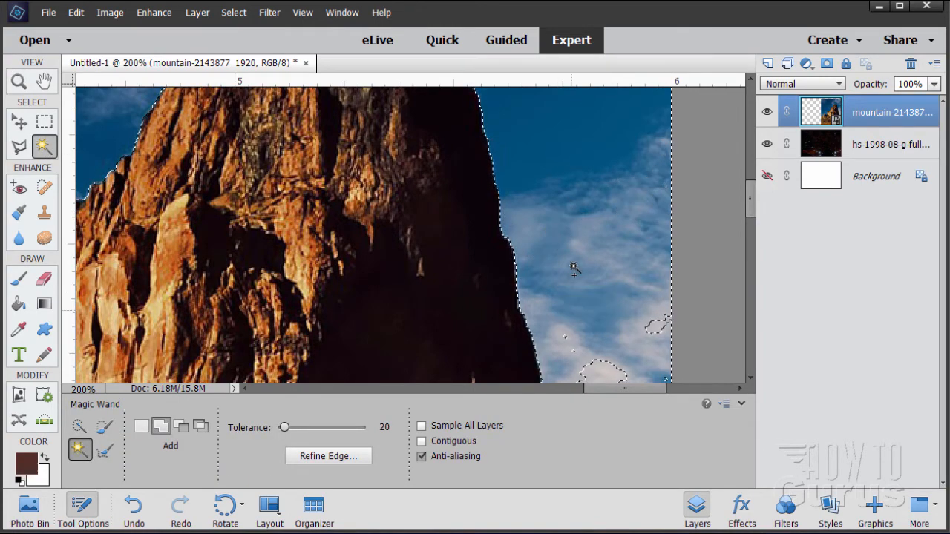
{"action": "left_click", "coordinate": [653, 333]}
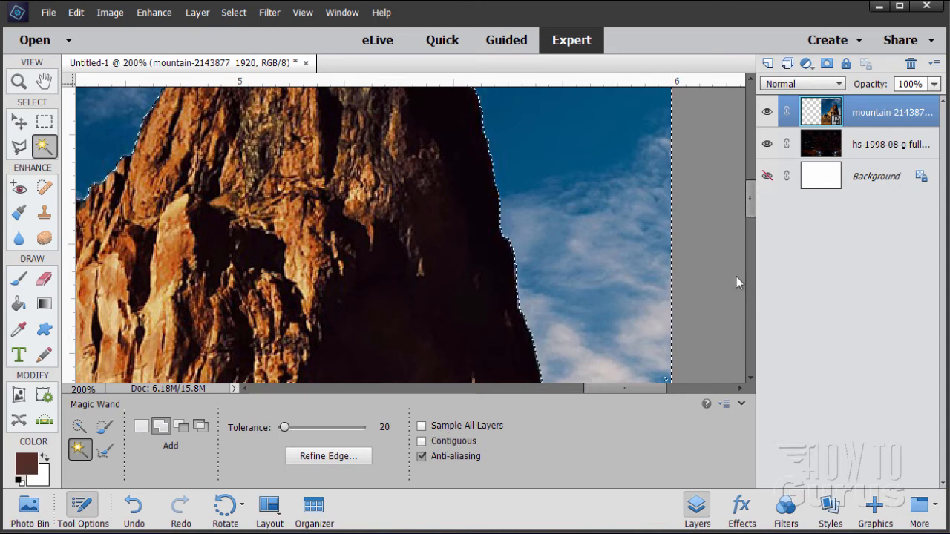
Add the remaining sky patches near the lower right edge of the mountain to the selection.
{"action": "left_click_drag", "start_coordinate": [754, 206], "coordinate": [759, 233]}
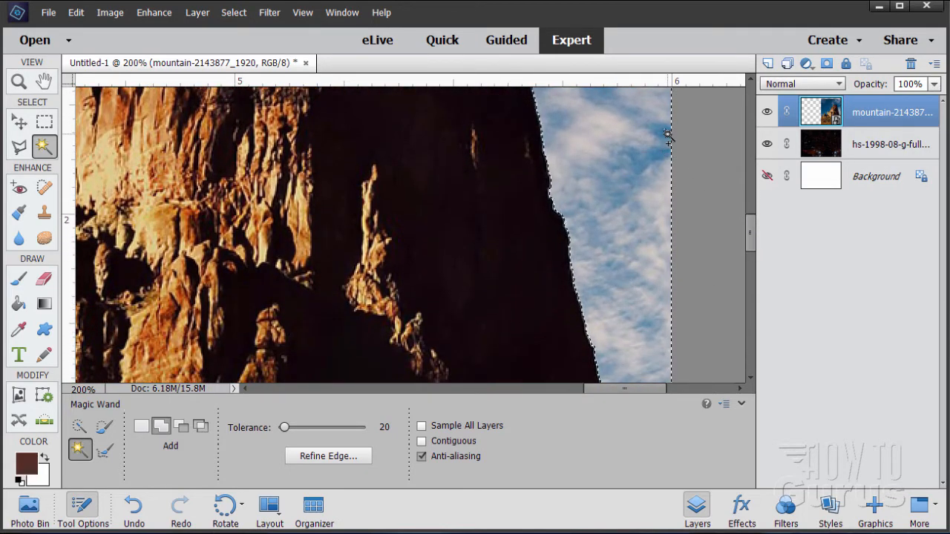
{"action": "left_click_drag", "start_coordinate": [752, 235], "coordinate": [755, 254]}
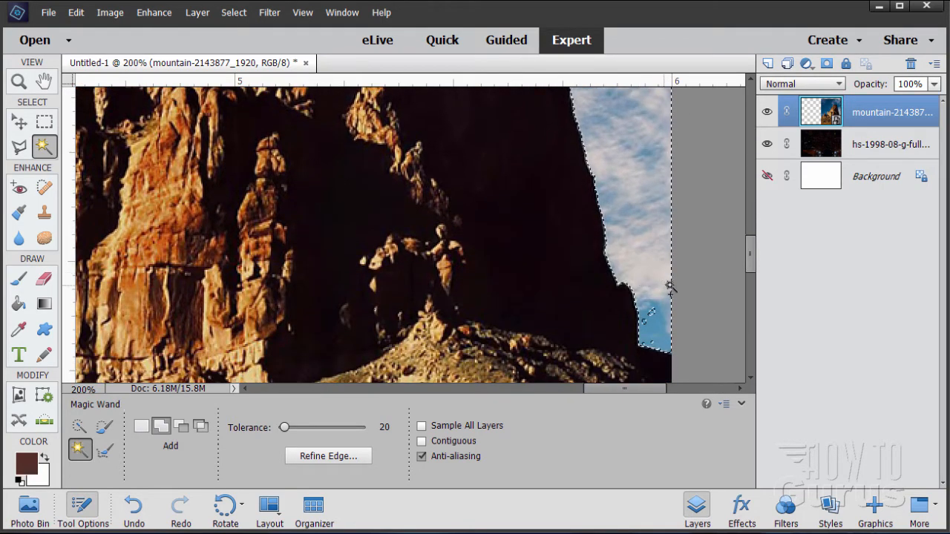
{"action": "left_click", "coordinate": [669, 283]}
{"action": "left_click", "coordinate": [652, 315]}
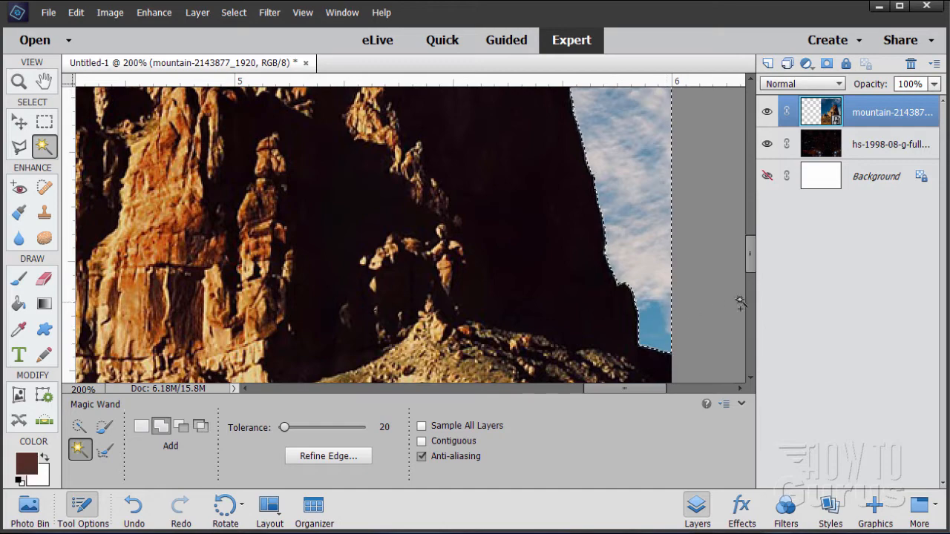
Inspect the selection edge along the whole mountain outline at 200% zoom.
{"action": "left_click_drag", "start_coordinate": [745, 267], "coordinate": [742, 183]}
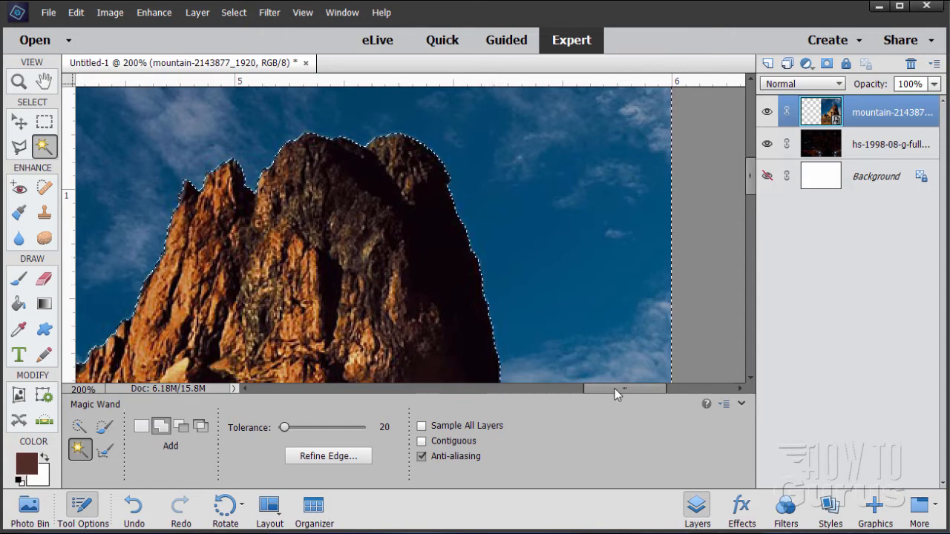
{"action": "left_click_drag", "start_coordinate": [615, 393], "coordinate": [557, 397]}
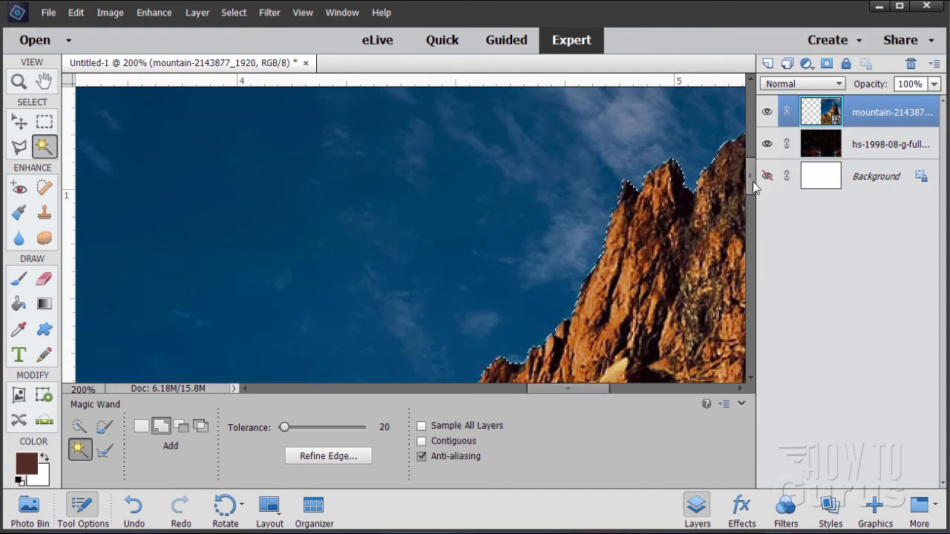
{"action": "left_click_drag", "start_coordinate": [753, 188], "coordinate": [760, 246]}
{"action": "left_click_drag", "start_coordinate": [600, 391], "coordinate": [568, 394]}
{"action": "left_click_drag", "start_coordinate": [749, 241], "coordinate": [754, 263]}
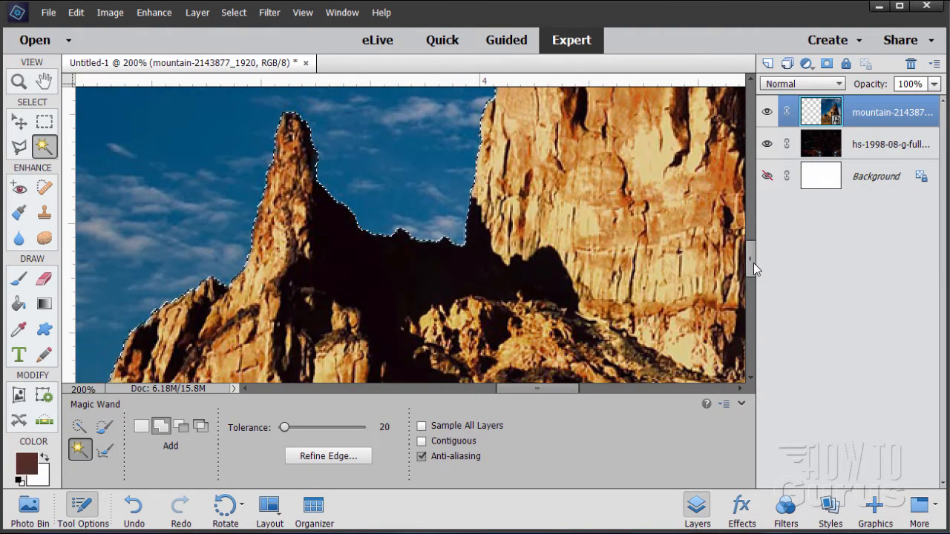
{"action": "mouse_move", "coordinate": [527, 388]}
{"action": "left_mouse_down"}
{"action": "mouse_move", "coordinate": [489, 397]}
{"action": "mouse_move", "coordinate": [514, 394]}
{"action": "left_mouse_up"}
{"action": "mouse_move", "coordinate": [748, 246]}
{"action": "left_mouse_down"}
{"action": "mouse_move", "coordinate": [754, 272]}
{"action": "mouse_move", "coordinate": [757, 237]}
{"action": "left_mouse_up"}
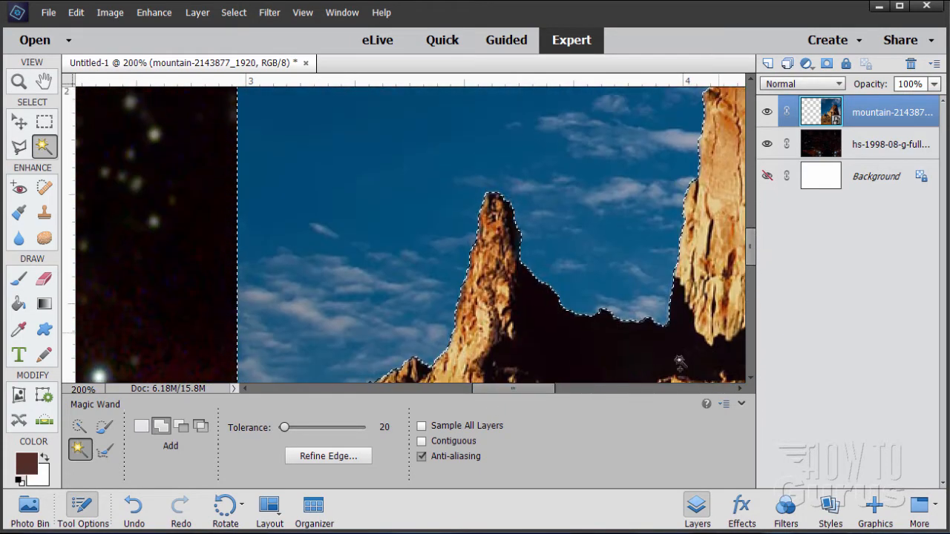
{"action": "left_click_drag", "start_coordinate": [534, 390], "coordinate": [606, 391]}
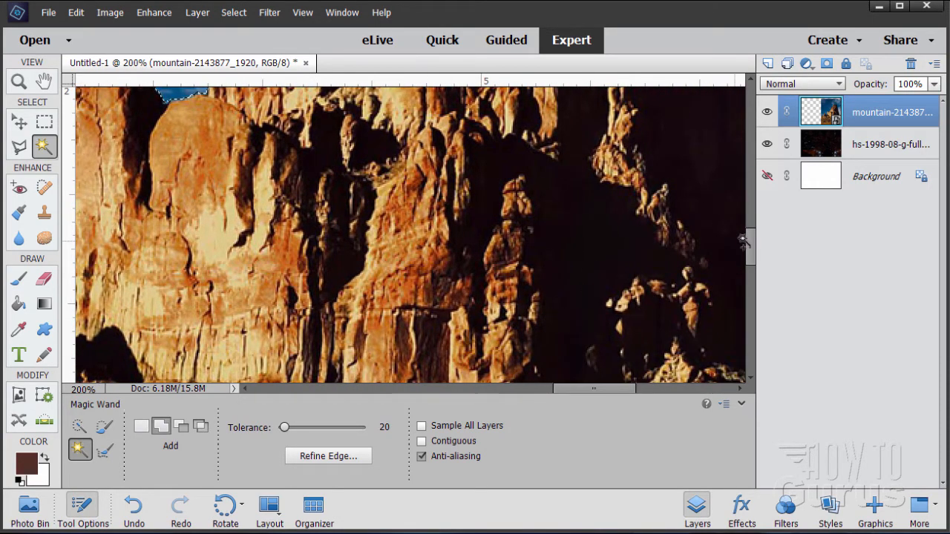
{"action": "left_click_drag", "start_coordinate": [750, 250], "coordinate": [754, 202]}
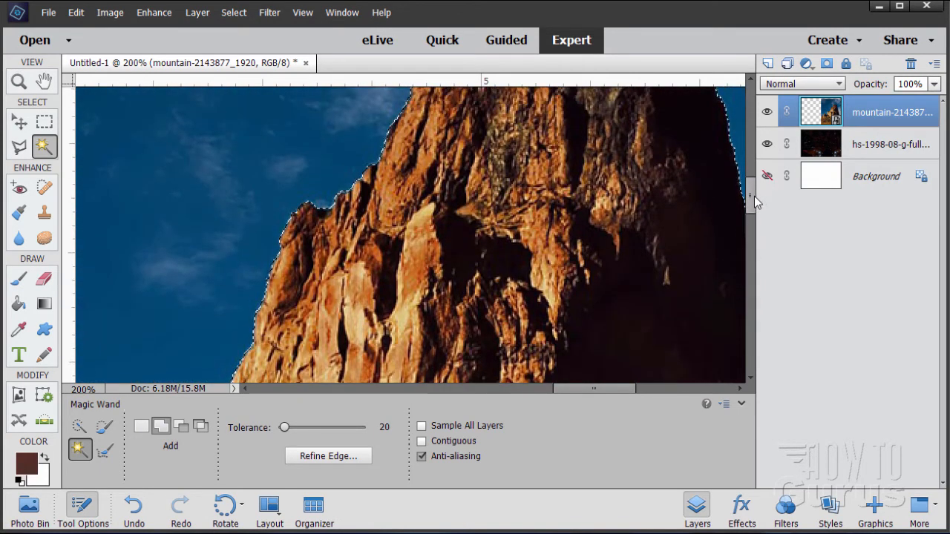
{"action": "mouse_move", "coordinate": [750, 193]}
{"action": "left_mouse_down"}
{"action": "mouse_move", "coordinate": [764, 310]}
{"action": "mouse_move", "coordinate": [762, 190]}
{"action": "left_mouse_up"}
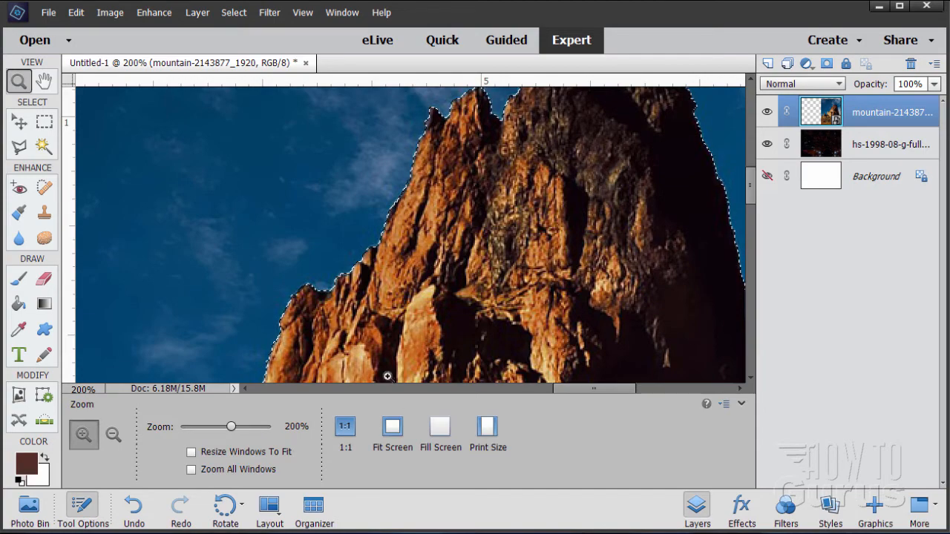
Invert the selection and add a layer mask to the mountain layer to hide its sky.
{"action": "left_click", "coordinate": [393, 426]}
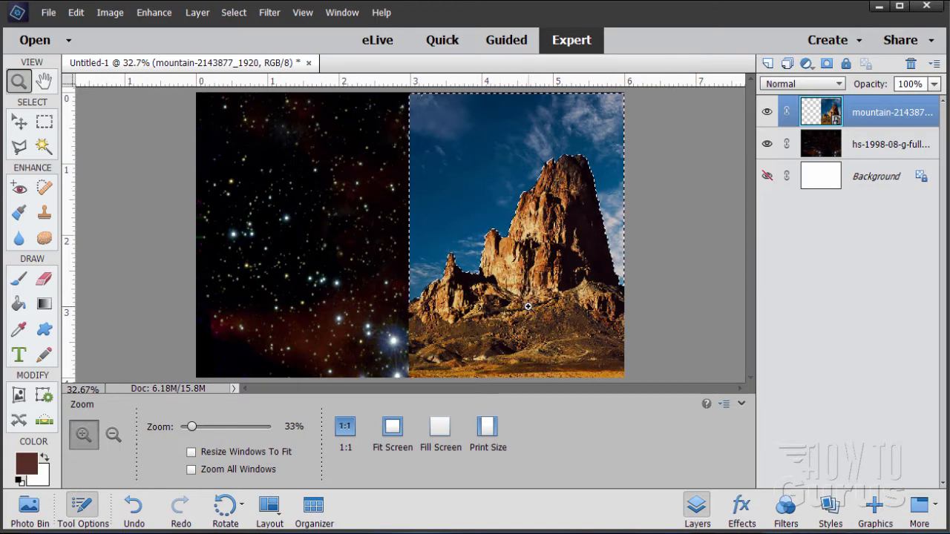
{"action": "left_click", "coordinate": [240, 15]}
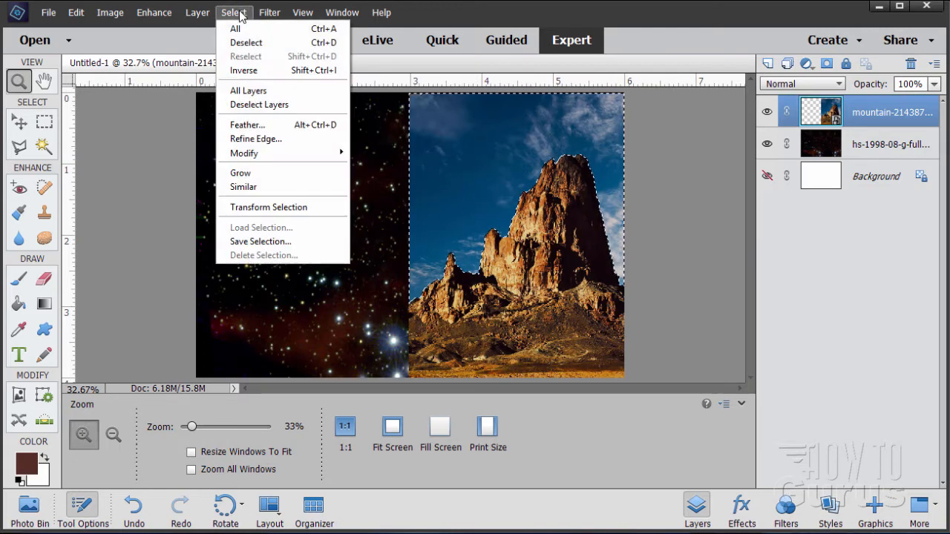
{"action": "left_click", "coordinate": [242, 70]}
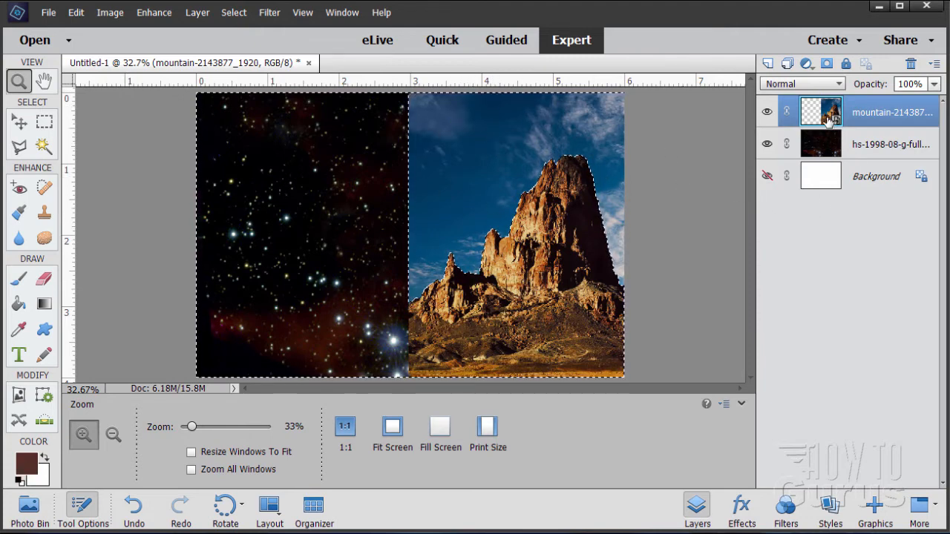
{"action": "left_click", "coordinate": [827, 63]}
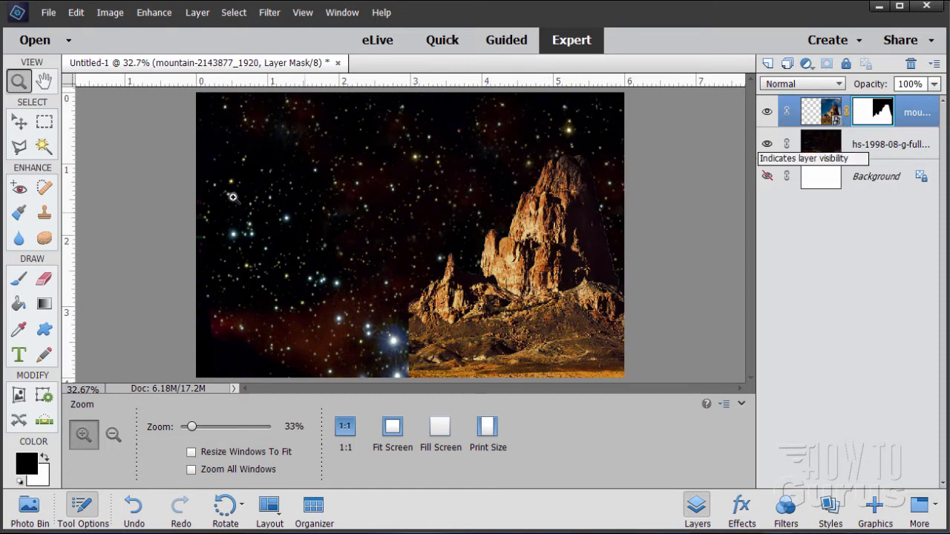
Place the image desert-1508107_1920.jpg into the document and commit it.
{"action": "left_click", "coordinate": [20, 123]}
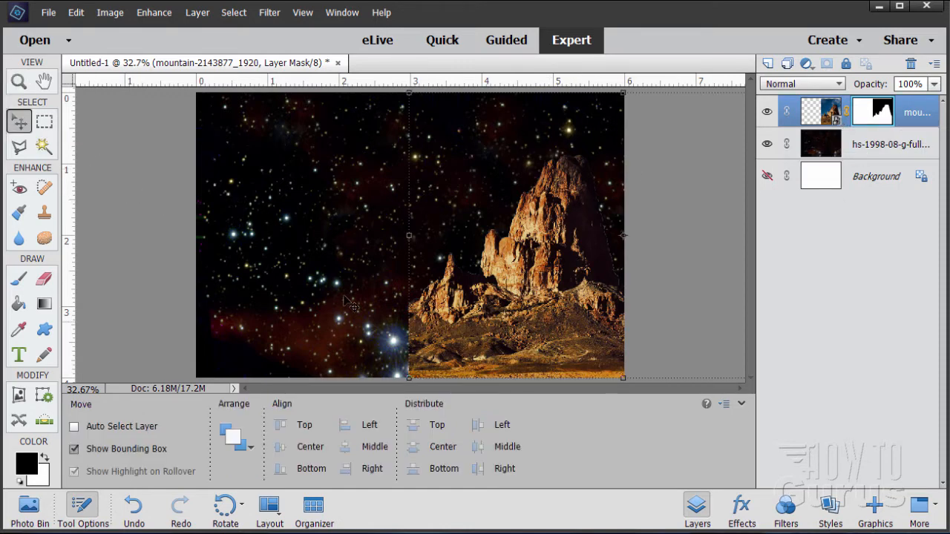
{"action": "left_click", "coordinate": [54, 15]}
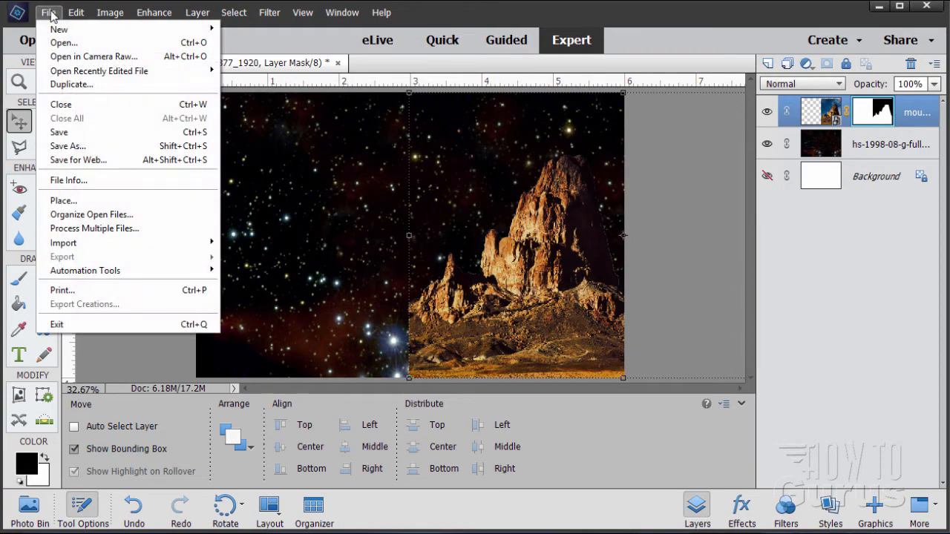
{"action": "left_click", "coordinate": [63, 201]}
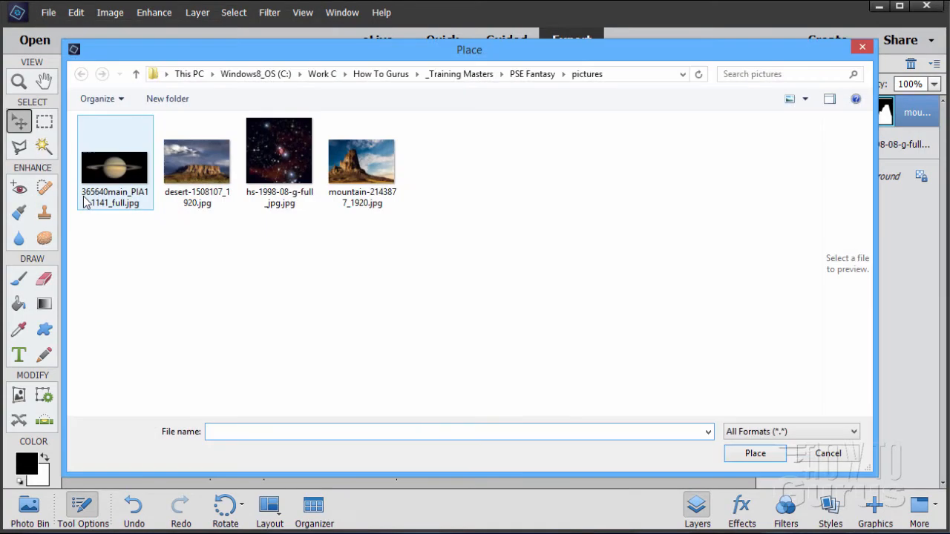
{"action": "left_click", "coordinate": [197, 170]}
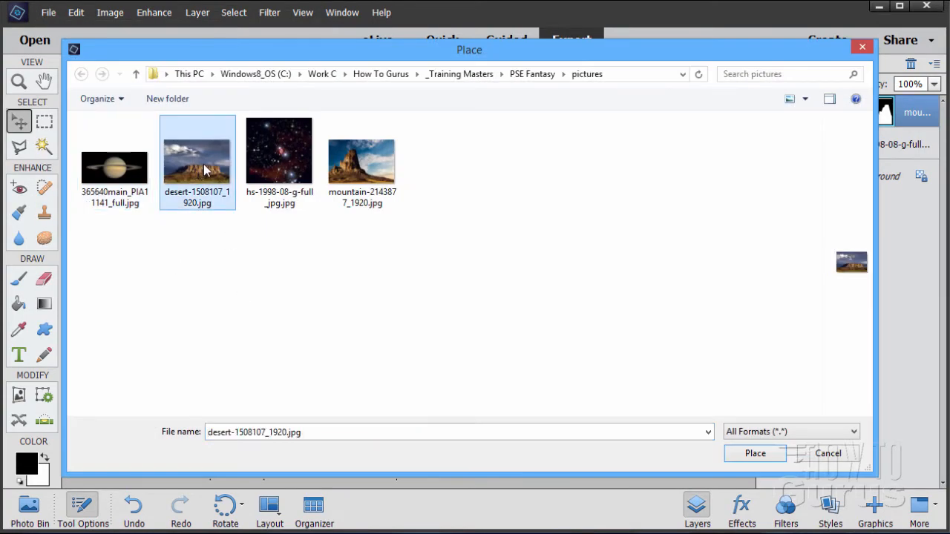
{"action": "left_click", "coordinate": [755, 454]}
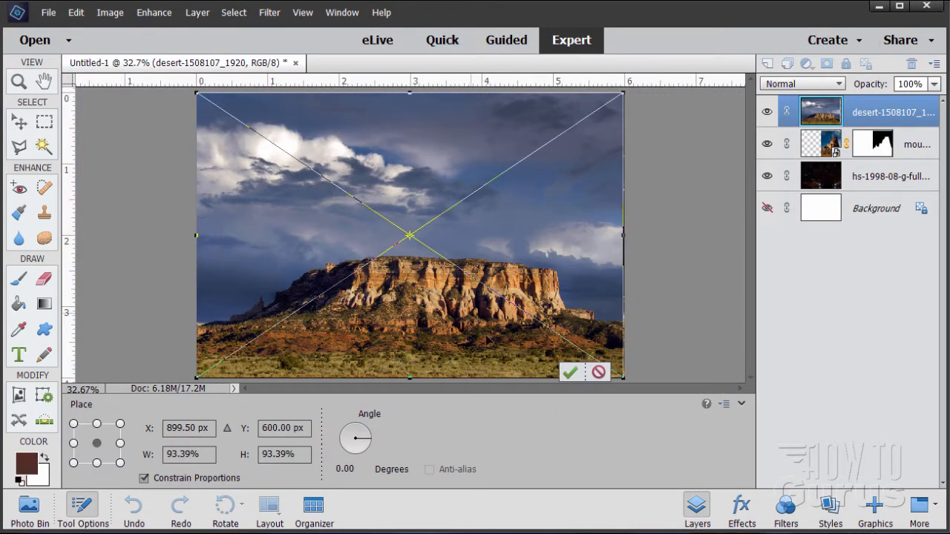
{"action": "left_click", "coordinate": [569, 373]}
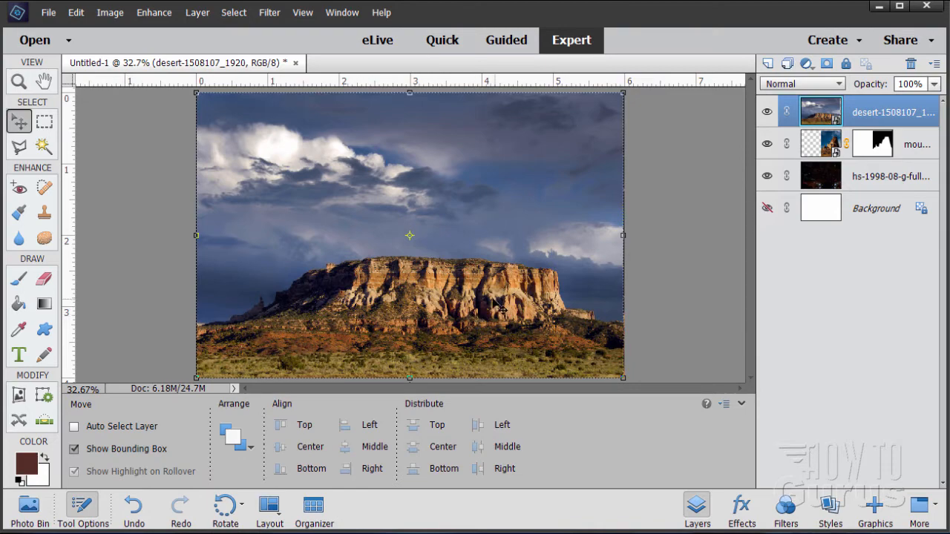
Try positioning the desert image on the left half of the canvas.
{"action": "left_click_drag", "start_coordinate": [486, 308], "coordinate": [268, 298]}
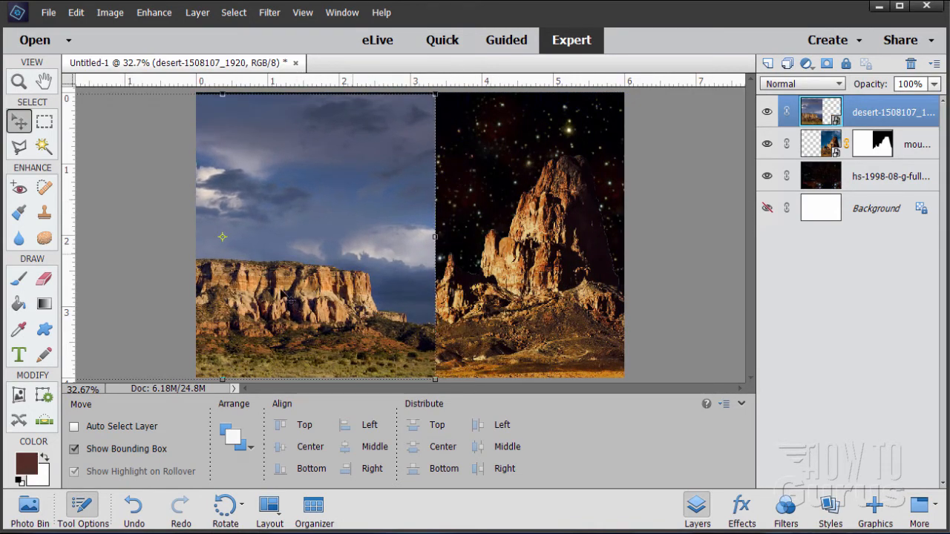
{"action": "left_click_drag", "start_coordinate": [334, 303], "coordinate": [532, 284]}
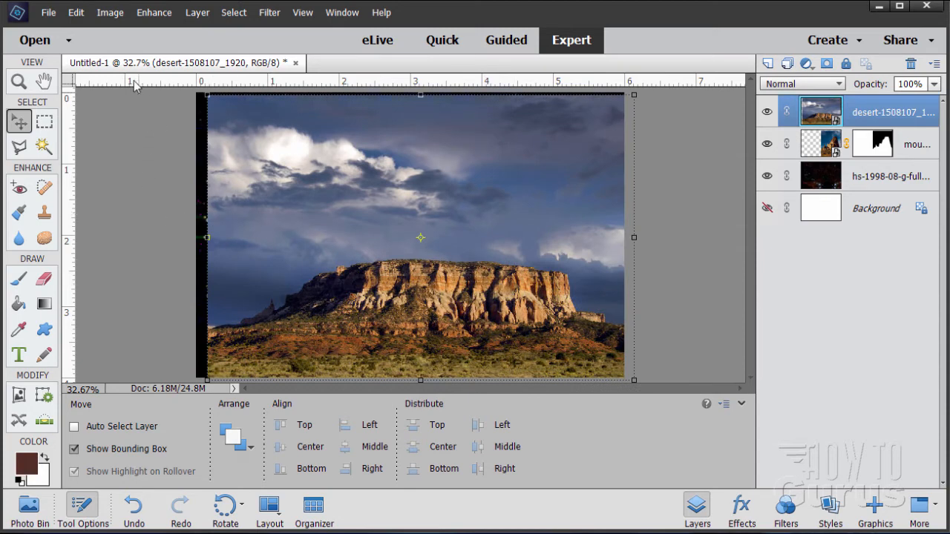
Flip the desert layer horizontally.
{"action": "left_click", "coordinate": [110, 13]}
{"action": "mouse_move", "coordinate": [115, 29]}
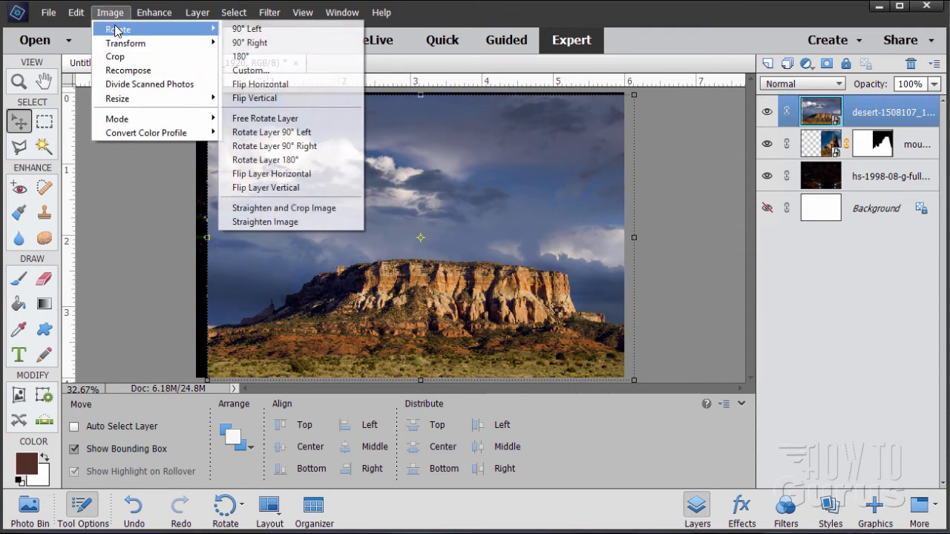
{"action": "left_click", "coordinate": [303, 176]}
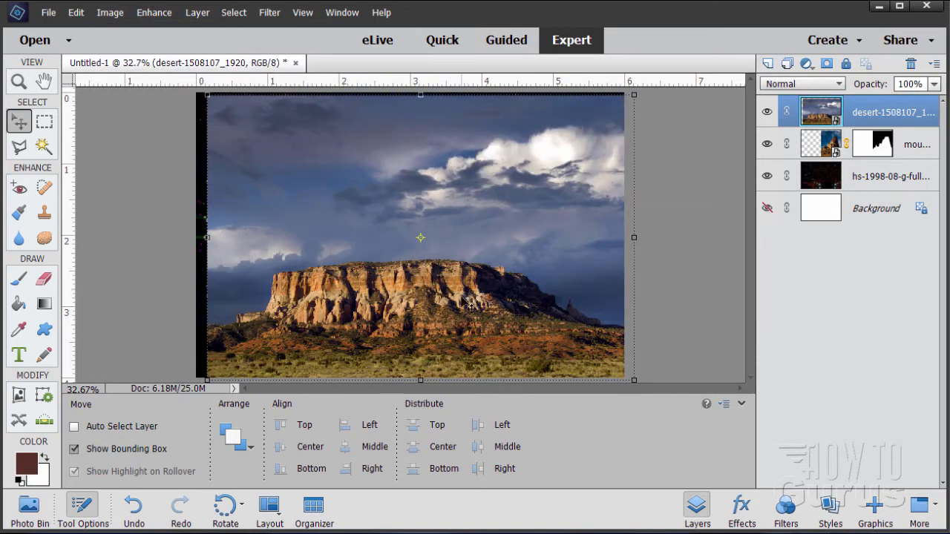
Move the flipped desert image onto the left half of the canvas, aligned with the mountain image.
{"action": "left_click_drag", "start_coordinate": [453, 299], "coordinate": [304, 314]}
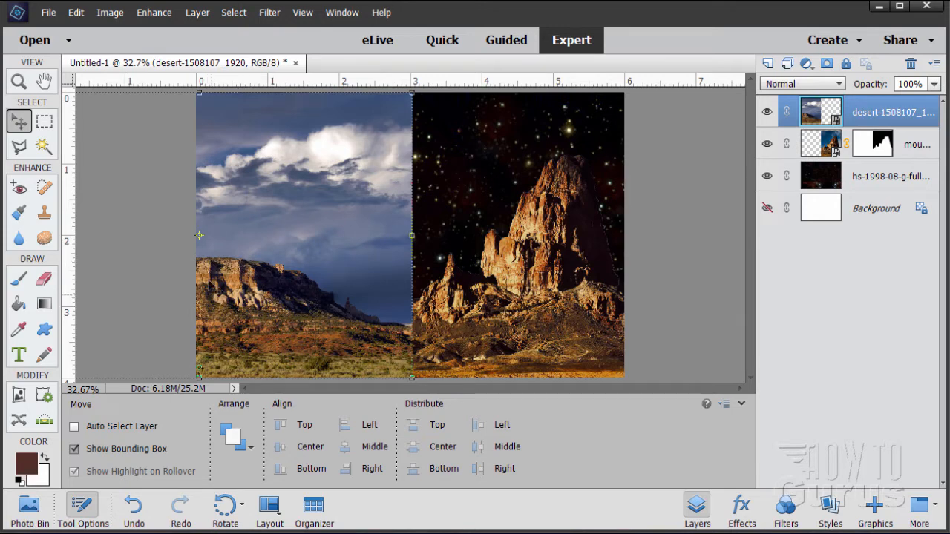
{"action": "left_click_drag", "start_coordinate": [231, 300], "coordinate": [226, 327]}
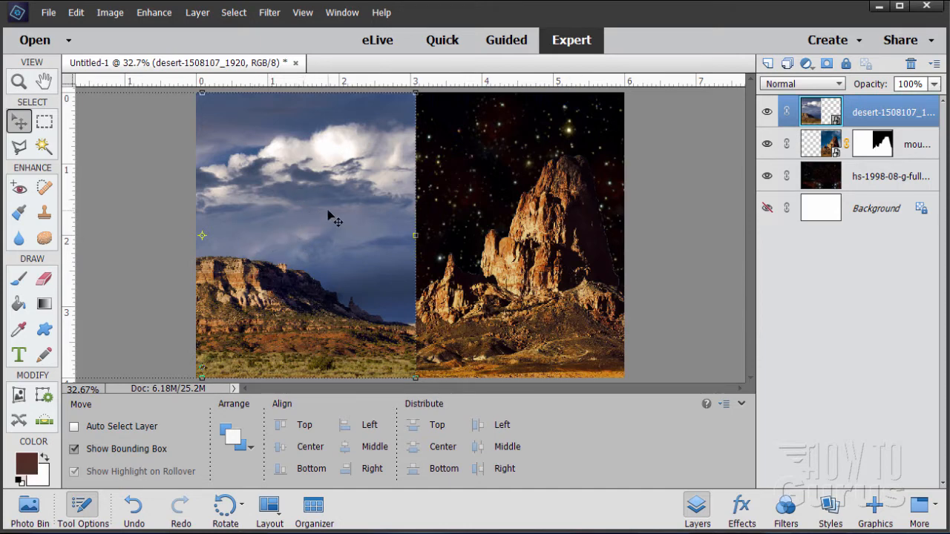
Select the desert image's sky with the Magic Wand, adding the cloud areas to the selection.
{"action": "left_click", "coordinate": [44, 146]}
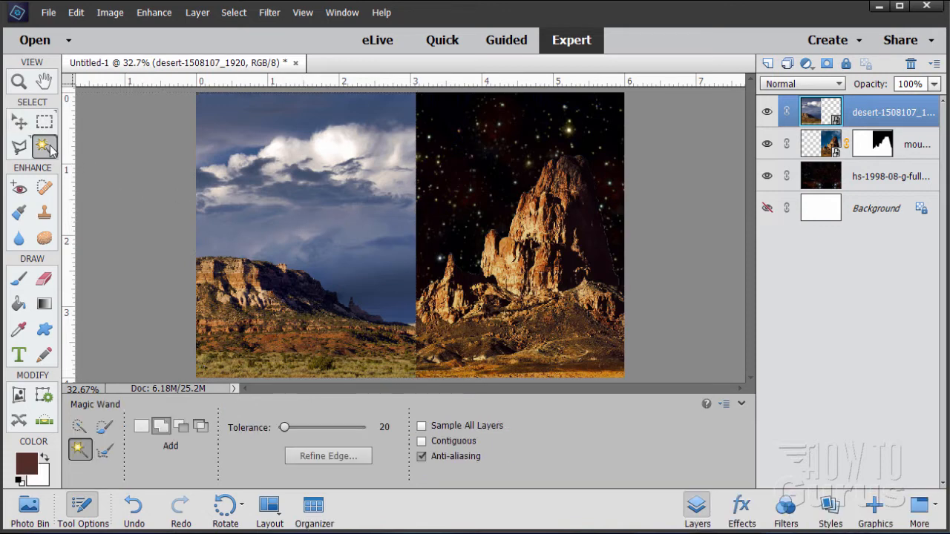
{"action": "left_click", "coordinate": [375, 270]}
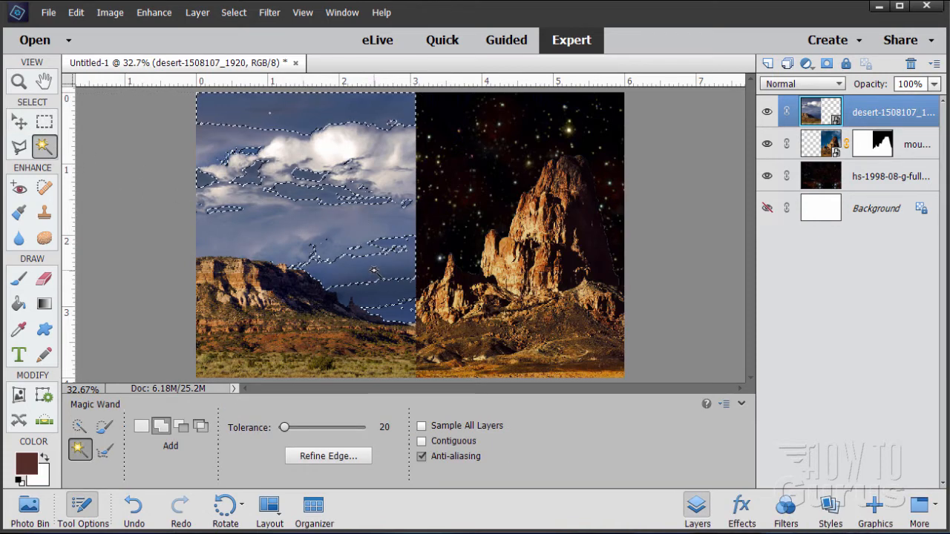
{"action": "left_click", "coordinate": [345, 154]}
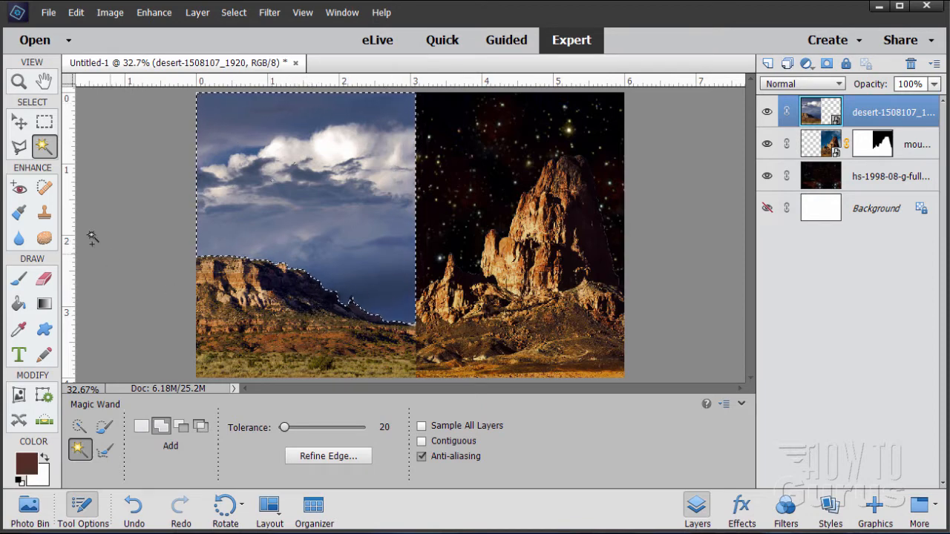
Remove stray selected specks inside the desert cliffs using the Lasso in Subtract mode.
{"action": "left_click", "coordinate": [19, 83]}
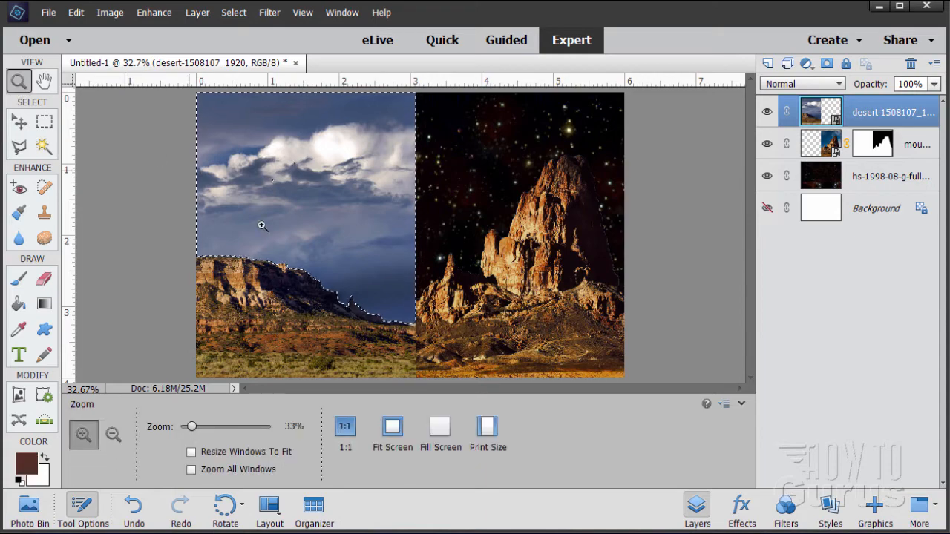
{"action": "left_click", "coordinate": [295, 304]}
{"action": "left_click", "coordinate": [289, 304]}
{"action": "left_click", "coordinate": [285, 304]}
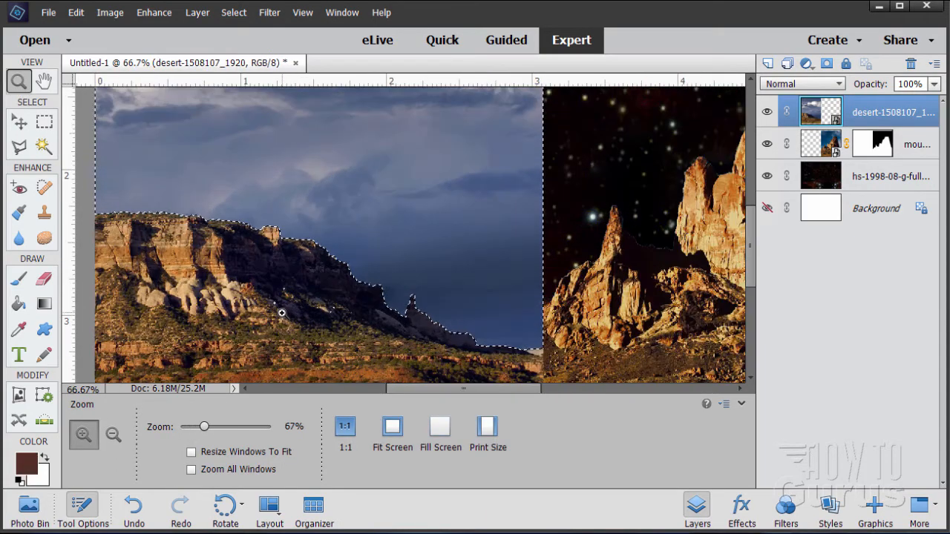
{"action": "left_click", "coordinate": [282, 313]}
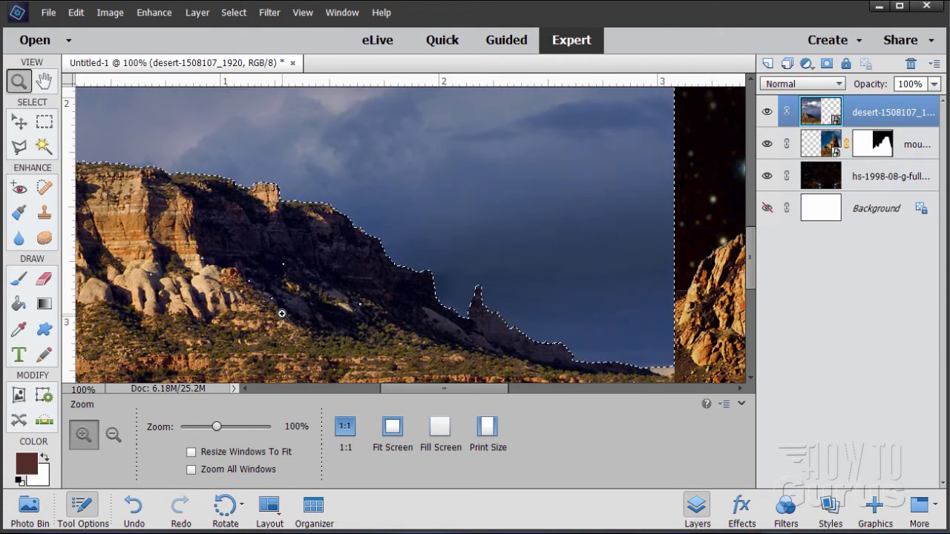
{"action": "left_click_drag", "start_coordinate": [428, 390], "coordinate": [392, 387]}
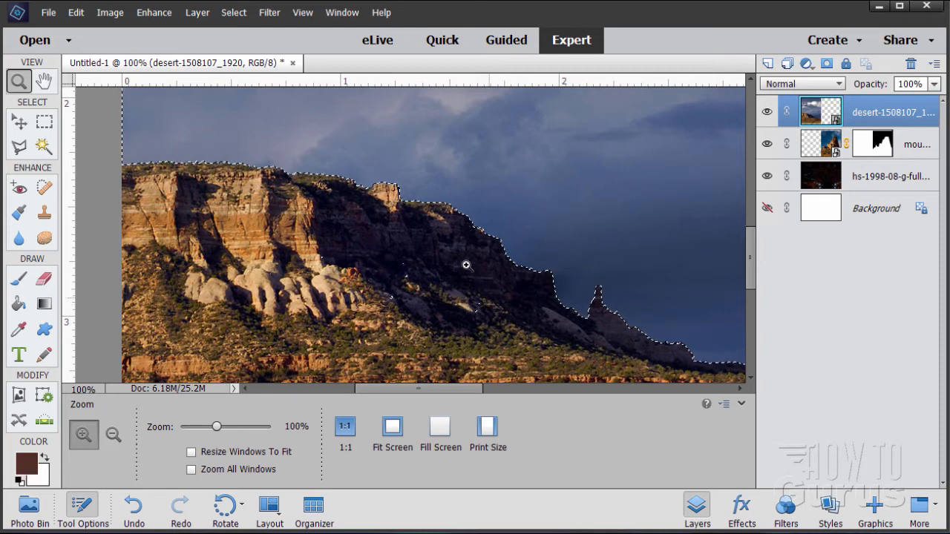
{"action": "left_click", "coordinate": [20, 147]}
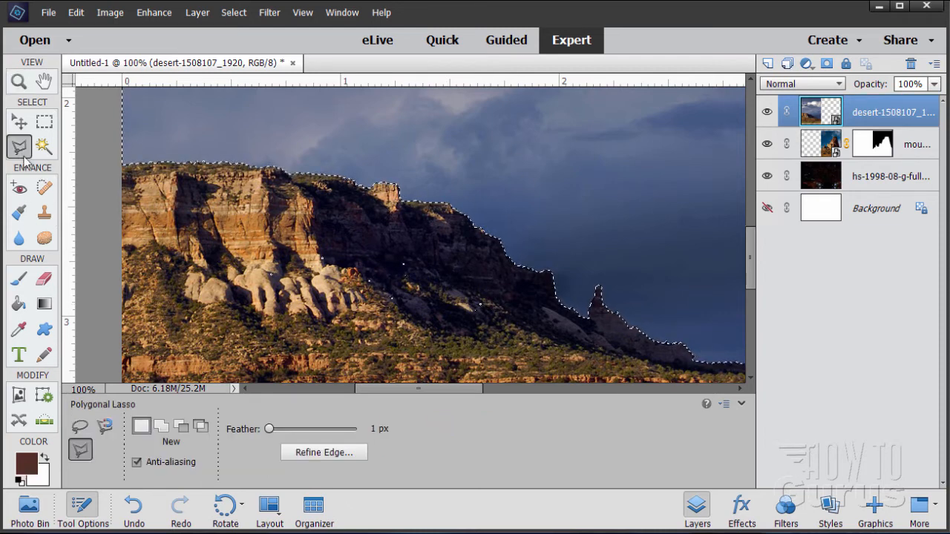
{"action": "left_click", "coordinate": [79, 427]}
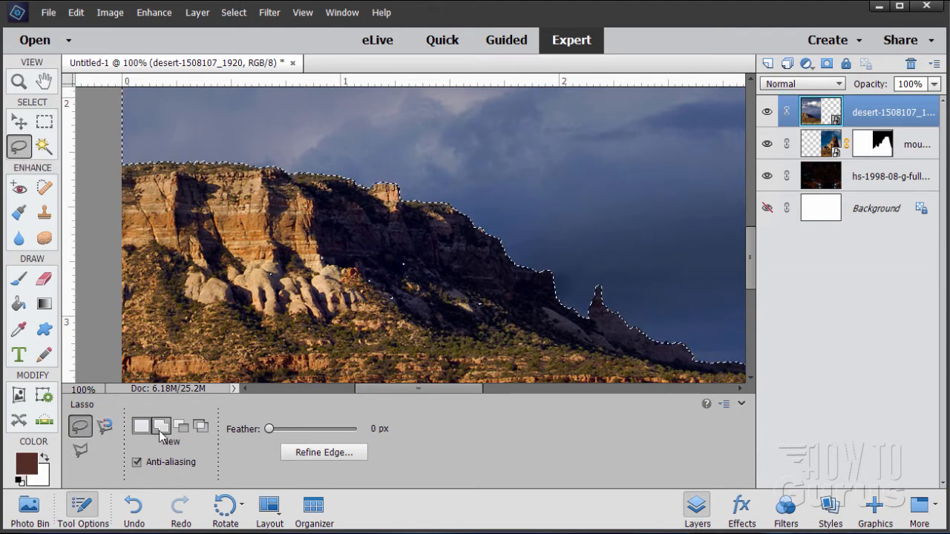
{"action": "left_click", "coordinate": [183, 429]}
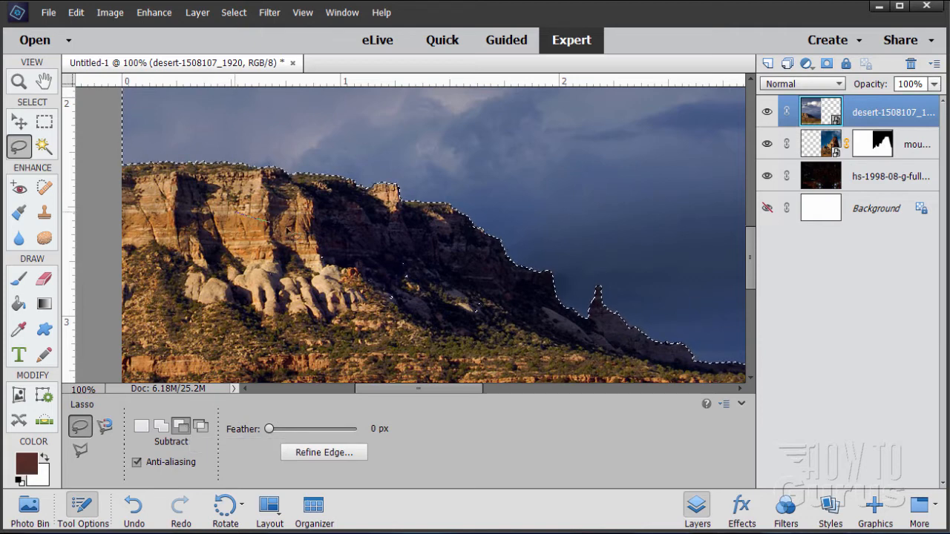
{"action": "left_click_drag", "start_coordinate": [289, 232], "coordinate": [424, 246]}
{"action": "mouse_move", "coordinate": [536, 343]}
{"action": "left_mouse_down"}
{"action": "mouse_move", "coordinate": [392, 371]}
{"action": "mouse_move", "coordinate": [286, 367]}
{"action": "mouse_move", "coordinate": [233, 343]}
{"action": "mouse_move", "coordinate": [200, 297]}
{"action": "mouse_move", "coordinate": [211, 250]}
{"action": "mouse_move", "coordinate": [256, 220]}
{"action": "left_mouse_up"}
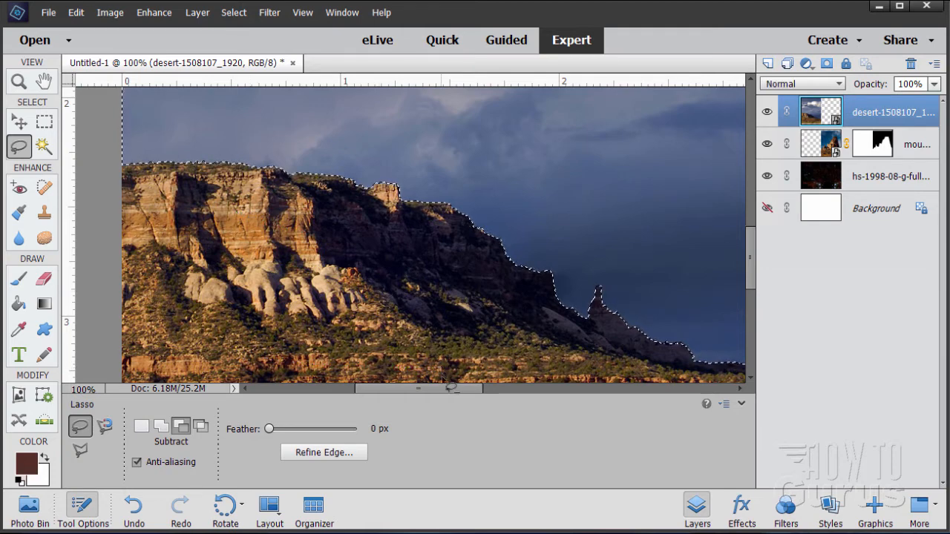
{"action": "mouse_move", "coordinate": [453, 389]}
{"action": "left_mouse_down"}
{"action": "mouse_move", "coordinate": [424, 396]}
{"action": "mouse_move", "coordinate": [453, 401]}
{"action": "left_mouse_up"}
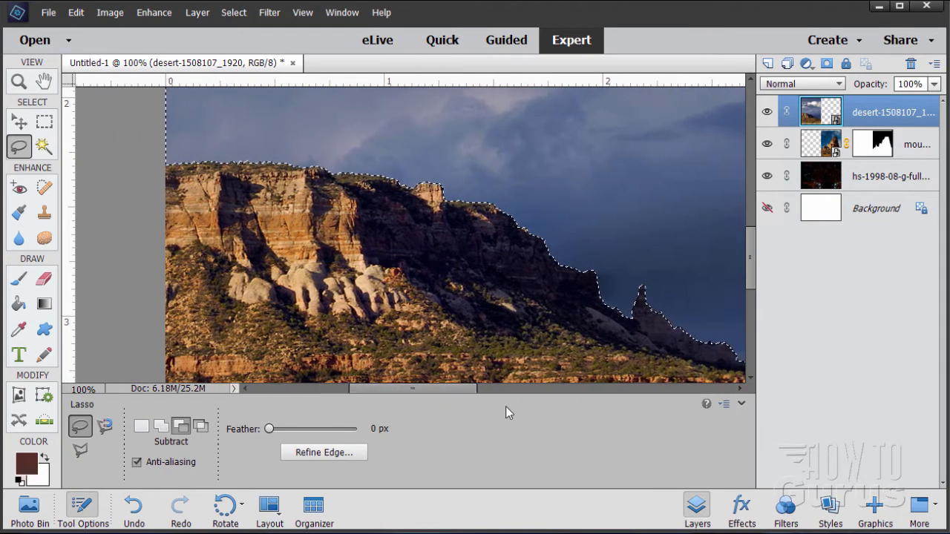
{"action": "left_click_drag", "start_coordinate": [750, 289], "coordinate": [745, 255]}
{"action": "key", "text": "z"}
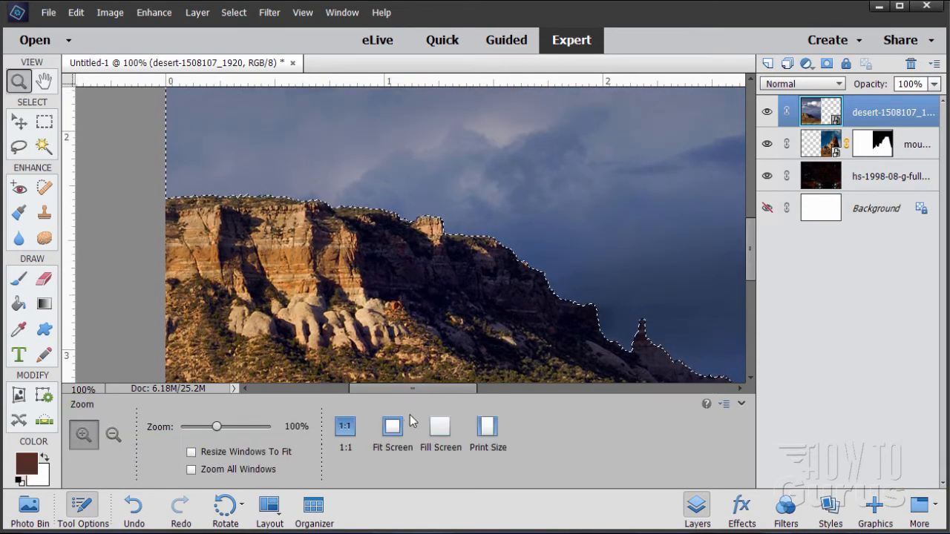
{"action": "left_click", "coordinate": [393, 427]}
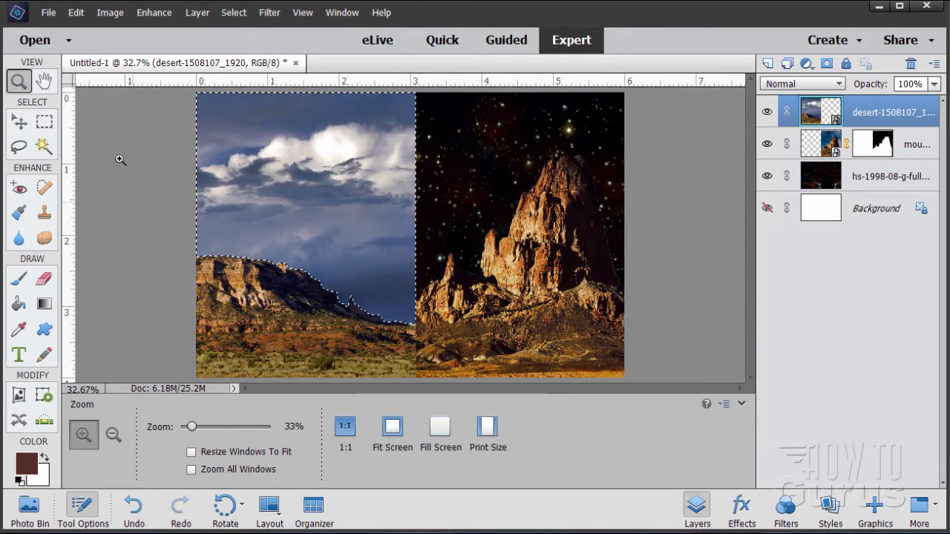
Invert the selection and add a layer mask to the desert layer to hide its sky.
{"action": "left_click", "coordinate": [233, 11]}
{"action": "left_click", "coordinate": [254, 70]}
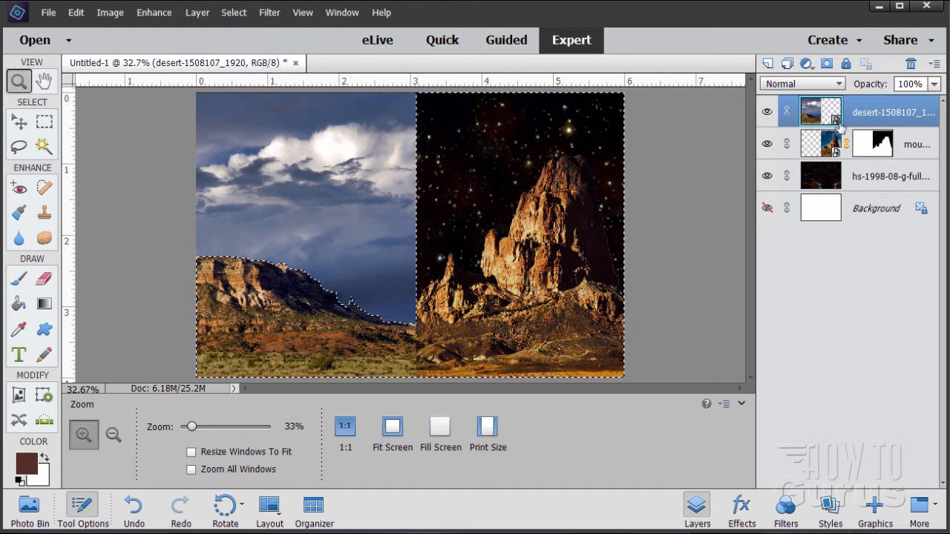
{"action": "left_click", "coordinate": [826, 64]}
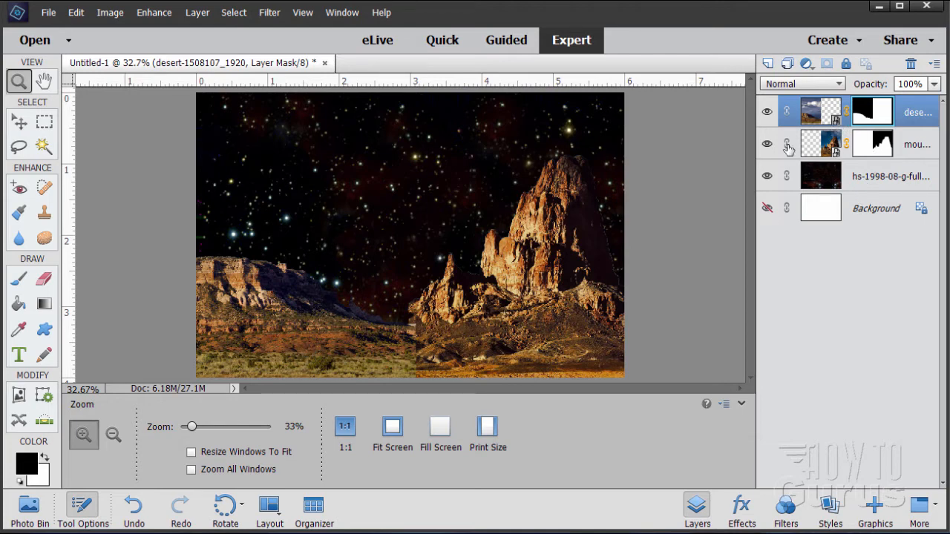
Simplify the desert layer and the mountain layer.
{"action": "right_click", "coordinate": [911, 119]}
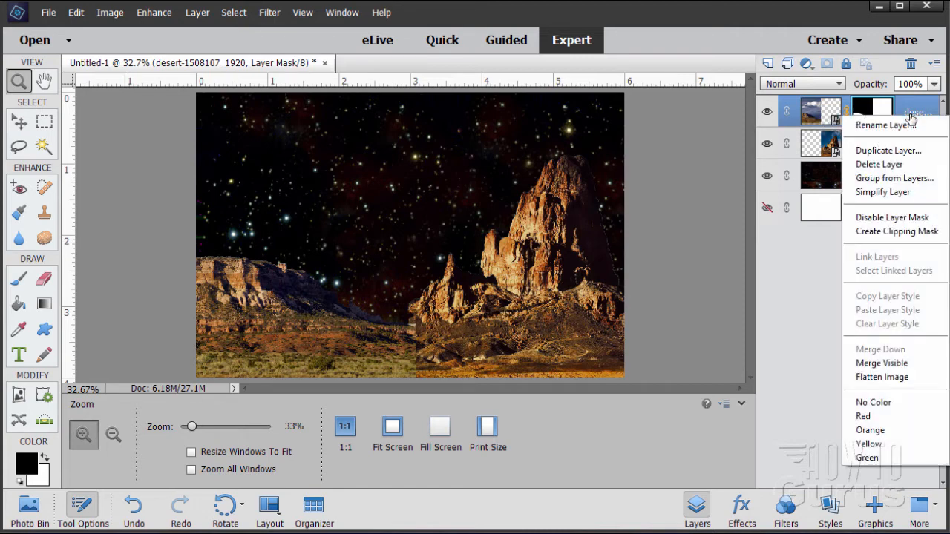
{"action": "left_click", "coordinate": [848, 192]}
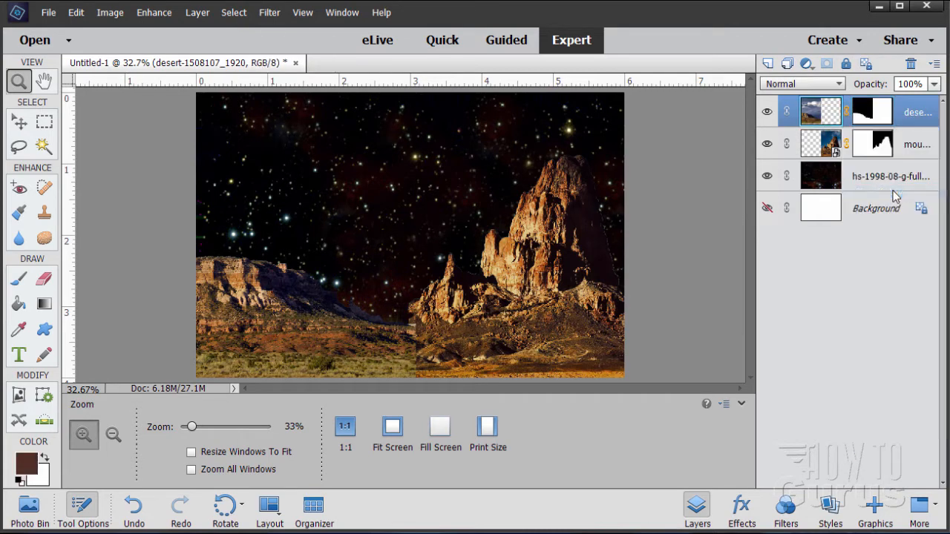
{"action": "left_click", "coordinate": [914, 150]}
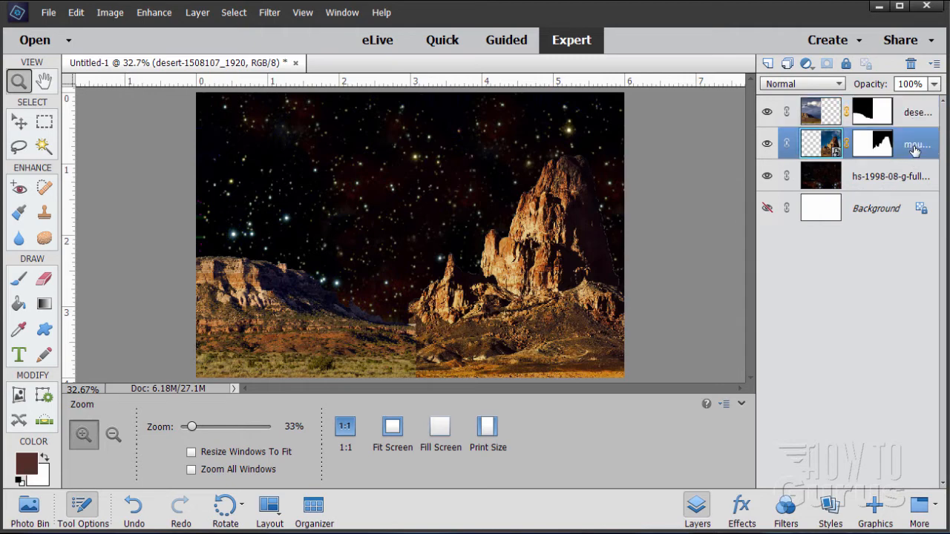
{"action": "right_click", "coordinate": [913, 148]}
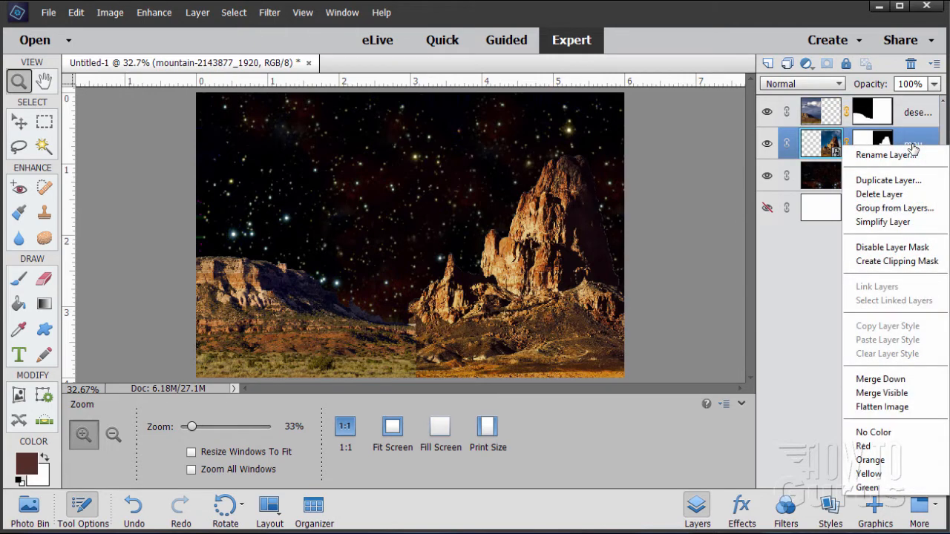
{"action": "left_click", "coordinate": [887, 222]}
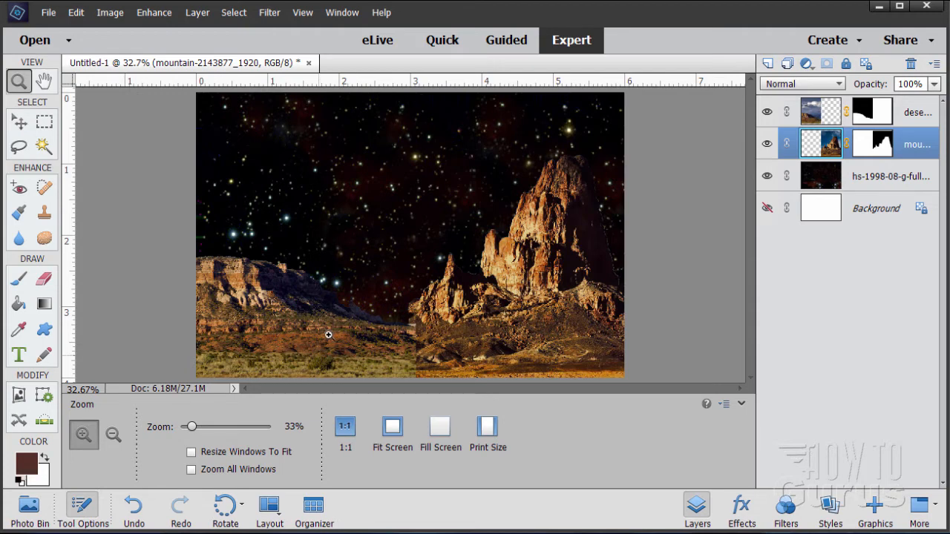
Open Replace Color for the desert layer and sample the foreground ground, adding a second sample.
{"action": "left_click", "coordinate": [815, 118]}
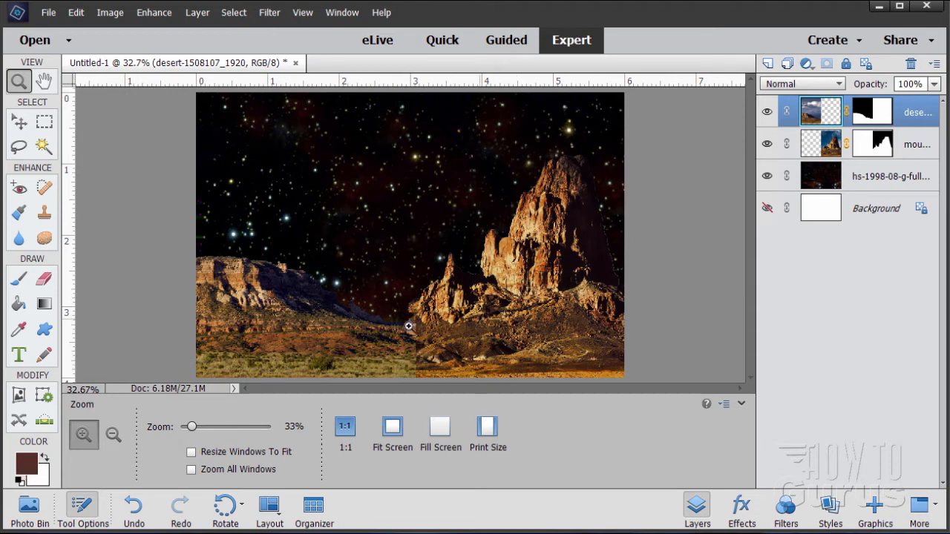
{"action": "left_click", "coordinate": [333, 348]}
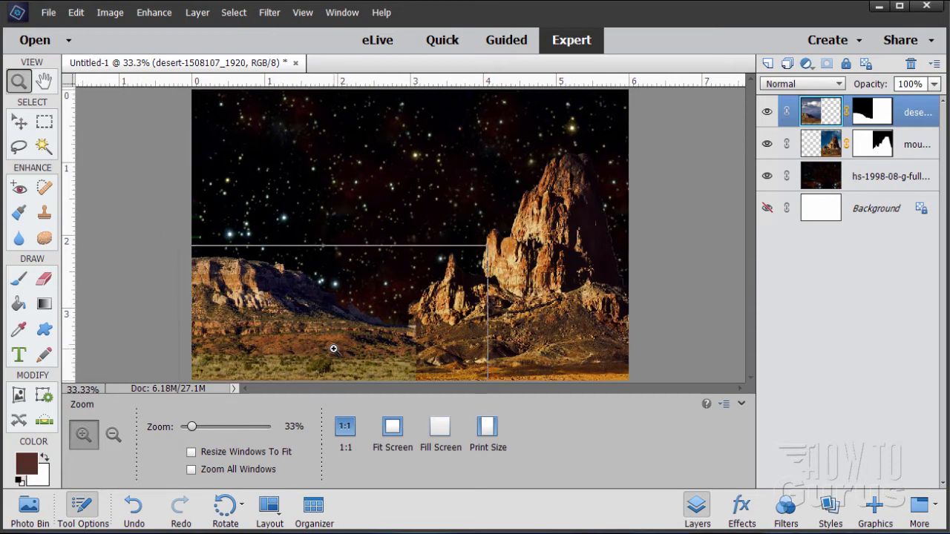
{"action": "left_click", "coordinate": [333, 349]}
{"action": "scroll", "coordinate": [333, 348], "scroll_direction": "down", "scroll_amount": 2}
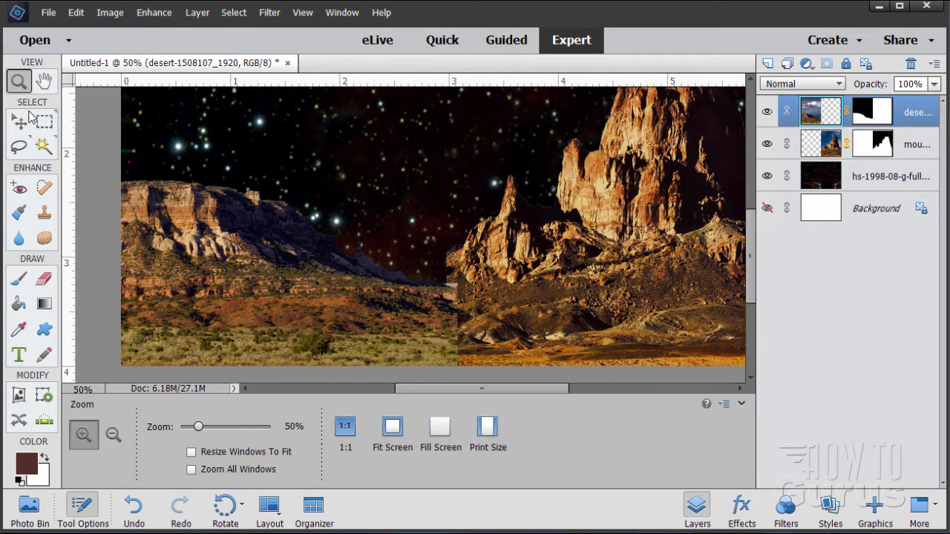
{"action": "left_click", "coordinate": [161, 16]}
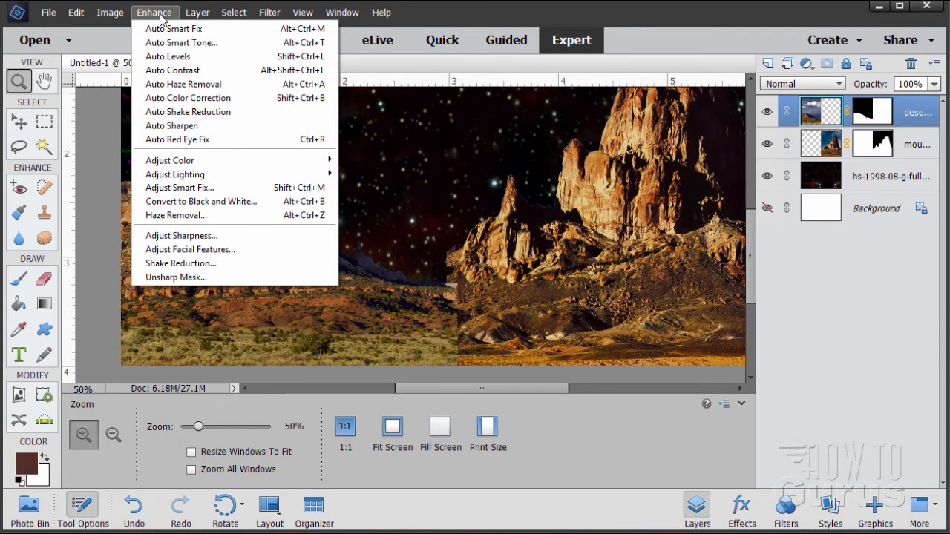
{"action": "mouse_move", "coordinate": [185, 162]}
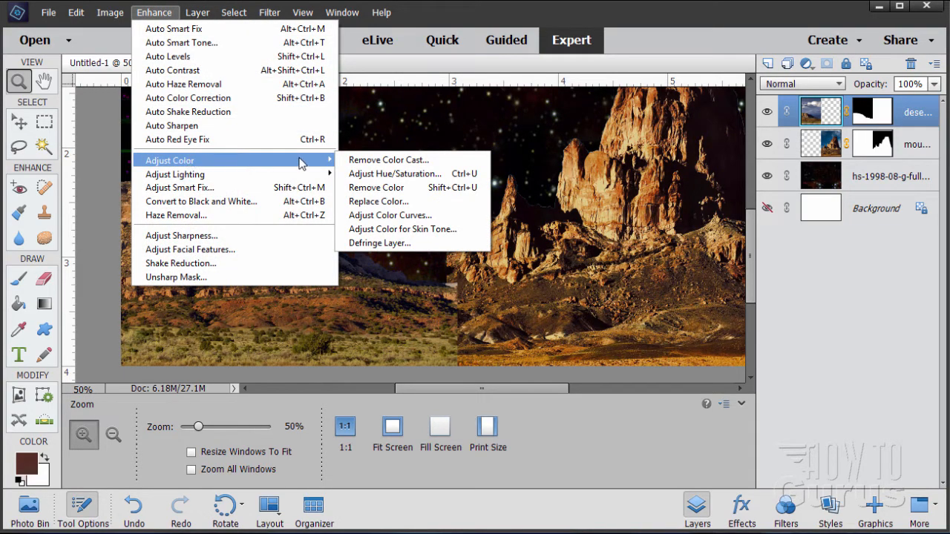
{"action": "left_click", "coordinate": [377, 202]}
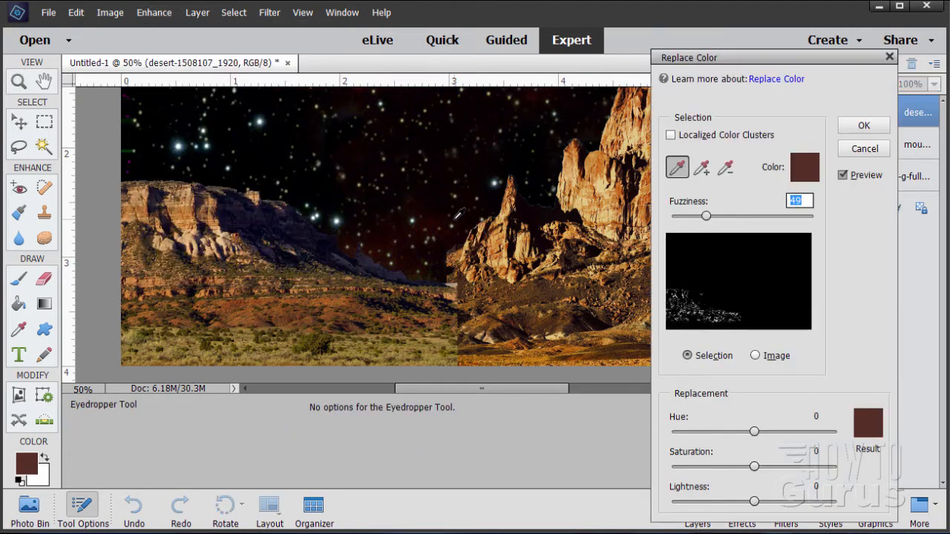
{"action": "left_click", "coordinate": [355, 350]}
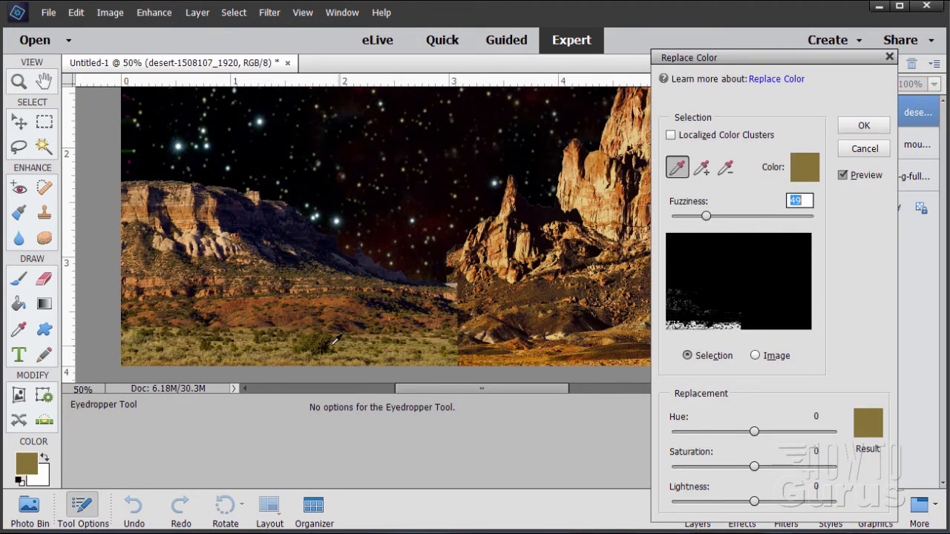
{"action": "left_click", "coordinate": [701, 168]}
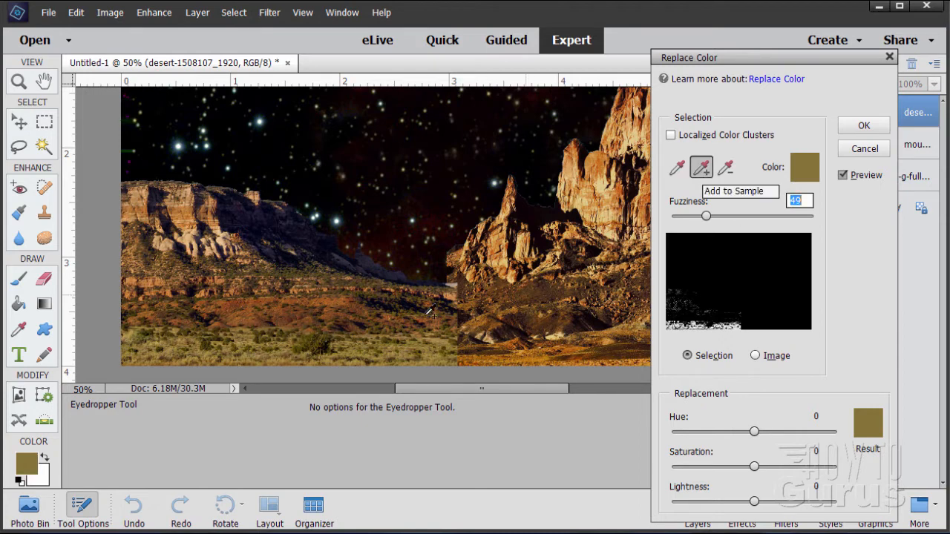
{"action": "left_click", "coordinate": [322, 345]}
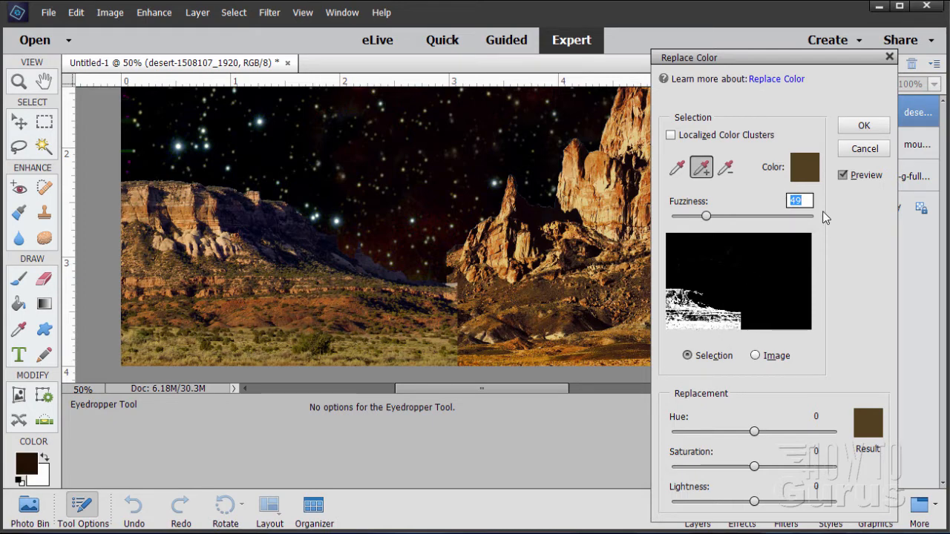
Set Fuzziness to 50, Hue to -36 and Saturation to -6, then apply the color replacement.
{"action": "left_click", "coordinate": [805, 200]}
{"action": "type", "text": "50"}
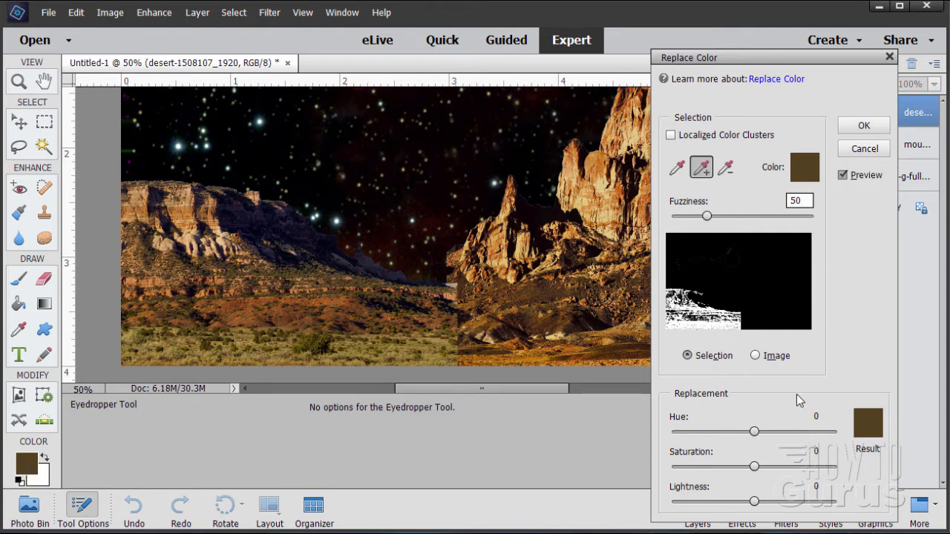
{"action": "left_click_drag", "start_coordinate": [753, 431], "coordinate": [745, 432]}
{"action": "left_click_drag", "start_coordinate": [759, 467], "coordinate": [749, 468]}
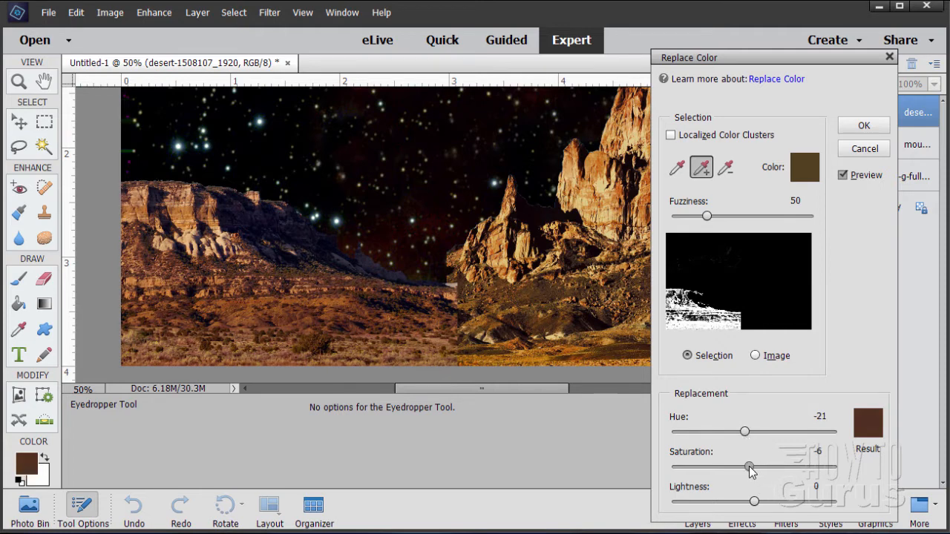
{"action": "left_click_drag", "start_coordinate": [744, 432], "coordinate": [742, 432]}
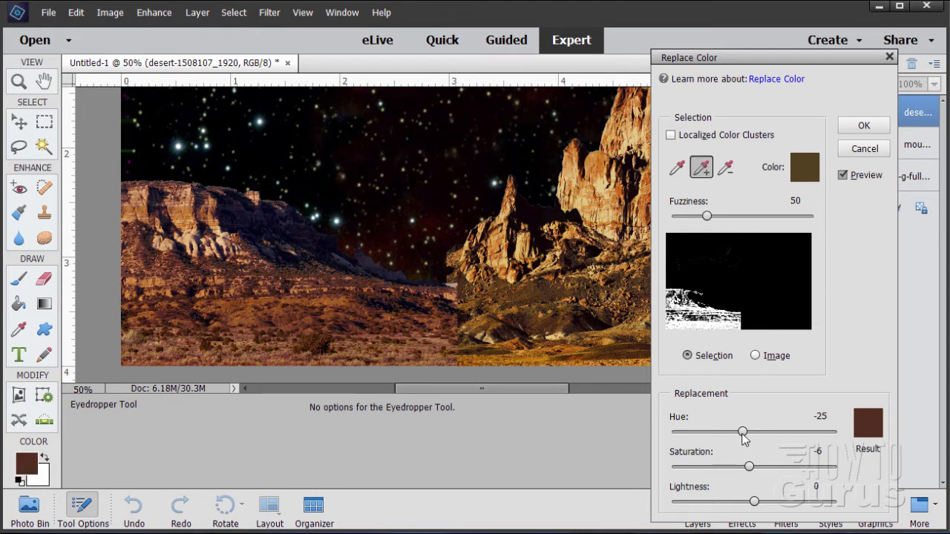
{"action": "left_click_drag", "start_coordinate": [742, 432], "coordinate": [738, 433]}
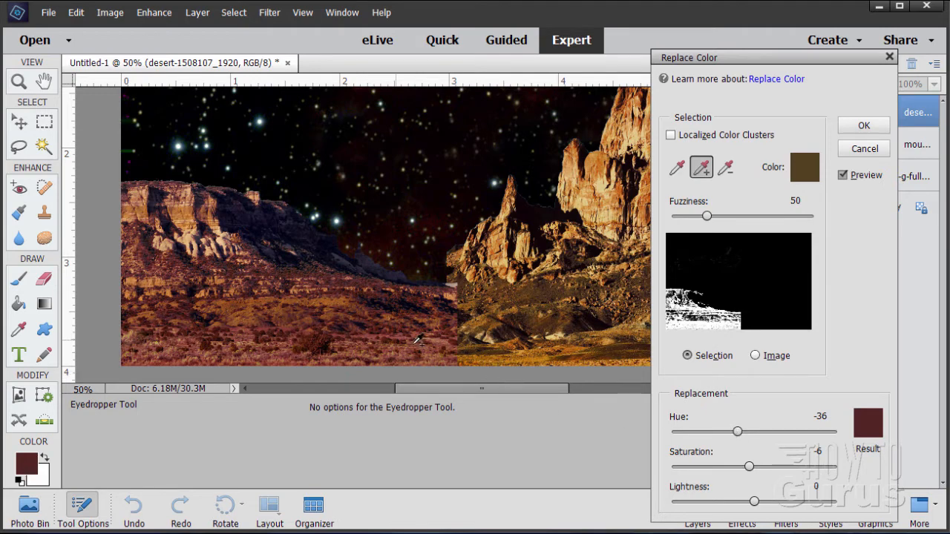
{"action": "left_click_drag", "start_coordinate": [738, 435], "coordinate": [739, 436]}
{"action": "left_click", "coordinate": [864, 125]}
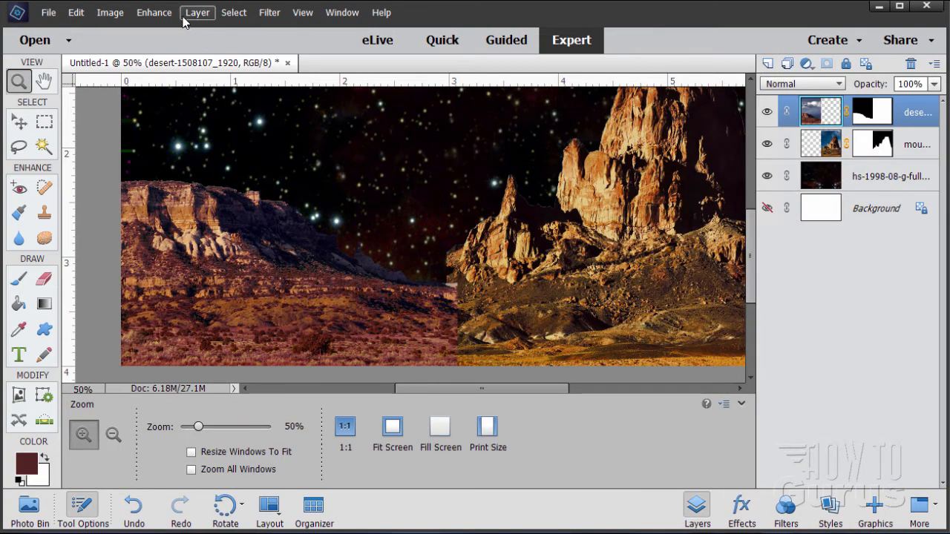
Apply Replace Color to the desert layer, sampling the foreground ground and setting Hue to +19.
{"action": "left_click", "coordinate": [154, 13]}
{"action": "mouse_move", "coordinate": [238, 160]}
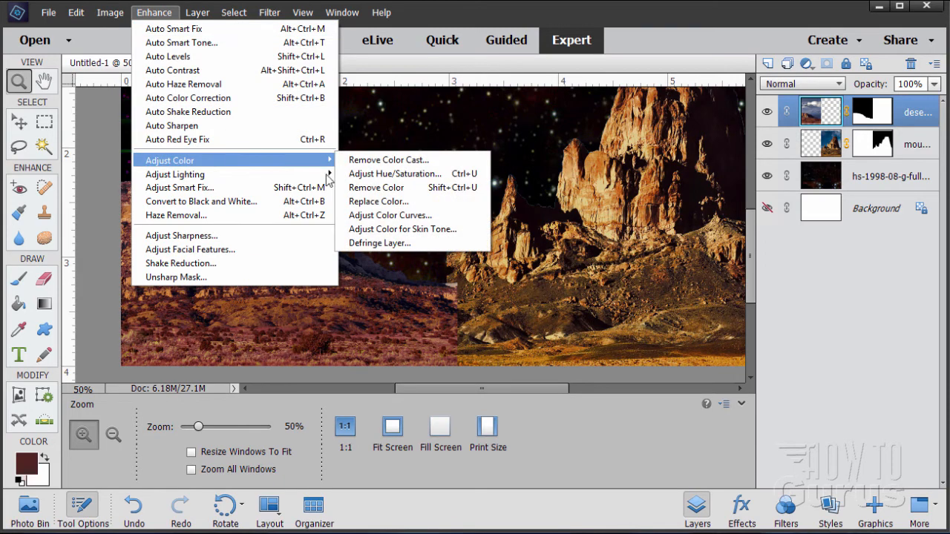
{"action": "left_click", "coordinate": [405, 202]}
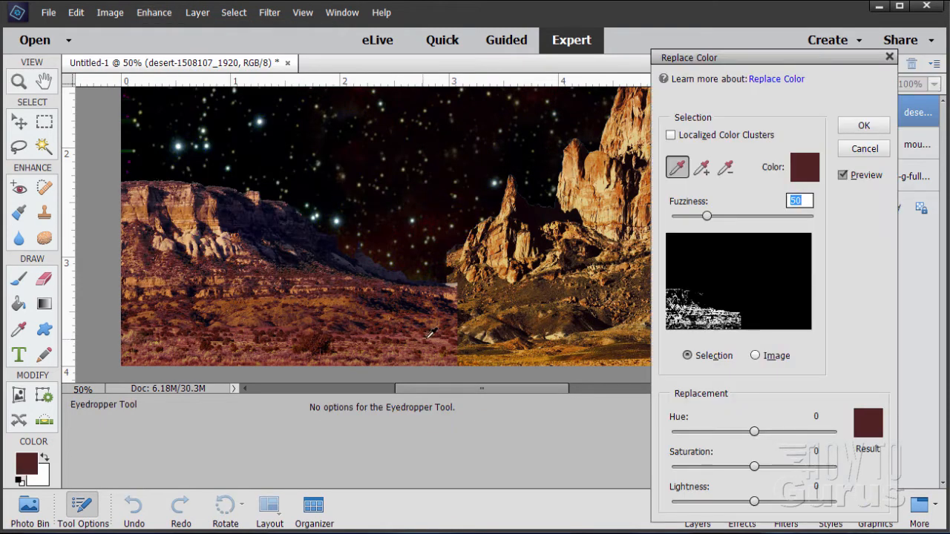
{"action": "left_click", "coordinate": [402, 334]}
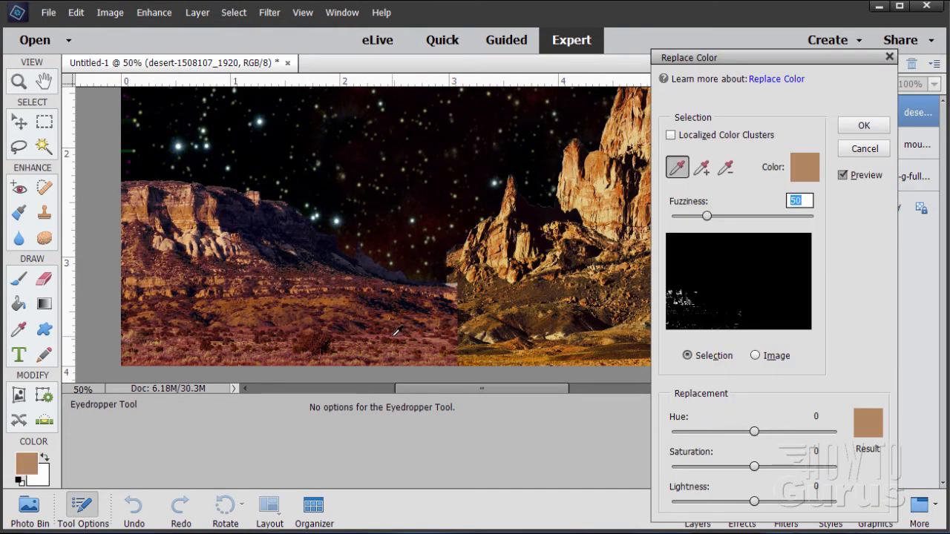
{"action": "left_click", "coordinate": [387, 336]}
{"action": "left_click", "coordinate": [387, 334]}
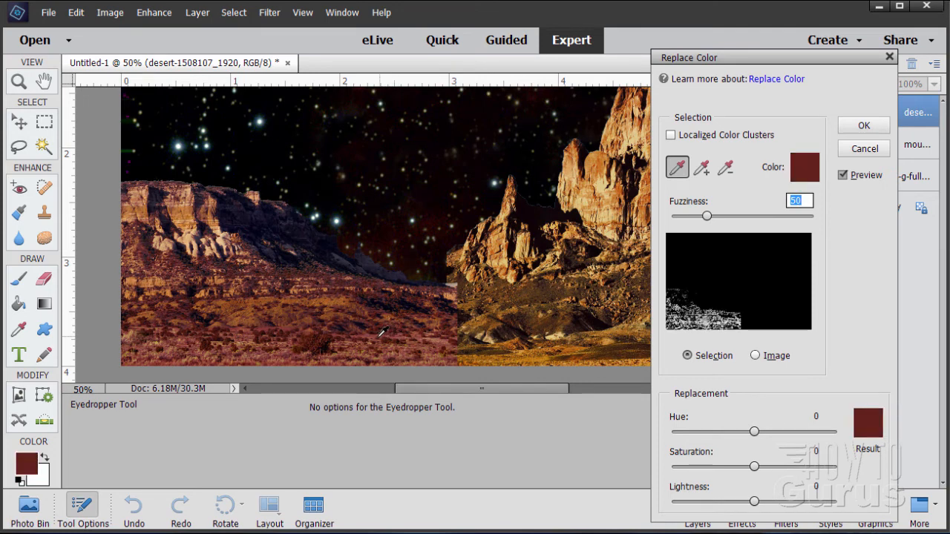
{"action": "left_click", "coordinate": [377, 335]}
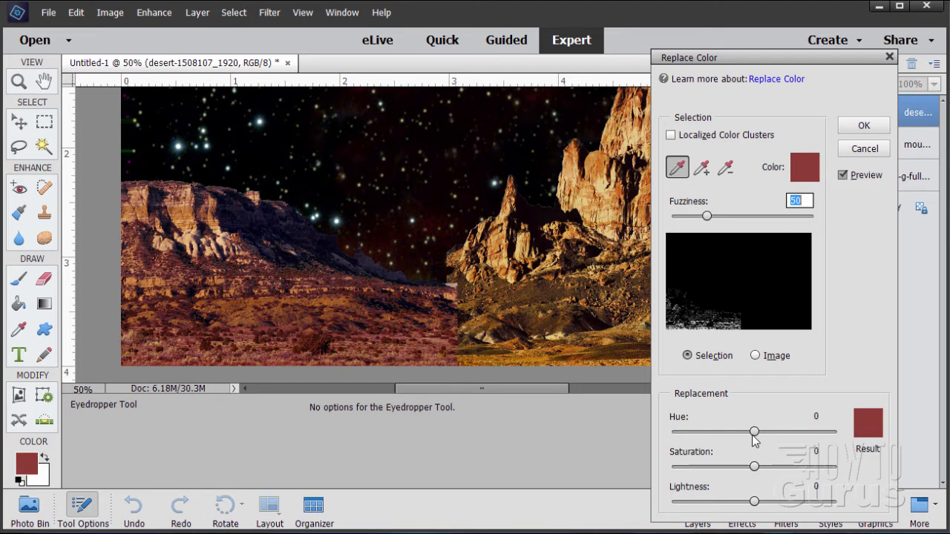
{"action": "left_click_drag", "start_coordinate": [755, 432], "coordinate": [765, 438]}
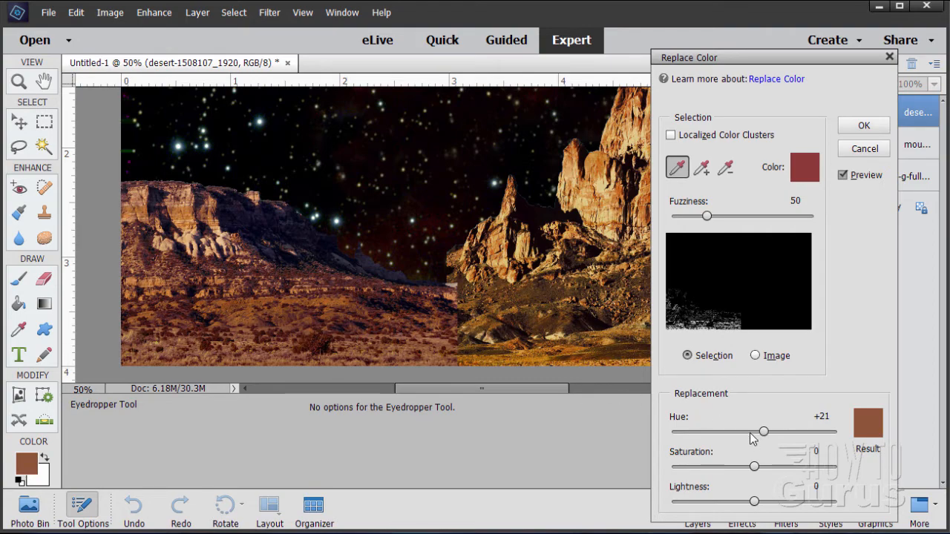
{"action": "left_click_drag", "start_coordinate": [765, 435], "coordinate": [762, 435]}
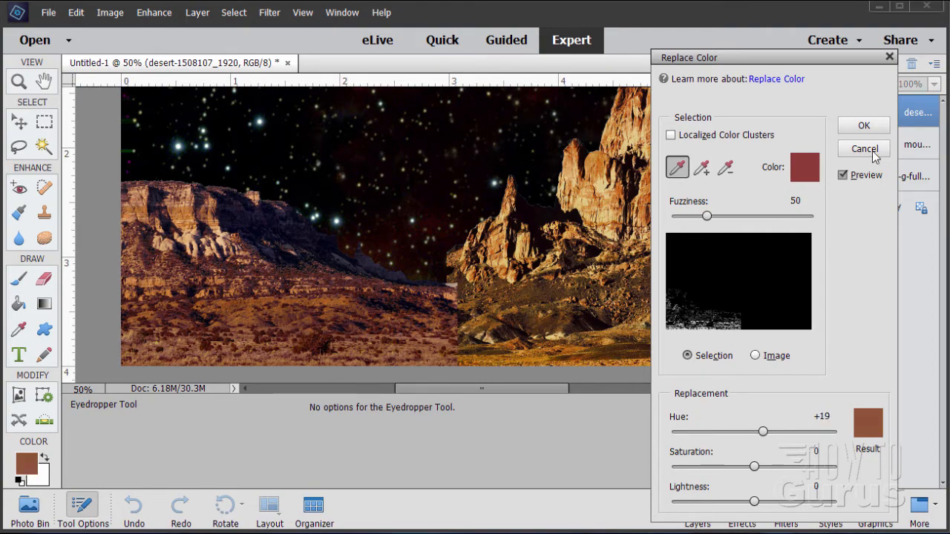
{"action": "left_click", "coordinate": [864, 126]}
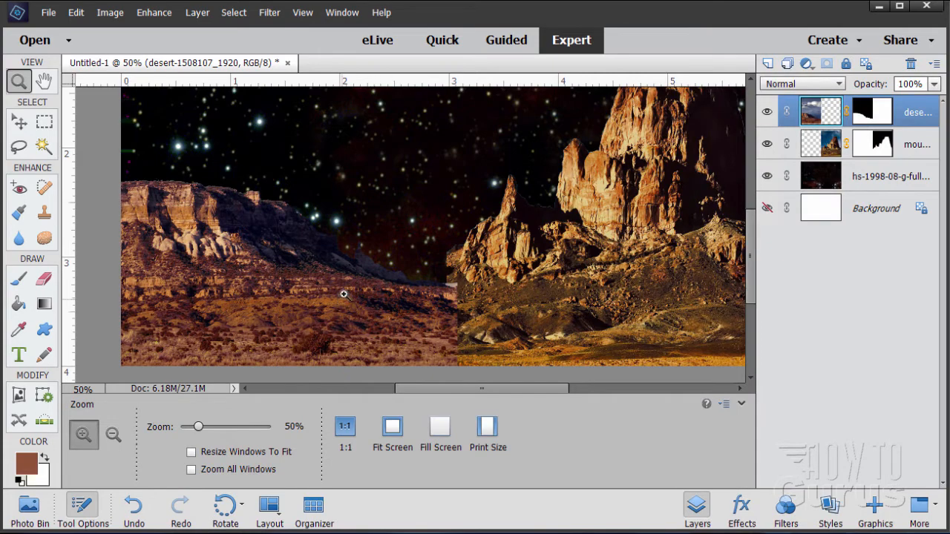
Apply Replace Color again to the desert layer, sampling the slope near the horizon and setting Hue to +9.
{"action": "left_click", "coordinate": [154, 13]}
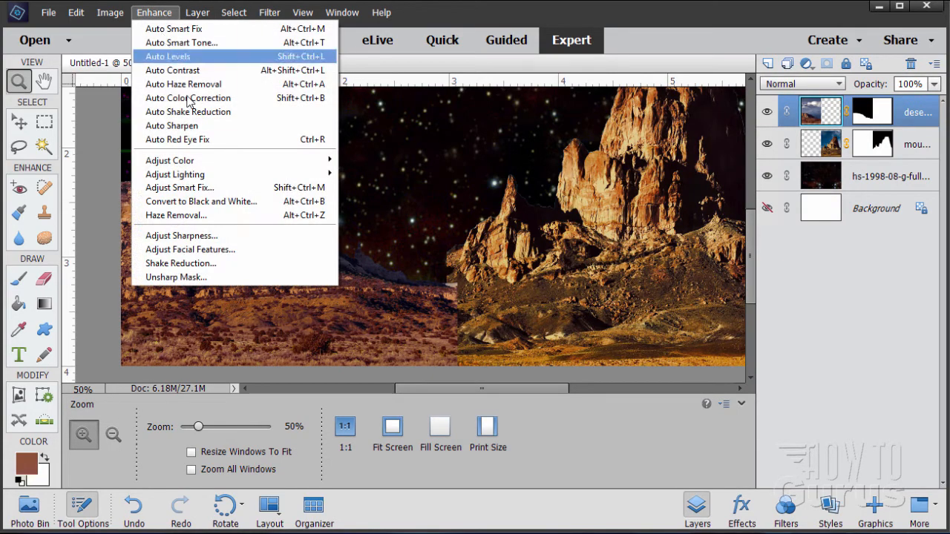
{"action": "mouse_move", "coordinate": [218, 161]}
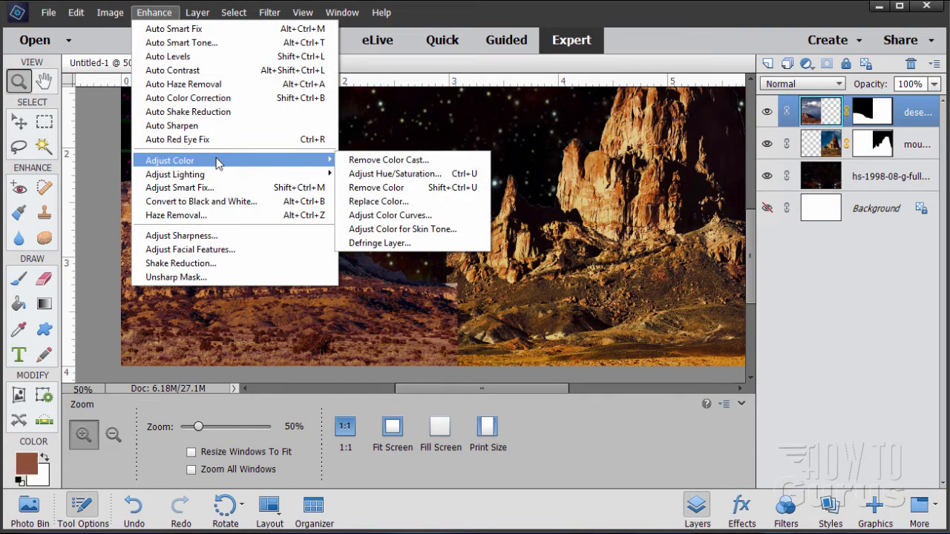
{"action": "left_click", "coordinate": [399, 202]}
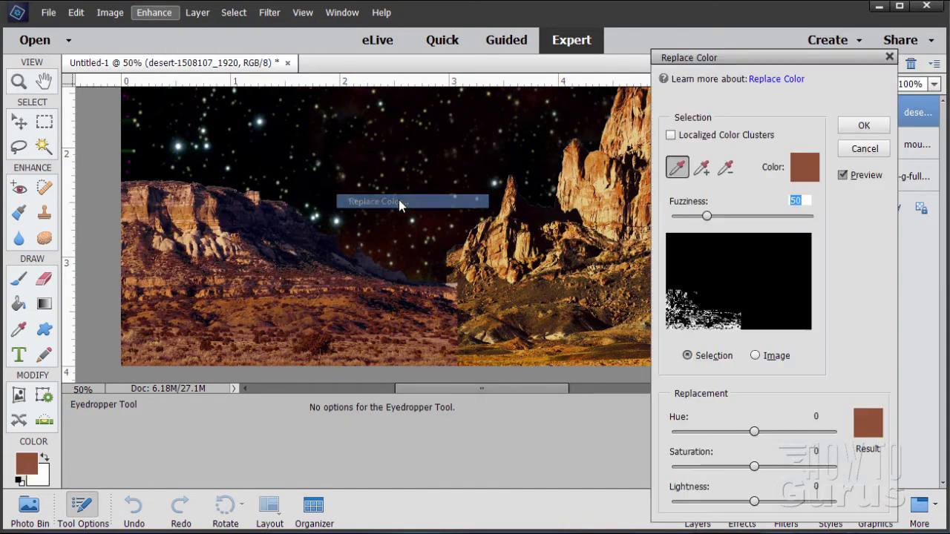
{"action": "left_click", "coordinate": [368, 297]}
{"action": "left_click", "coordinate": [364, 276]}
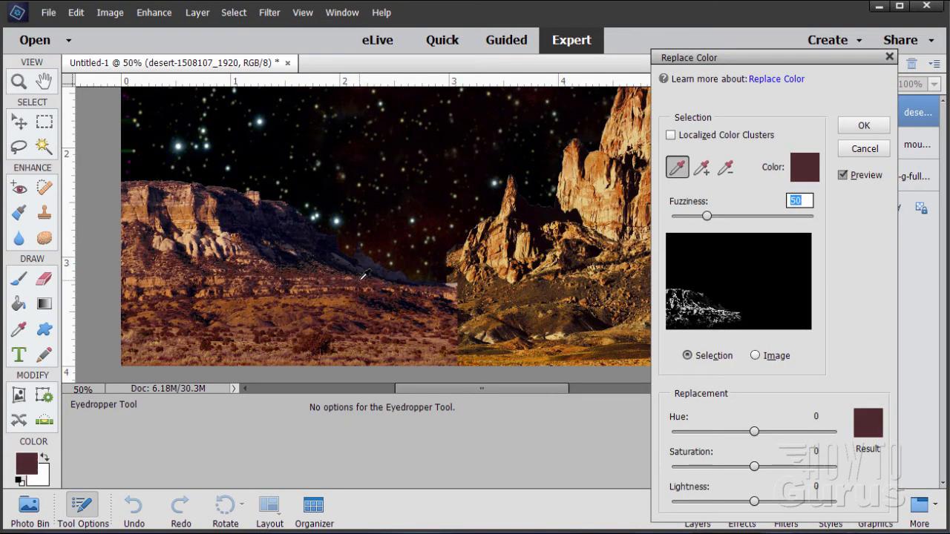
{"action": "left_click", "coordinate": [357, 276]}
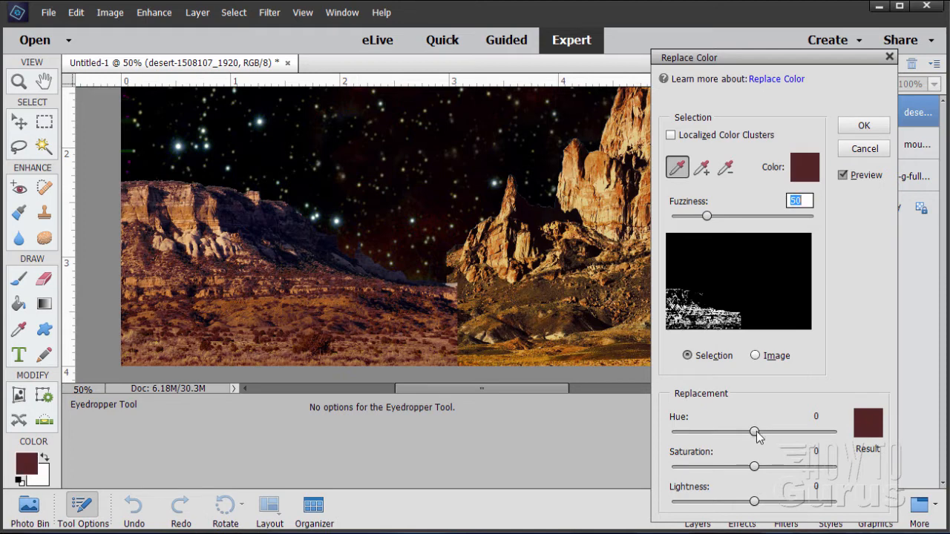
{"action": "mouse_move", "coordinate": [755, 432]}
{"action": "left_mouse_down"}
{"action": "mouse_move", "coordinate": [744, 429]}
{"action": "mouse_move", "coordinate": [789, 432]}
{"action": "mouse_move", "coordinate": [746, 433]}
{"action": "mouse_move", "coordinate": [762, 435]}
{"action": "left_mouse_up"}
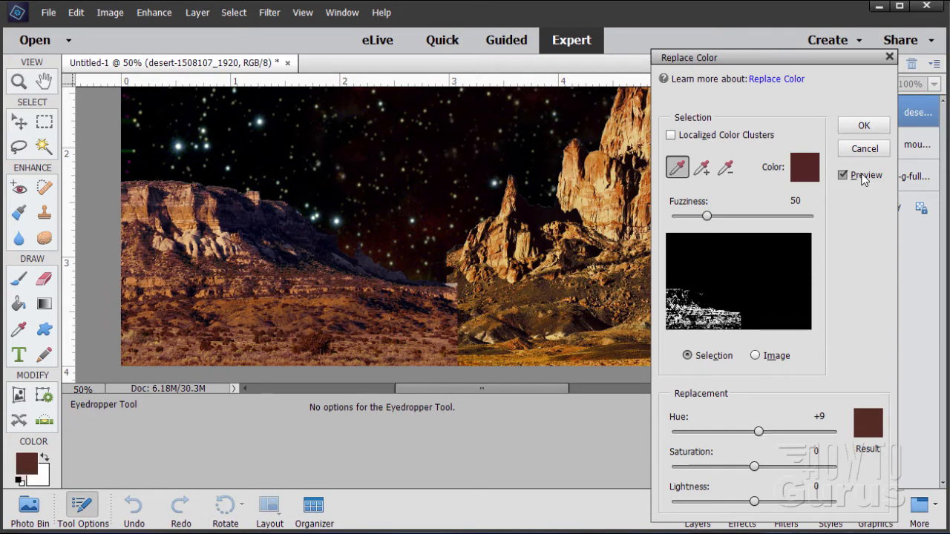
{"action": "left_click", "coordinate": [861, 126]}
{"action": "key", "text": "z"}
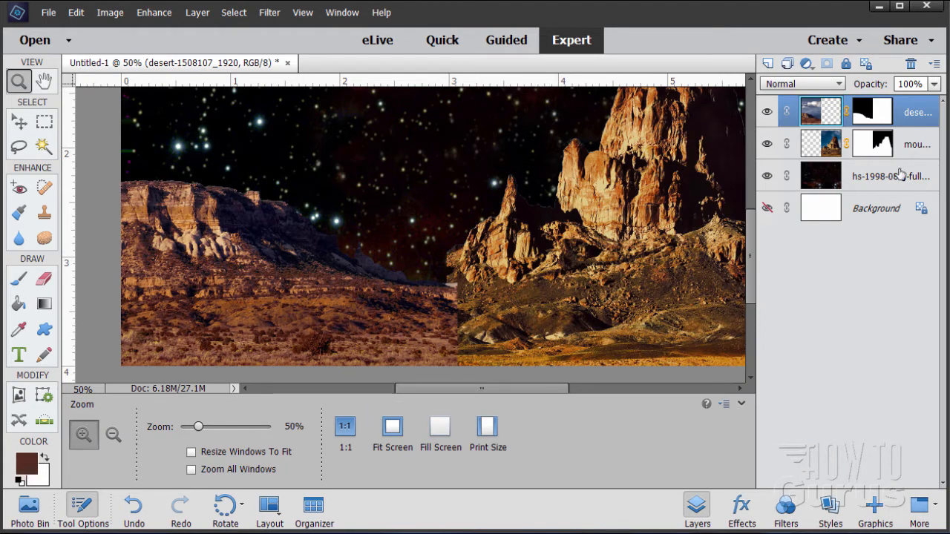
Select the mountain layer and apply Replace Color, sampling its foreground ground and setting Hue to -24.
{"action": "left_click", "coordinate": [827, 143]}
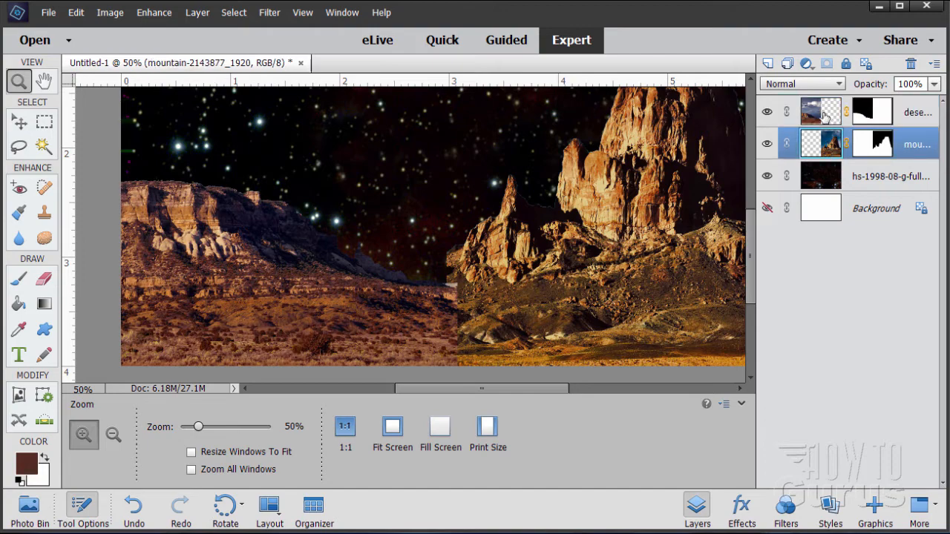
{"action": "left_click", "coordinate": [153, 12]}
{"action": "mouse_move", "coordinate": [194, 163]}
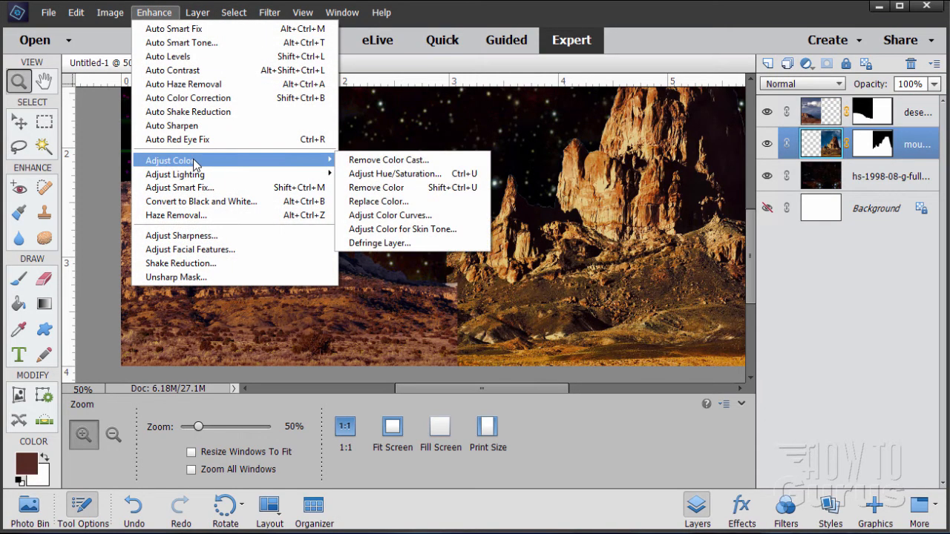
{"action": "left_click", "coordinate": [405, 200]}
{"action": "left_click", "coordinate": [550, 288]}
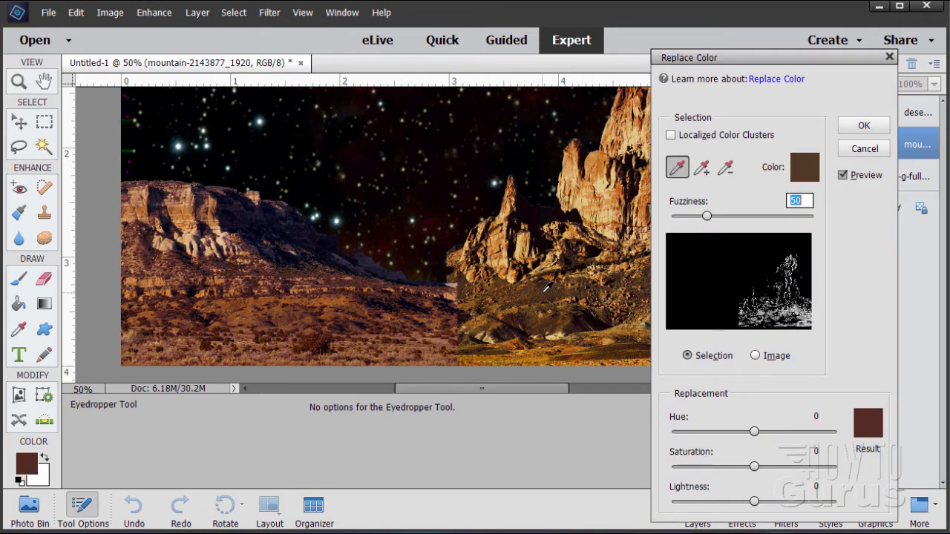
{"action": "left_click", "coordinate": [543, 288]}
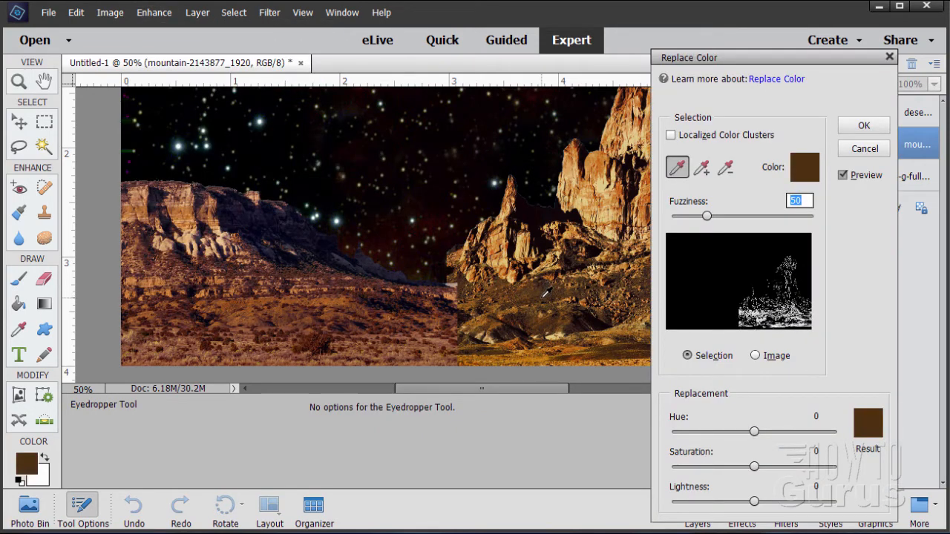
{"action": "left_click", "coordinate": [546, 293]}
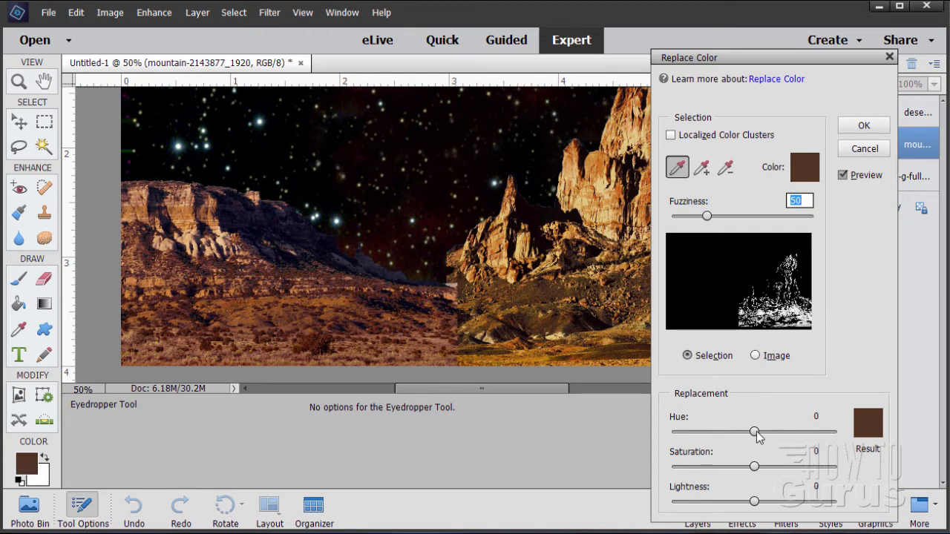
{"action": "mouse_move", "coordinate": [754, 432]}
{"action": "left_mouse_down"}
{"action": "mouse_move", "coordinate": [741, 437]}
{"action": "mouse_move", "coordinate": [745, 426]}
{"action": "left_mouse_up"}
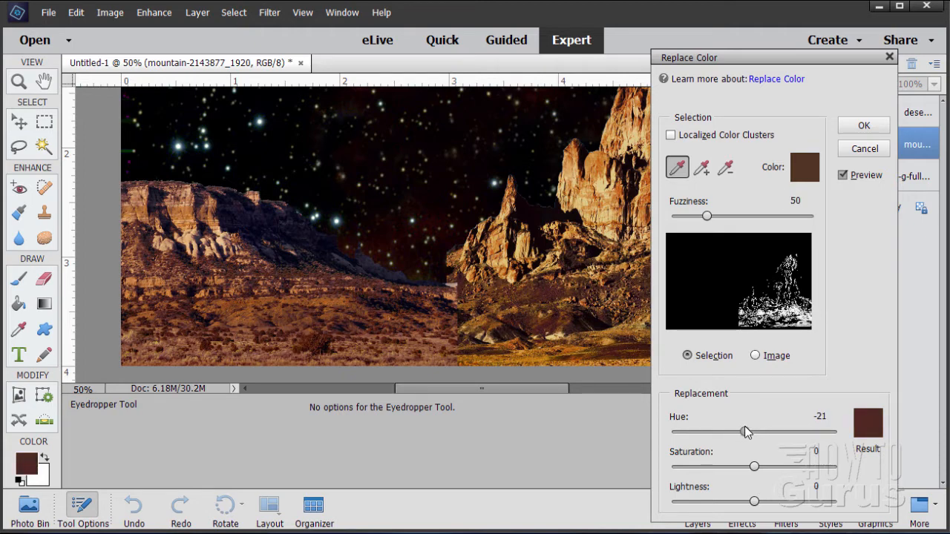
{"action": "left_click", "coordinate": [528, 291]}
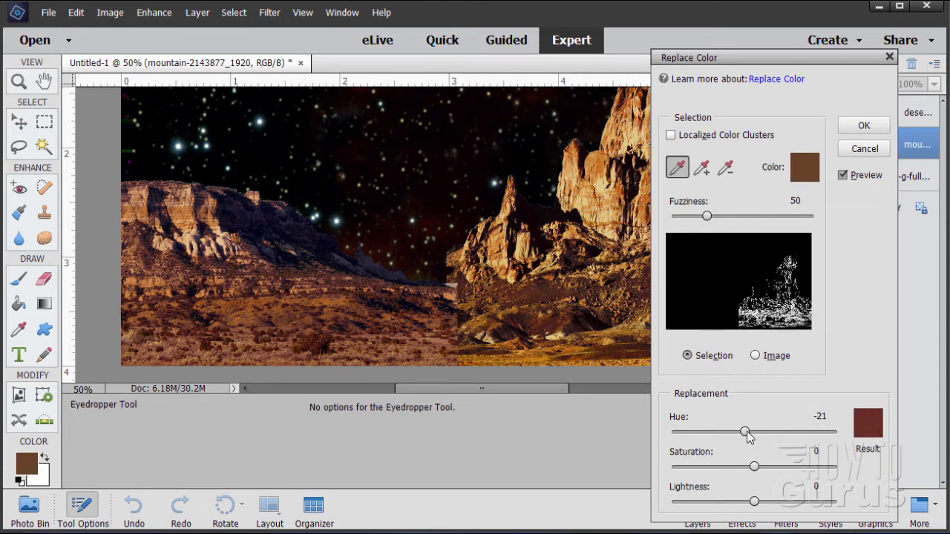
{"action": "left_click_drag", "start_coordinate": [747, 430], "coordinate": [743, 430]}
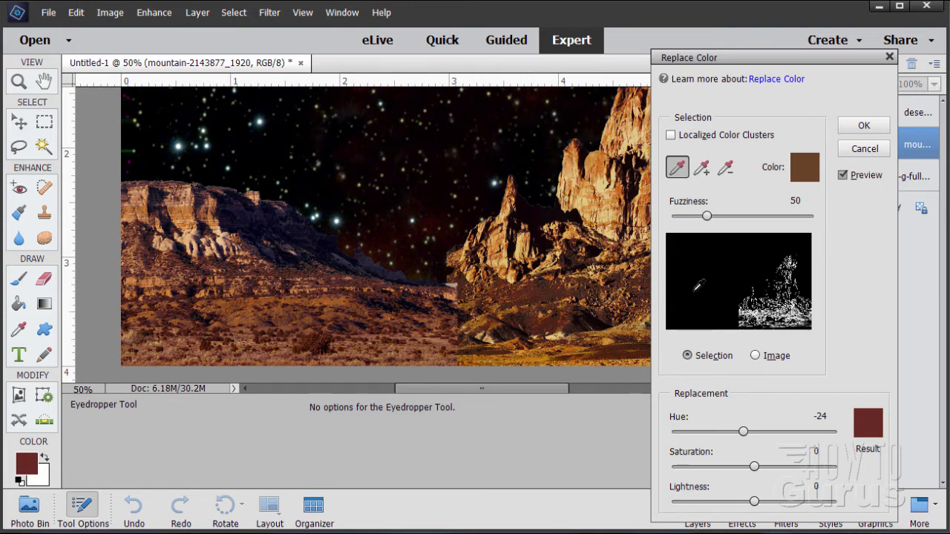
{"action": "left_click", "coordinate": [861, 132]}
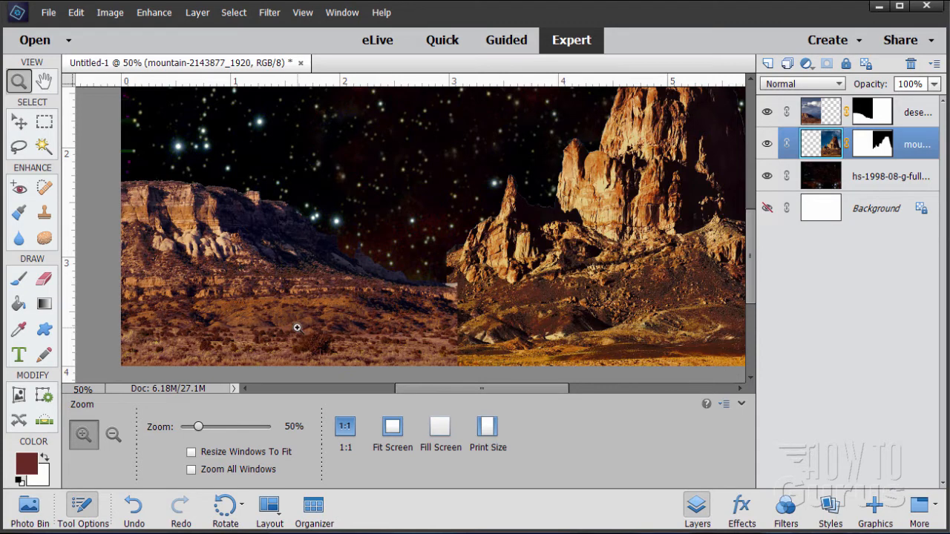
Add a Hue/Saturation adjustment layer above the desert layer, clipped to it as a clipping mask.
{"action": "left_click", "coordinate": [821, 119]}
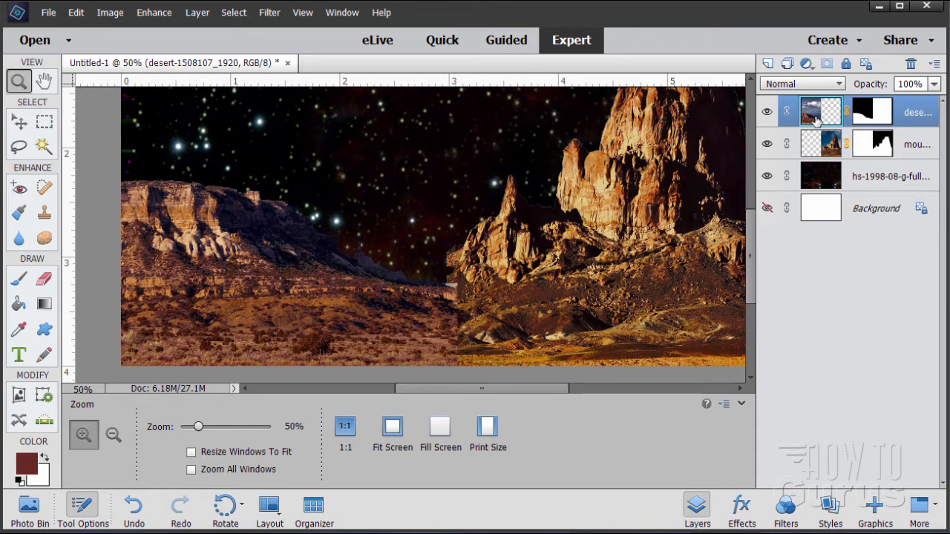
{"action": "left_click", "coordinate": [198, 13]}
{"action": "mouse_move", "coordinate": [239, 128]}
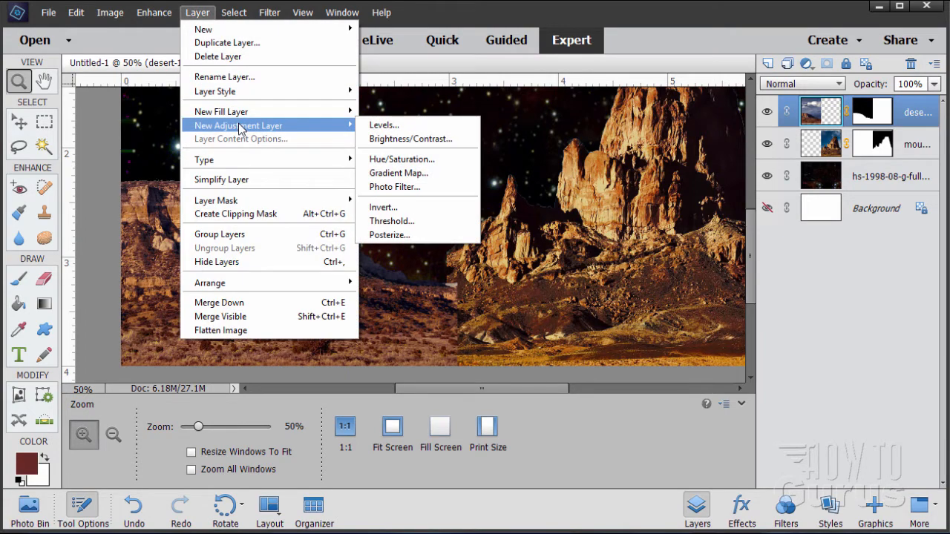
{"action": "left_click", "coordinate": [405, 160]}
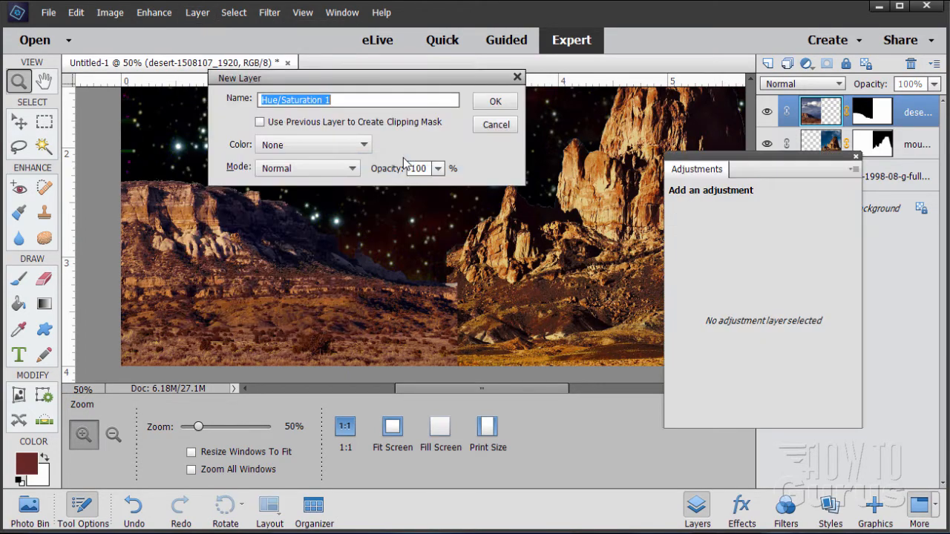
{"action": "left_click", "coordinate": [294, 123]}
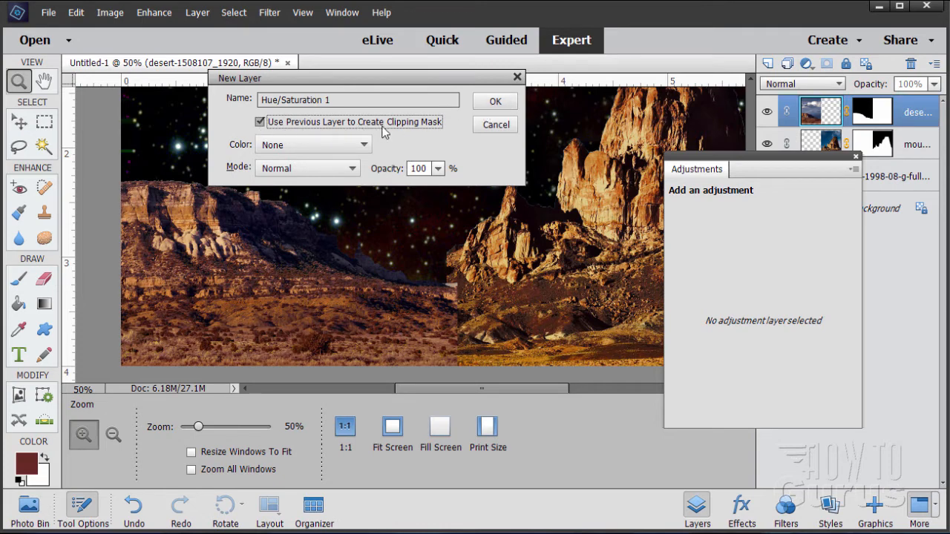
{"action": "left_click", "coordinate": [495, 101]}
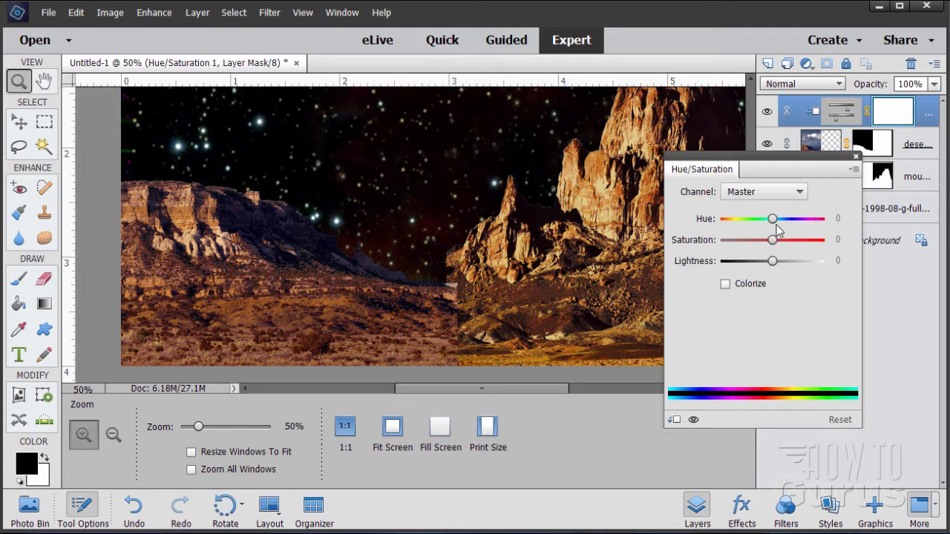
Set the Master Hue to +4, Saturation to +14 and Lightness to -6.
{"action": "left_click_drag", "start_coordinate": [775, 224], "coordinate": [781, 242]}
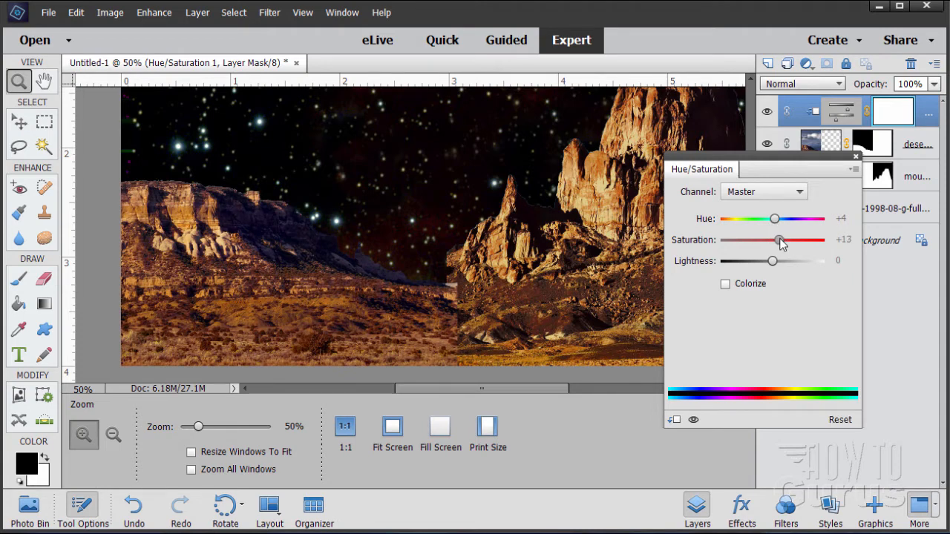
{"action": "left_click_drag", "start_coordinate": [777, 222], "coordinate": [776, 223]}
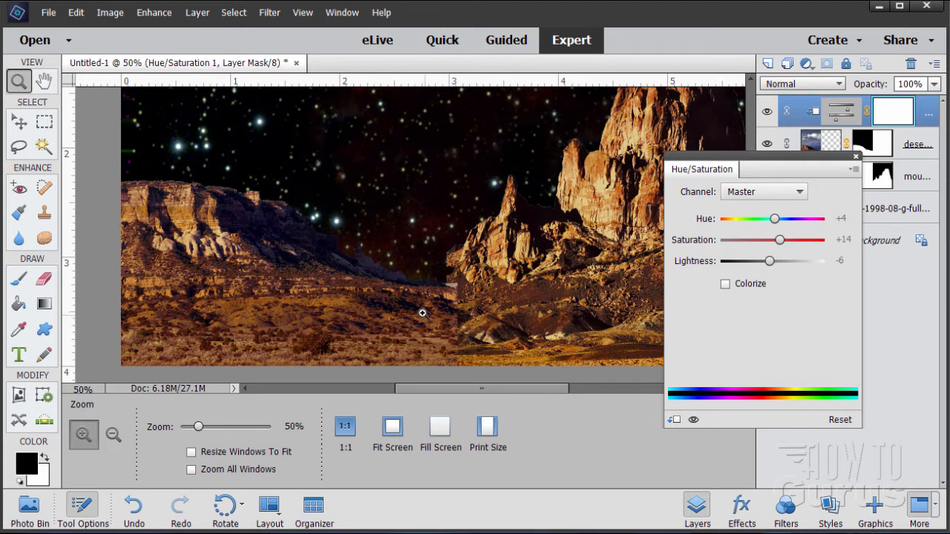
Switch the Hue/Saturation channel to Magentas and set its Hue to -3.
{"action": "left_click", "coordinate": [799, 193]}
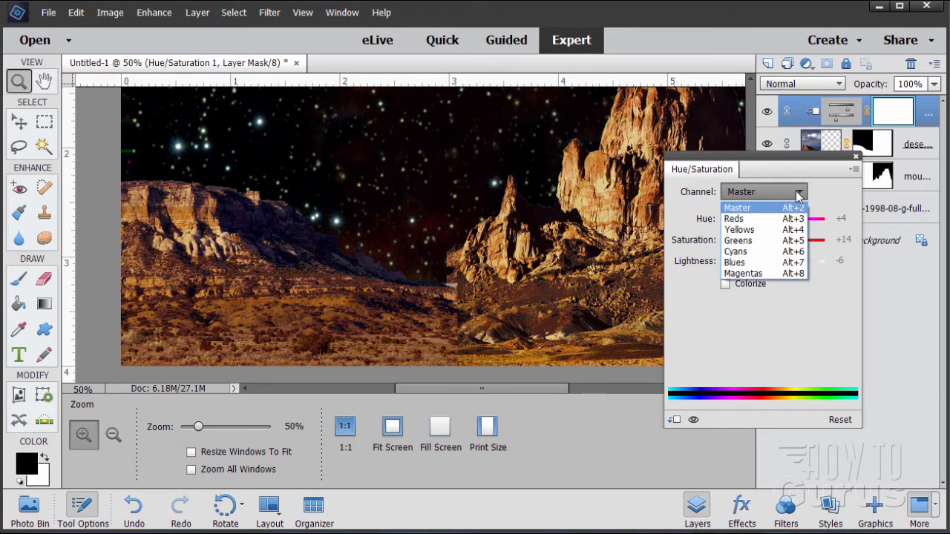
{"action": "left_click", "coordinate": [758, 273]}
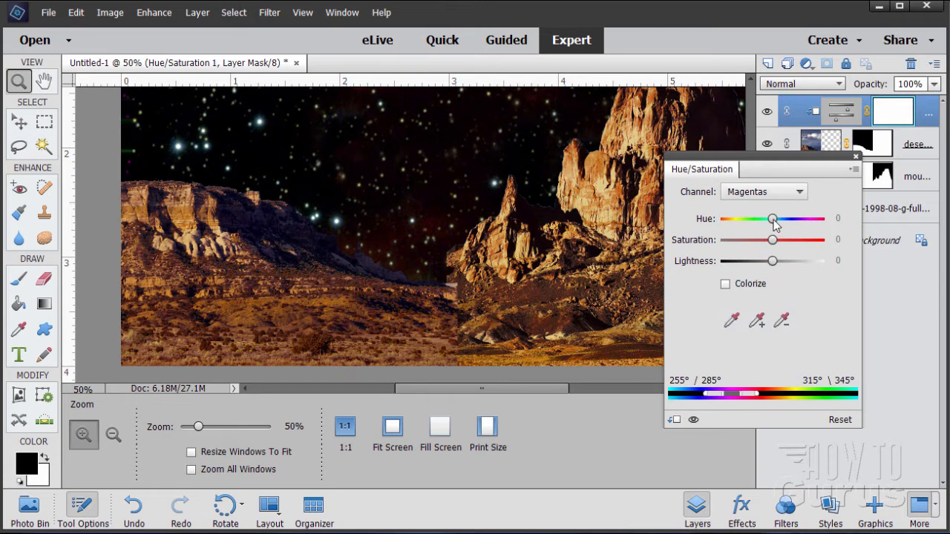
{"action": "mouse_move", "coordinate": [773, 221]}
{"action": "left_mouse_down"}
{"action": "mouse_move", "coordinate": [744, 227]}
{"action": "mouse_move", "coordinate": [785, 226]}
{"action": "mouse_move", "coordinate": [773, 227]}
{"action": "left_mouse_up"}
Switch to the Reds channel, nudge its Hue slightly, and close the adjustment panel.
{"action": "left_click", "coordinate": [793, 195]}
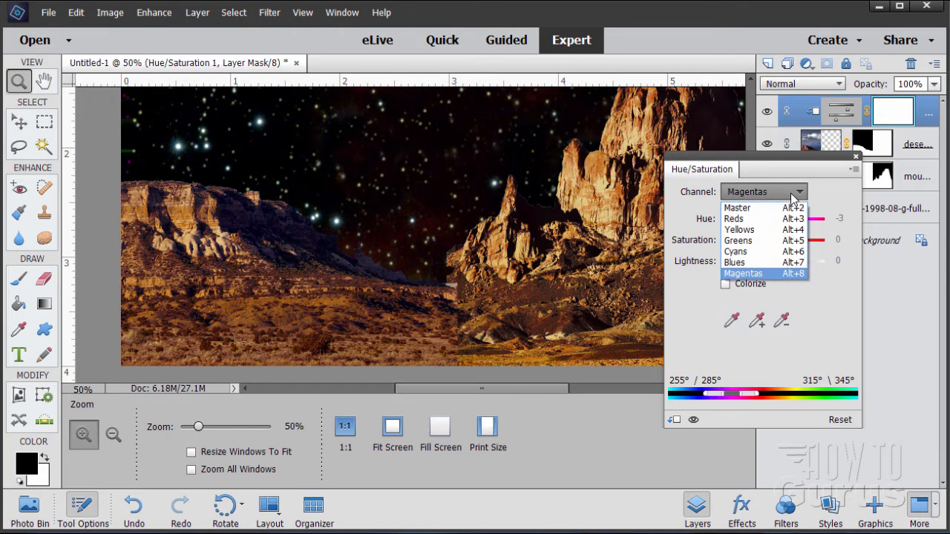
{"action": "left_click", "coordinate": [755, 219]}
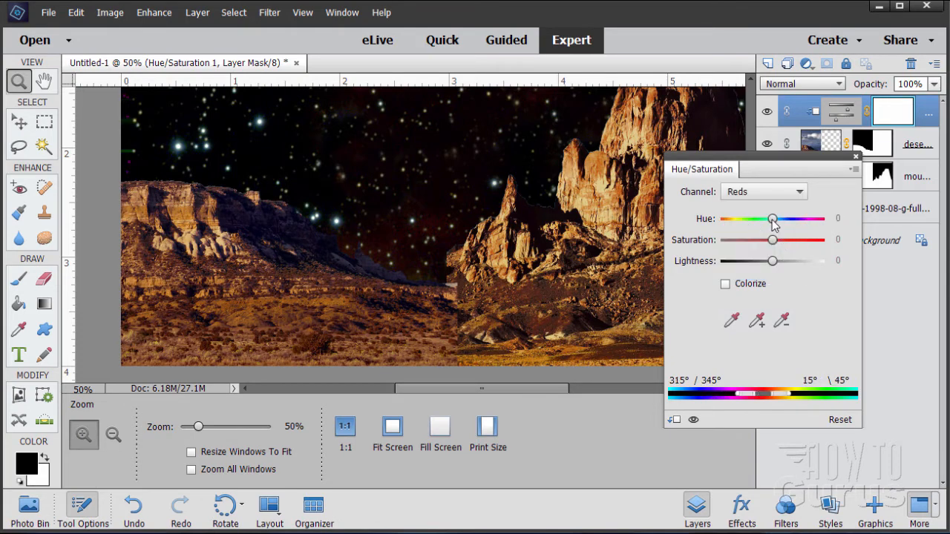
{"action": "mouse_move", "coordinate": [774, 226]}
{"action": "left_mouse_down"}
{"action": "mouse_move", "coordinate": [758, 225]}
{"action": "mouse_move", "coordinate": [775, 223]}
{"action": "left_mouse_up"}
{"action": "left_click", "coordinate": [857, 158]}
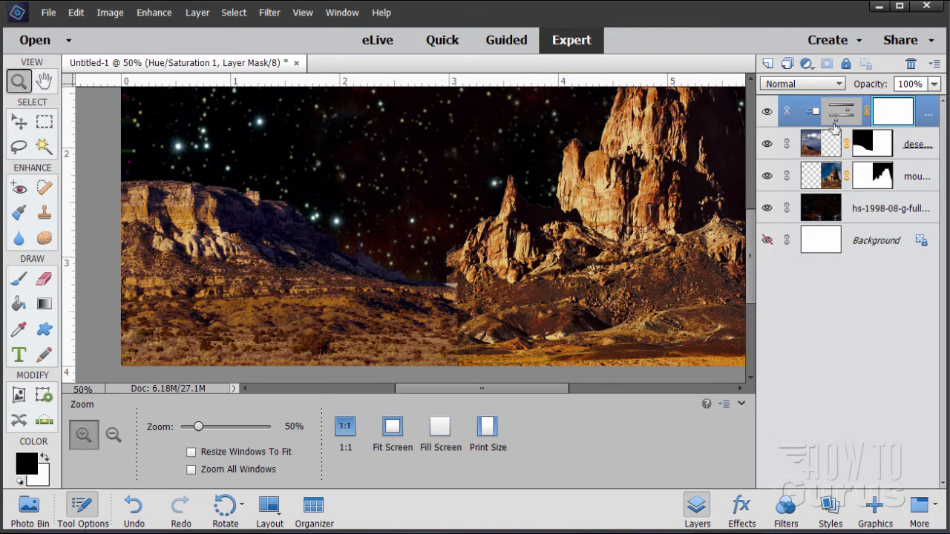
Add a Levels adjustment layer clipped to the previous layer as a clipping mask.
{"action": "left_click", "coordinate": [202, 14]}
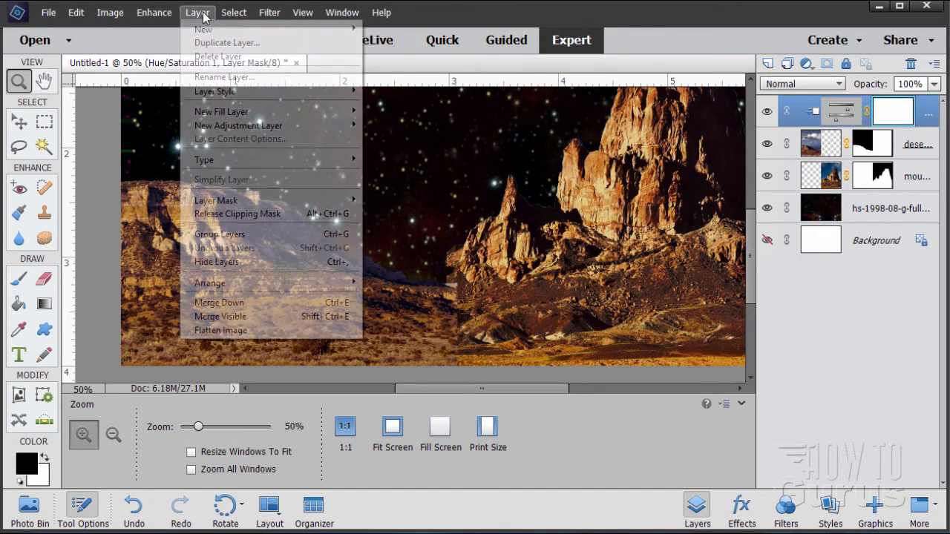
{"action": "mouse_move", "coordinate": [239, 128]}
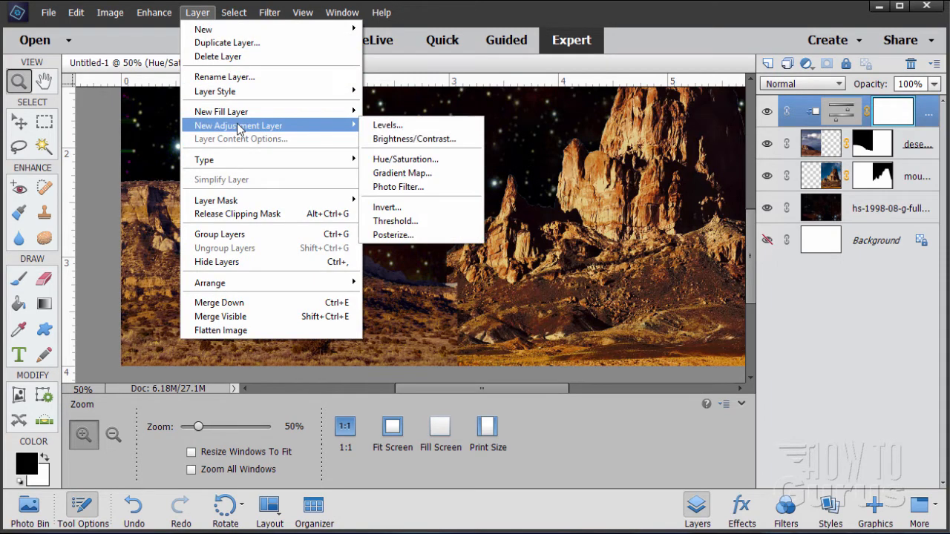
{"action": "left_click", "coordinate": [383, 126]}
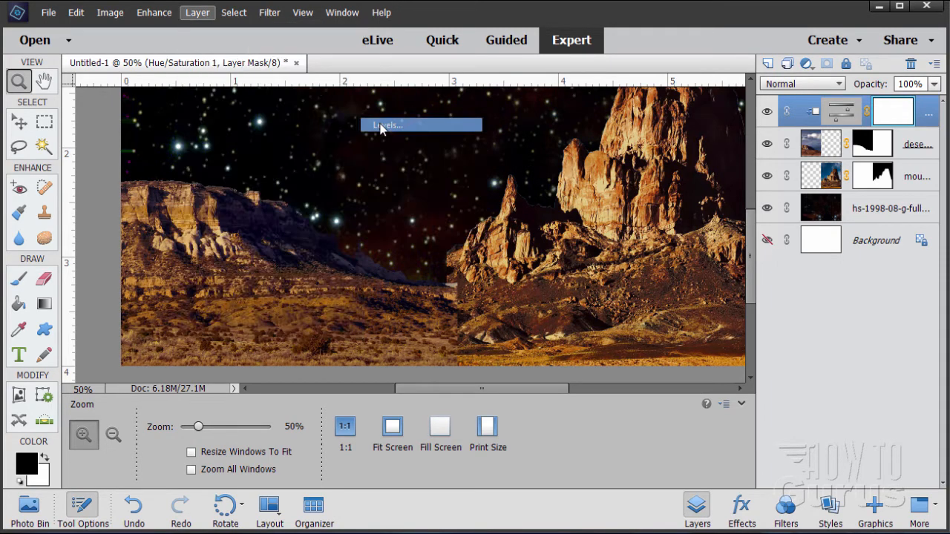
{"action": "left_click", "coordinate": [272, 125]}
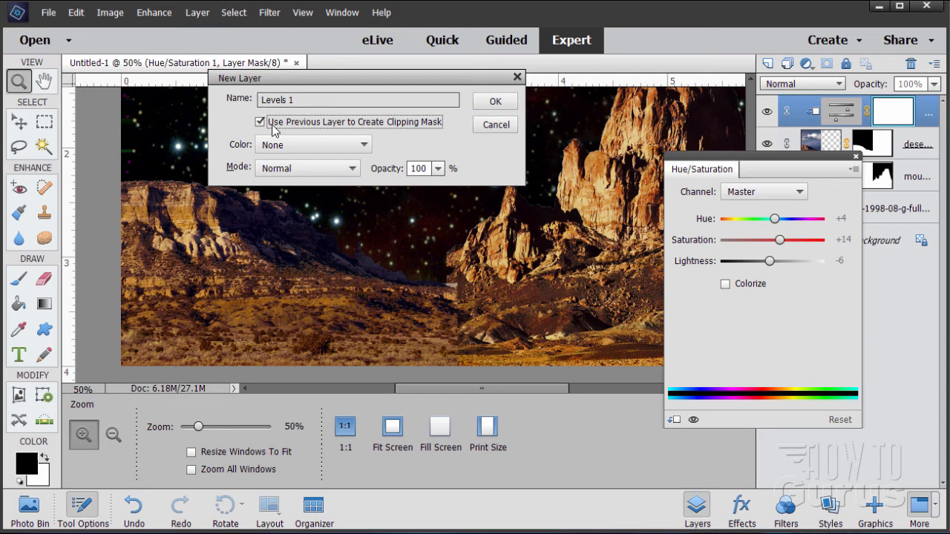
{"action": "left_click", "coordinate": [495, 101]}
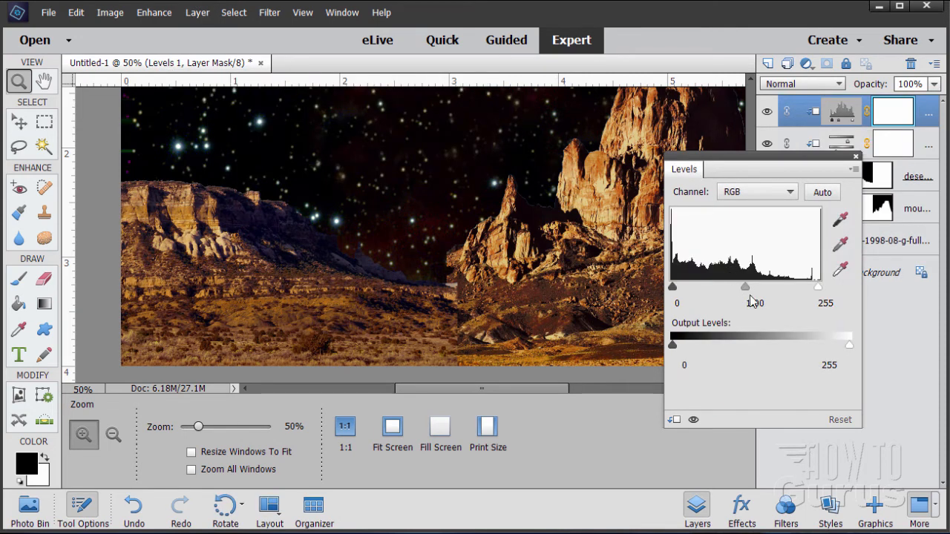
Set the Levels white input to 210 and close the panel.
{"action": "left_click_drag", "start_coordinate": [816, 286], "coordinate": [797, 287]}
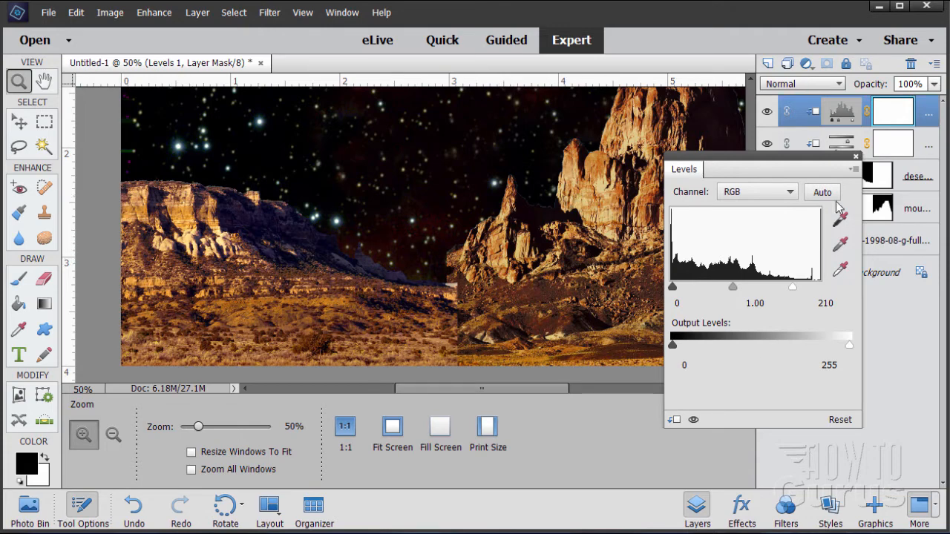
{"action": "left_click", "coordinate": [856, 158]}
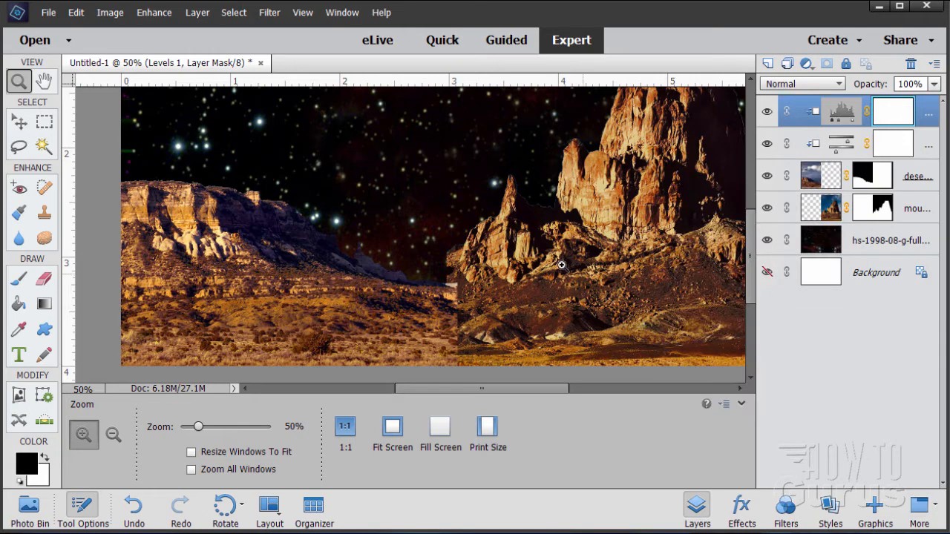
Select the mountain layer's mask and draw a polygonal lasso selection around the sky gap left of the mountain peak.
{"action": "left_click", "coordinate": [441, 286]}
{"action": "left_click", "coordinate": [440, 285]}
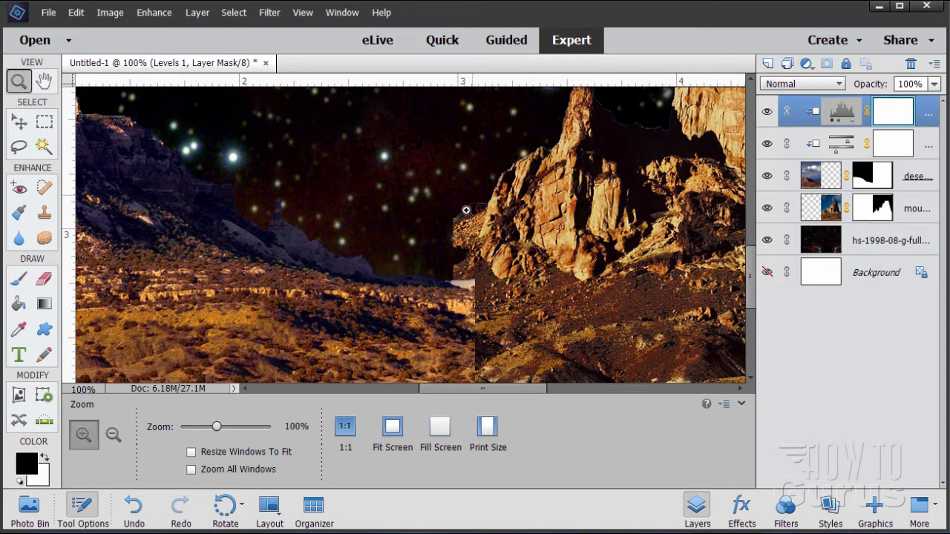
{"action": "left_click", "coordinate": [813, 213]}
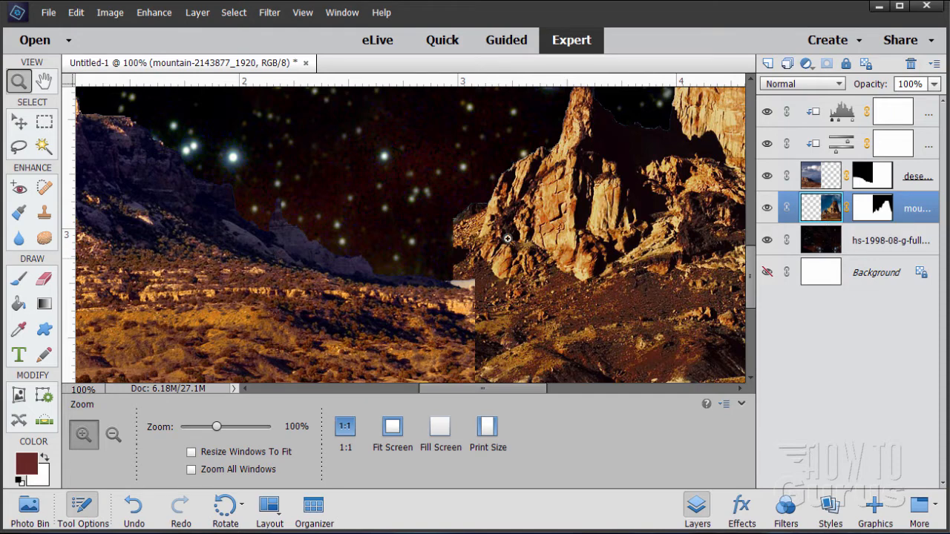
{"action": "left_click", "coordinate": [870, 217]}
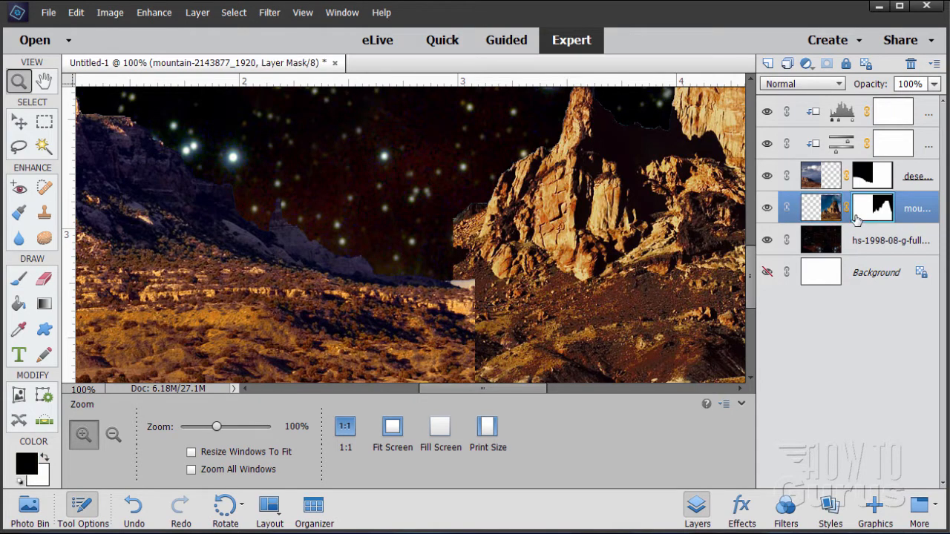
{"action": "left_click", "coordinate": [18, 146]}
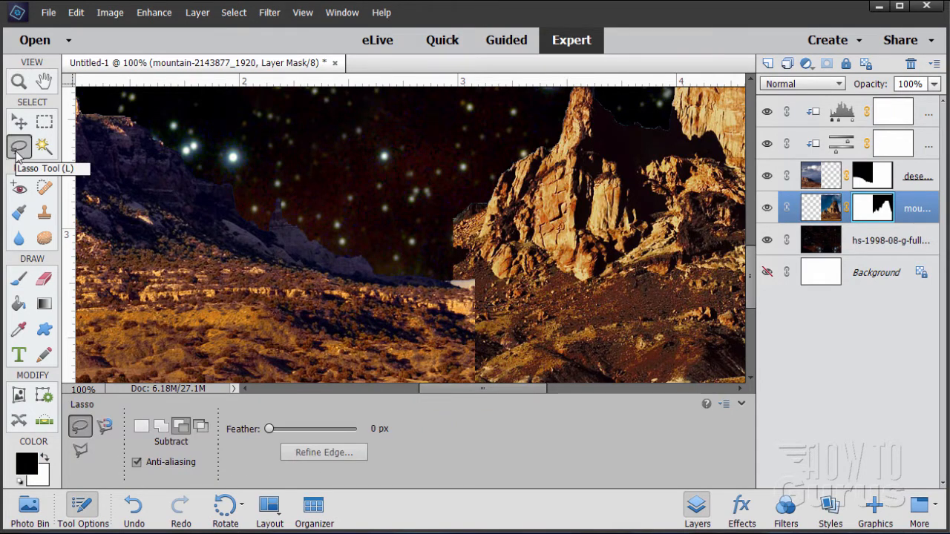
{"action": "left_click", "coordinate": [80, 451]}
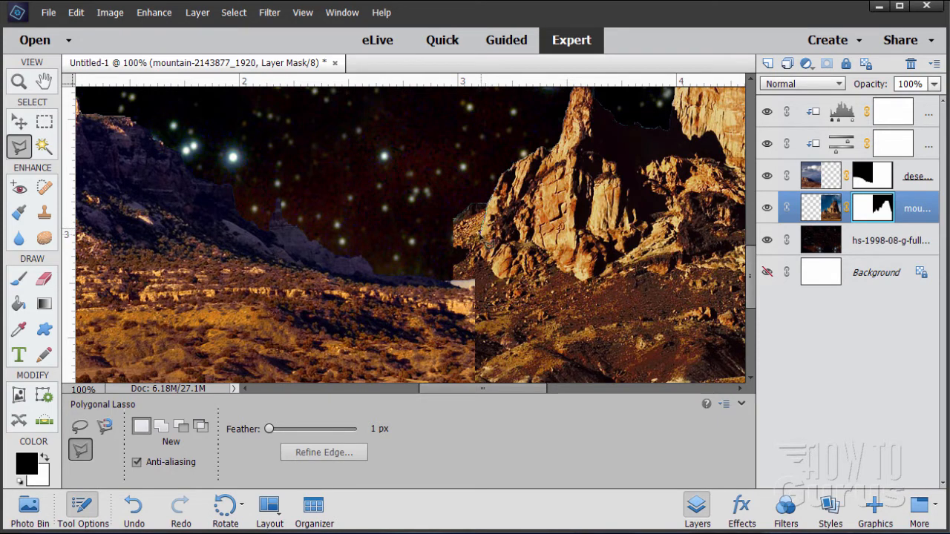
{"action": "left_click", "coordinate": [476, 240]}
{"action": "left_click", "coordinate": [391, 254]}
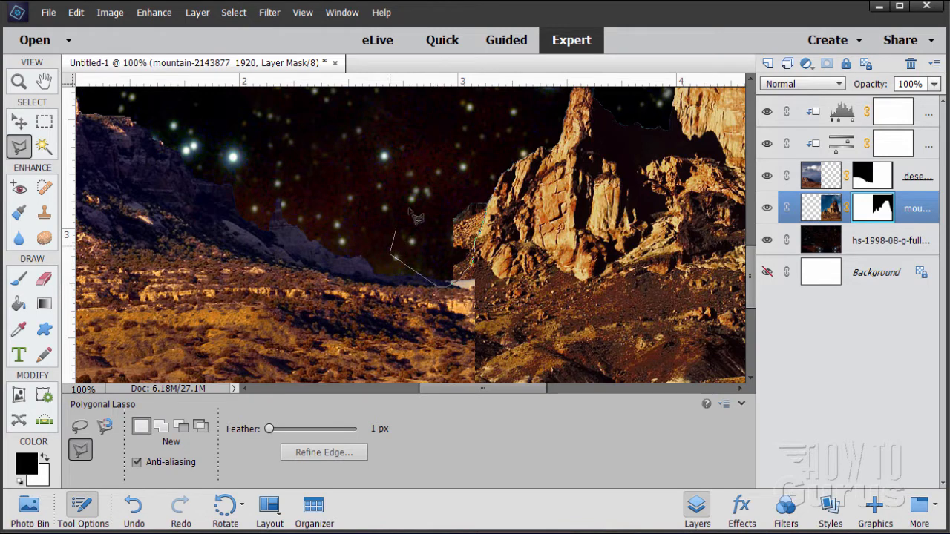
{"action": "left_click", "coordinate": [412, 182]}
{"action": "left_click", "coordinate": [467, 158]}
{"action": "left_click", "coordinate": [484, 159]}
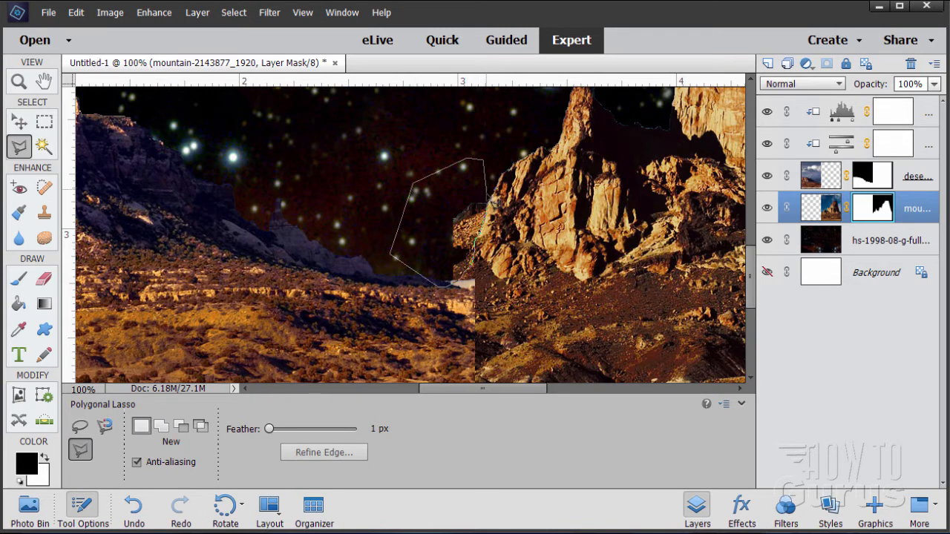
{"action": "left_click", "coordinate": [487, 207]}
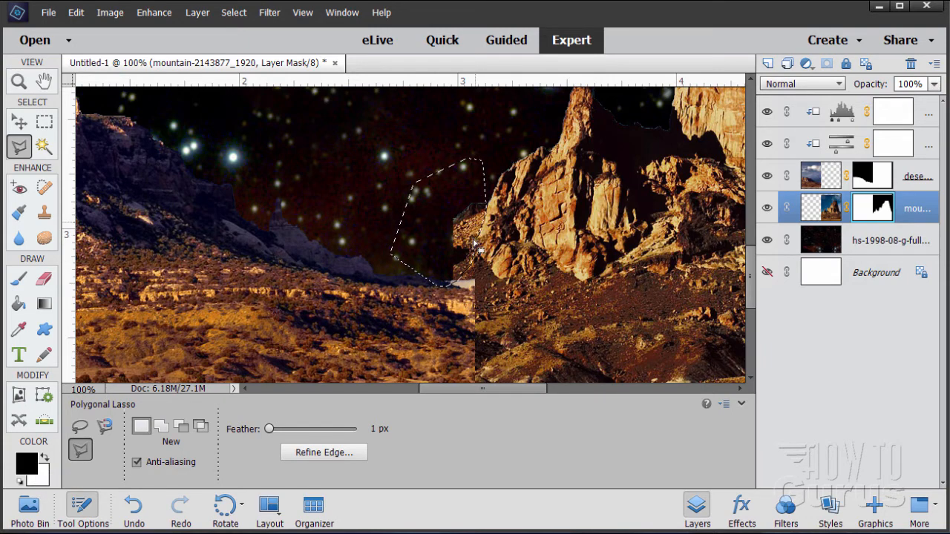
Switch to the Brush at 26 px and remove the current selection.
{"action": "left_click", "coordinate": [22, 279]}
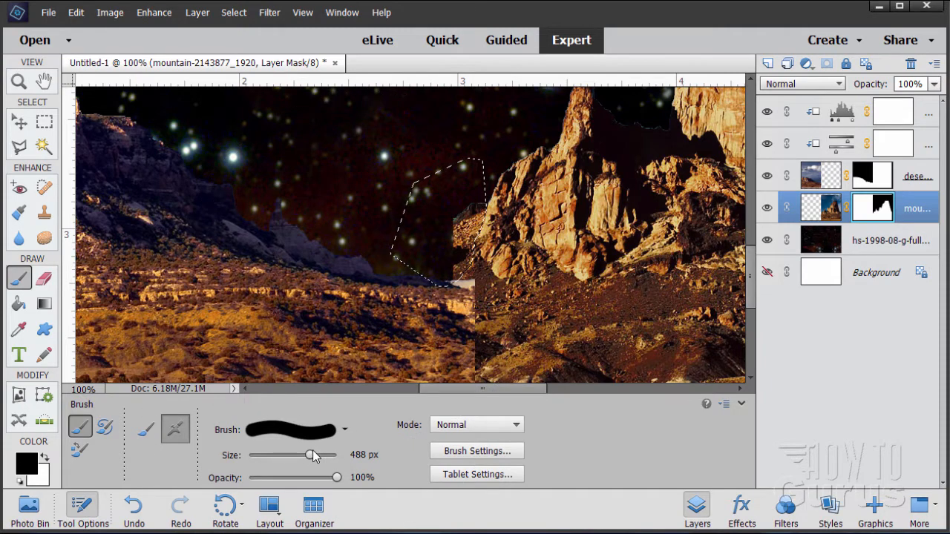
{"action": "left_click_drag", "start_coordinate": [310, 455], "coordinate": [266, 459]}
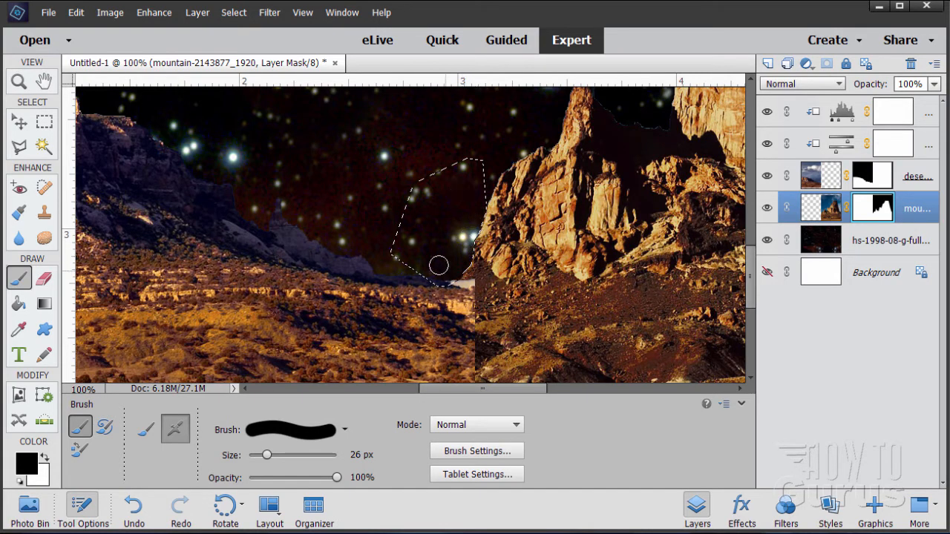
{"action": "left_click", "coordinate": [234, 12]}
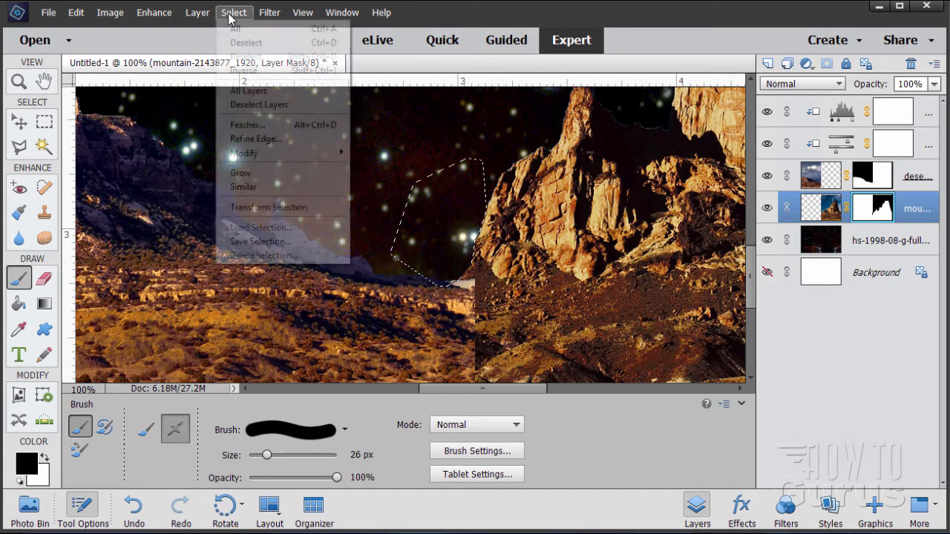
{"action": "left_click", "coordinate": [249, 42]}
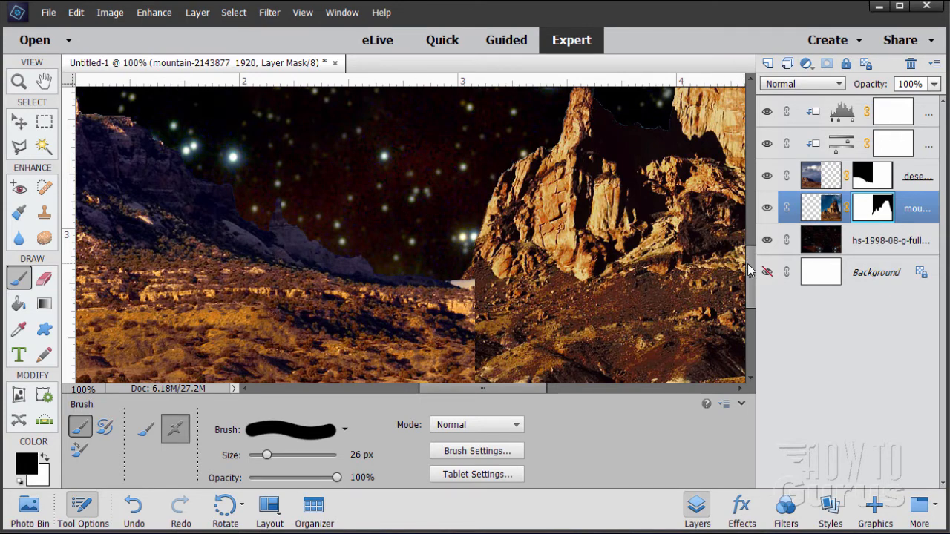
On the desert layer, clone-stamp ground texture with a 99 px Clone Stamp over the seam at the mountain's base.
{"action": "left_click_drag", "start_coordinate": [751, 269], "coordinate": [755, 286]}
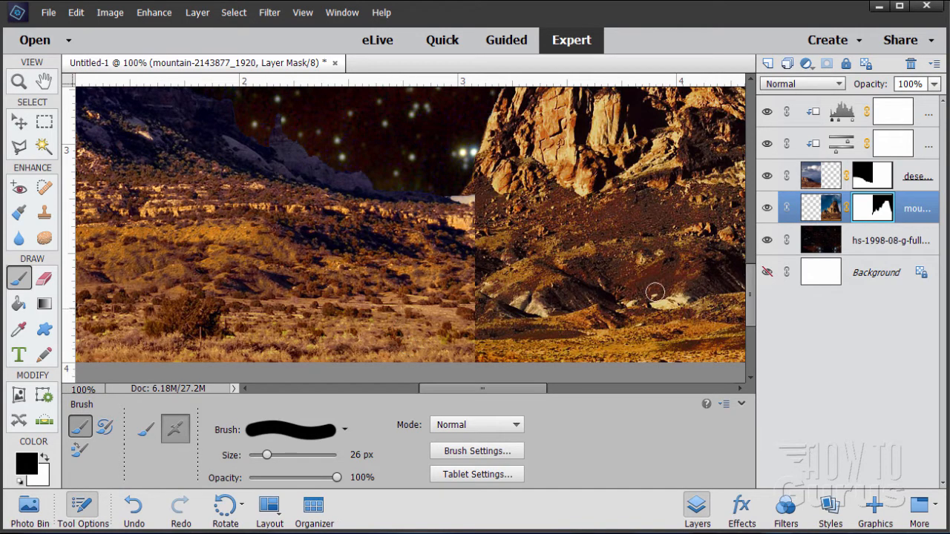
{"action": "left_click", "coordinate": [821, 182]}
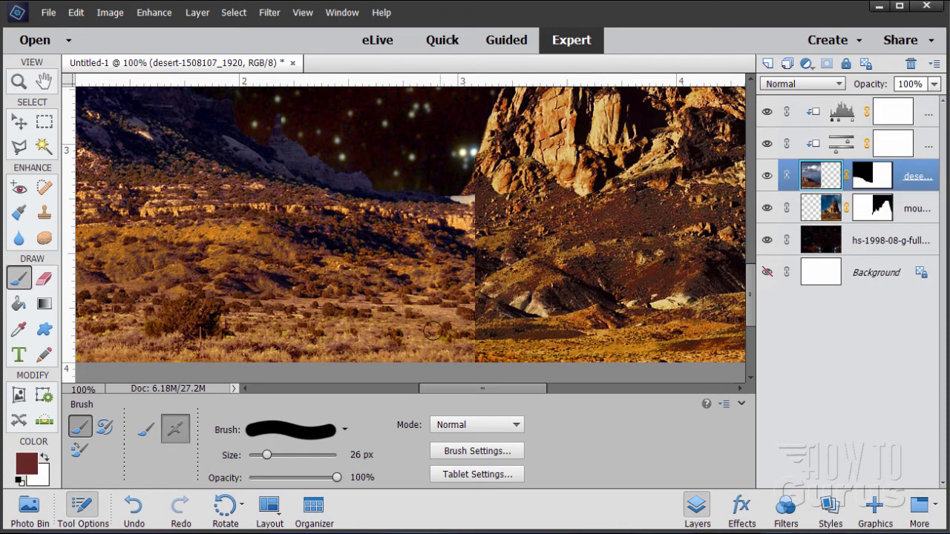
{"action": "left_click", "coordinate": [44, 214]}
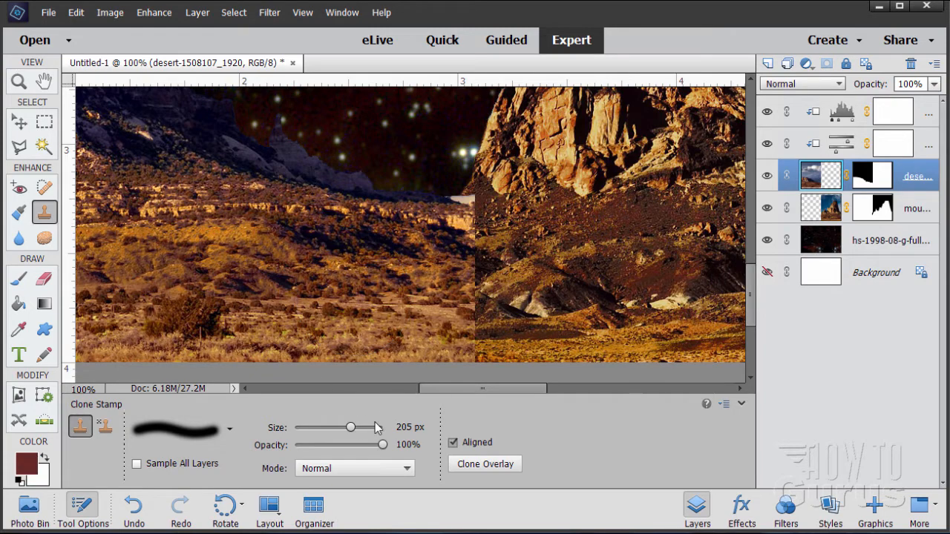
{"action": "left_click_drag", "start_coordinate": [351, 428], "coordinate": [346, 428]}
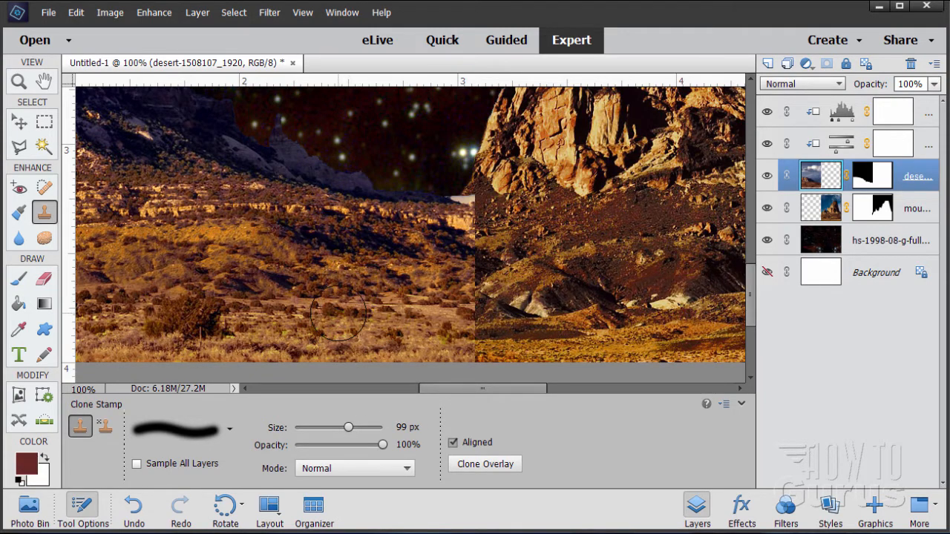
{"action": "key", "text": "alt"}
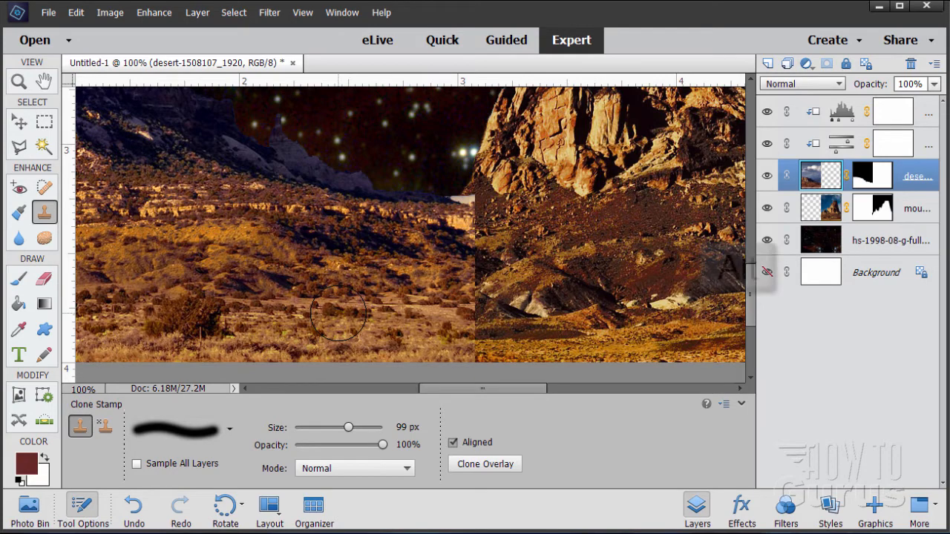
{"action": "left_click", "coordinate": [311, 324], "text": "alt"}
{"action": "mouse_move", "coordinate": [465, 328]}
{"action": "left_mouse_down"}
{"action": "mouse_move", "coordinate": [522, 331]}
{"action": "mouse_move", "coordinate": [478, 333]}
{"action": "mouse_move", "coordinate": [508, 337]}
{"action": "mouse_move", "coordinate": [598, 326]}
{"action": "mouse_move", "coordinate": [530, 331]}
{"action": "left_mouse_up"}
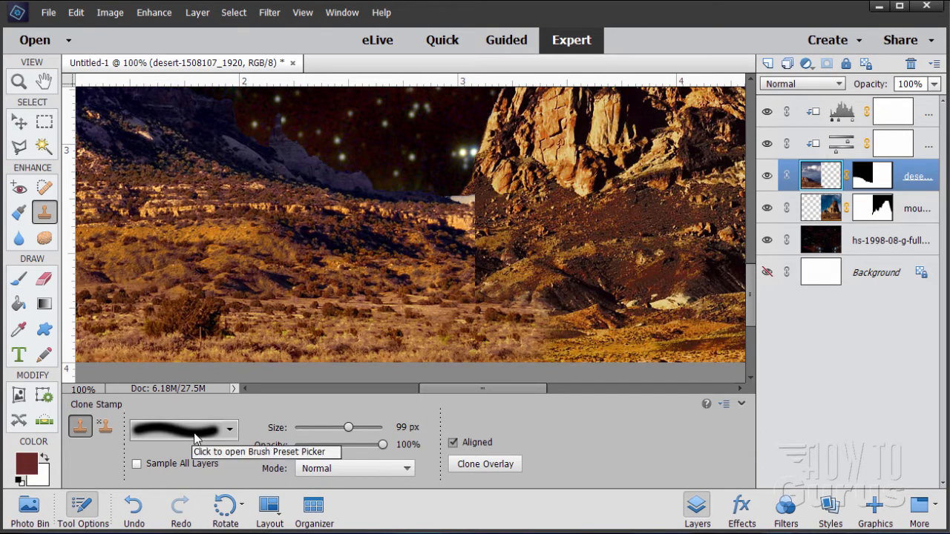
Resample the desert ground and clone more texture over the lower part of the seam.
{"action": "key", "text": "alt"}
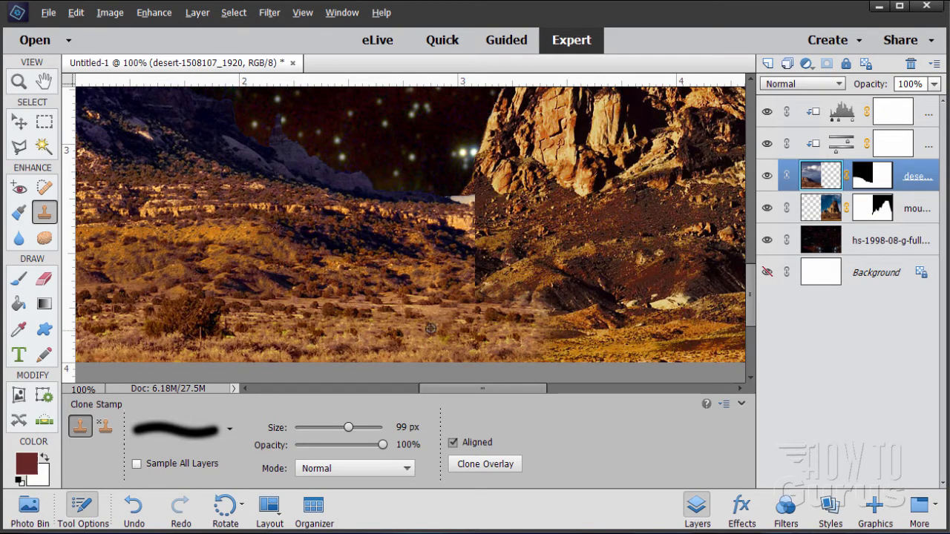
{"action": "key", "text": "alt"}
{"action": "left_click", "coordinate": [510, 323]}
{"action": "left_click", "coordinate": [371, 345], "text": "alt"}
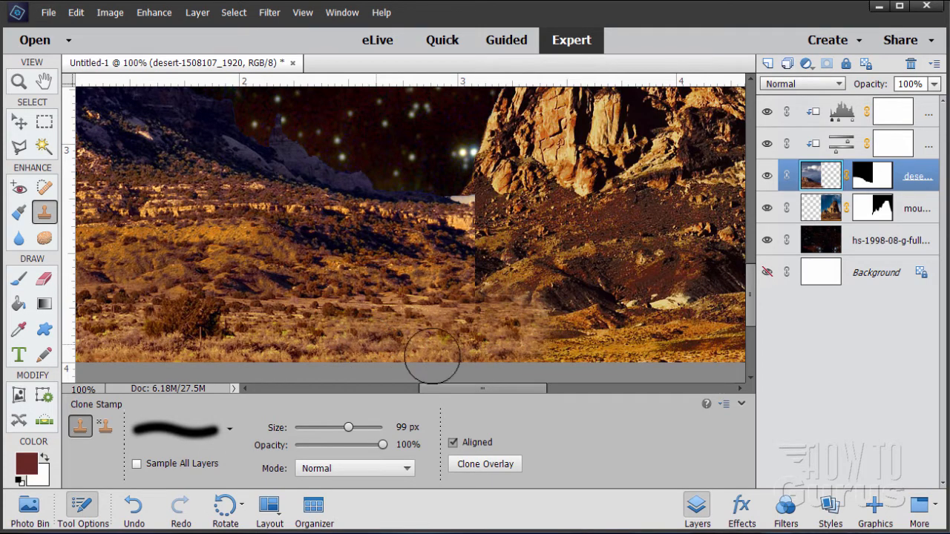
{"action": "left_click_drag", "start_coordinate": [530, 301], "coordinate": [497, 332]}
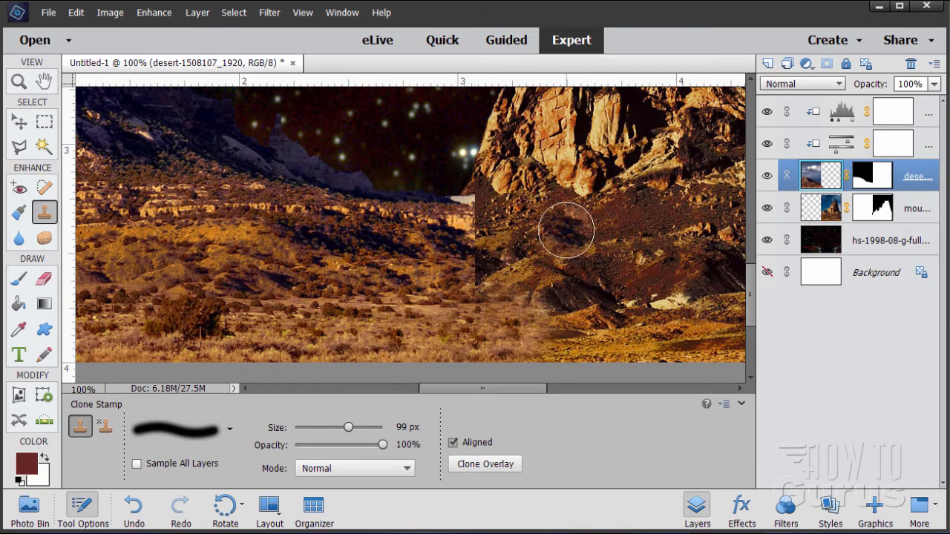
Sample texture from the mountain layer and clone it onto the desert layer across the seam.
{"action": "left_click", "coordinate": [829, 213]}
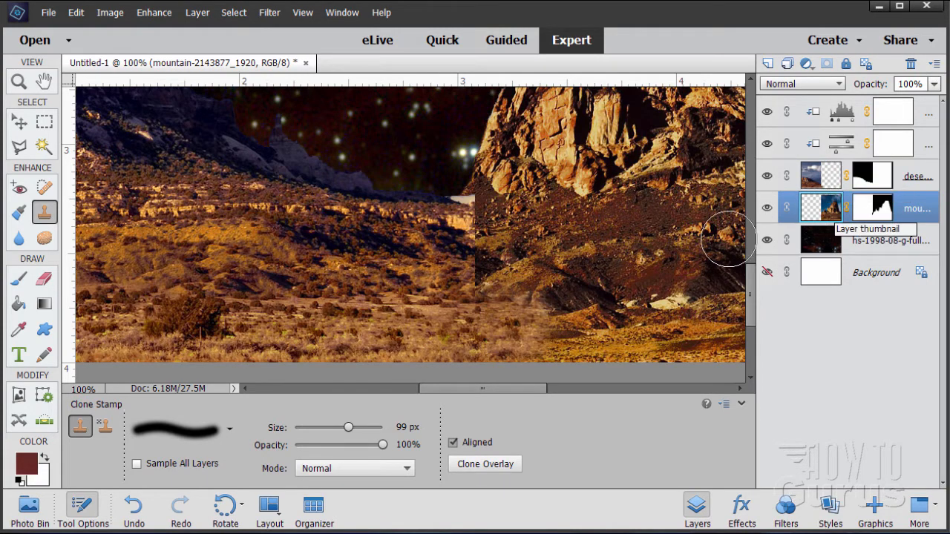
{"action": "left_click", "coordinate": [583, 230], "text": "alt"}
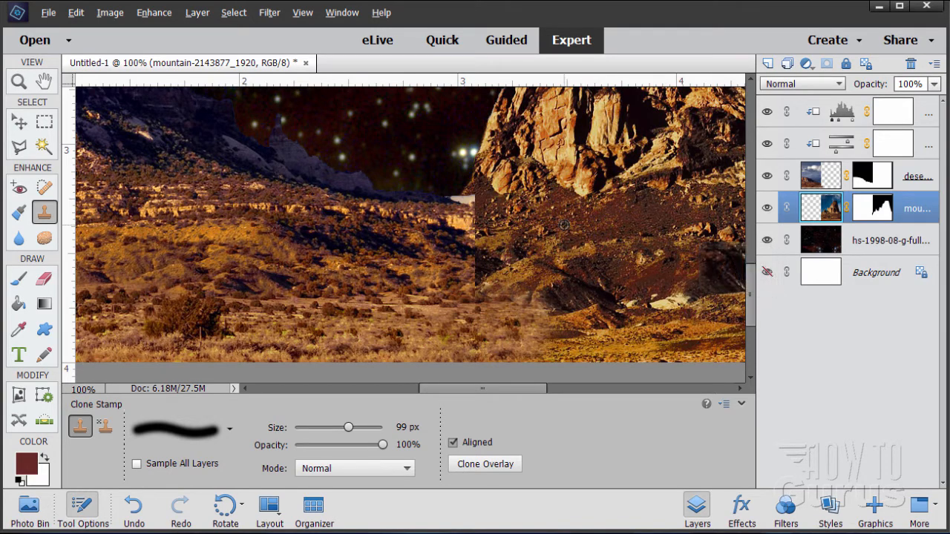
{"action": "left_click", "coordinate": [814, 180]}
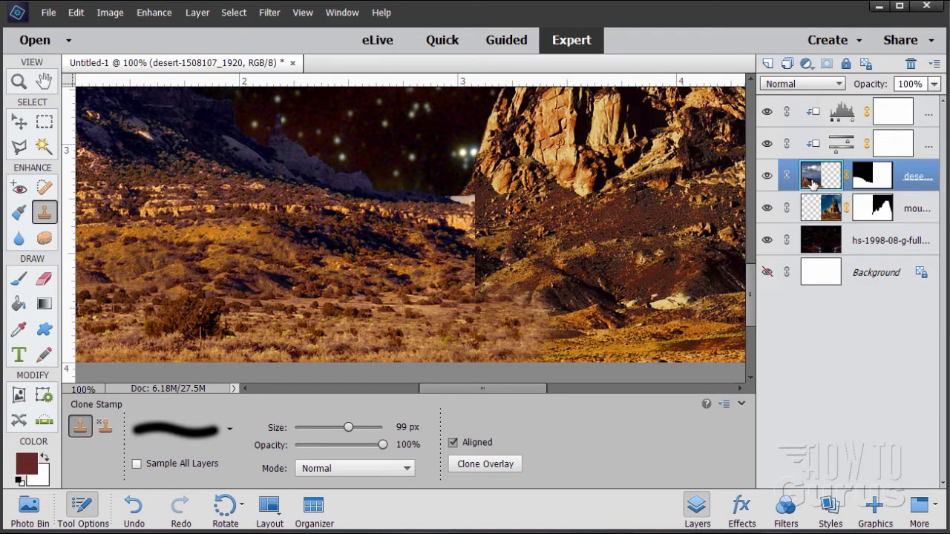
{"action": "mouse_move", "coordinate": [514, 254]}
{"action": "left_mouse_down"}
{"action": "mouse_move", "coordinate": [492, 250]}
{"action": "mouse_move", "coordinate": [450, 269]}
{"action": "mouse_move", "coordinate": [498, 245]}
{"action": "mouse_move", "coordinate": [581, 249]}
{"action": "mouse_move", "coordinate": [443, 275]}
{"action": "mouse_move", "coordinate": [594, 243]}
{"action": "mouse_move", "coordinate": [621, 239]}
{"action": "mouse_move", "coordinate": [643, 250]}
{"action": "left_mouse_up"}
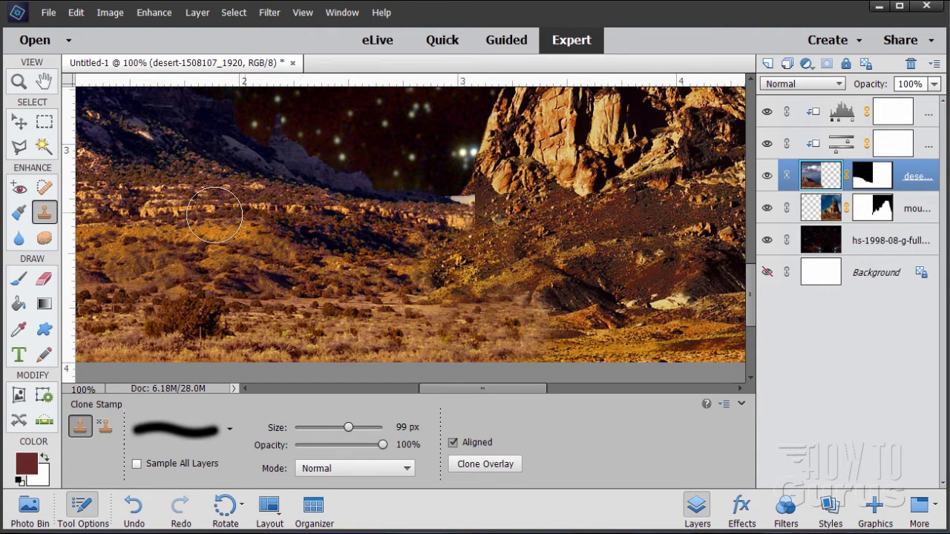
Resample desert ground texture and clone it along the seam at the mountain's base.
{"action": "left_click", "coordinate": [173, 206], "text": "alt"}
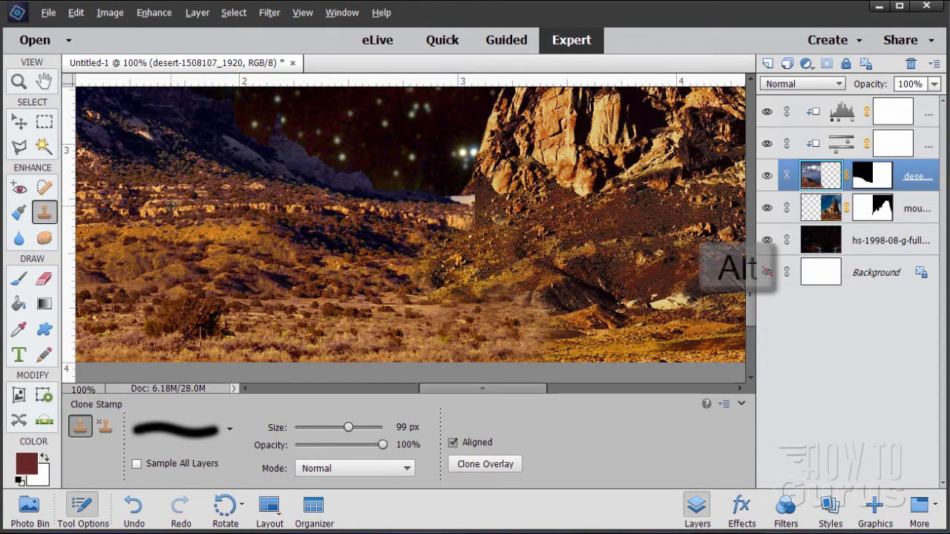
{"action": "left_click", "coordinate": [474, 217]}
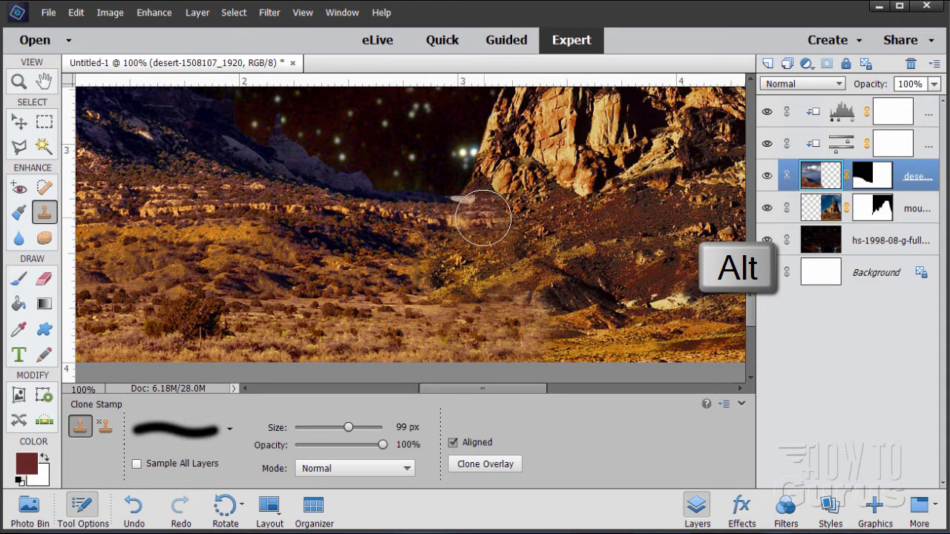
{"action": "left_click", "coordinate": [465, 216]}
{"action": "left_click_drag", "start_coordinate": [465, 215], "coordinate": [549, 212]}
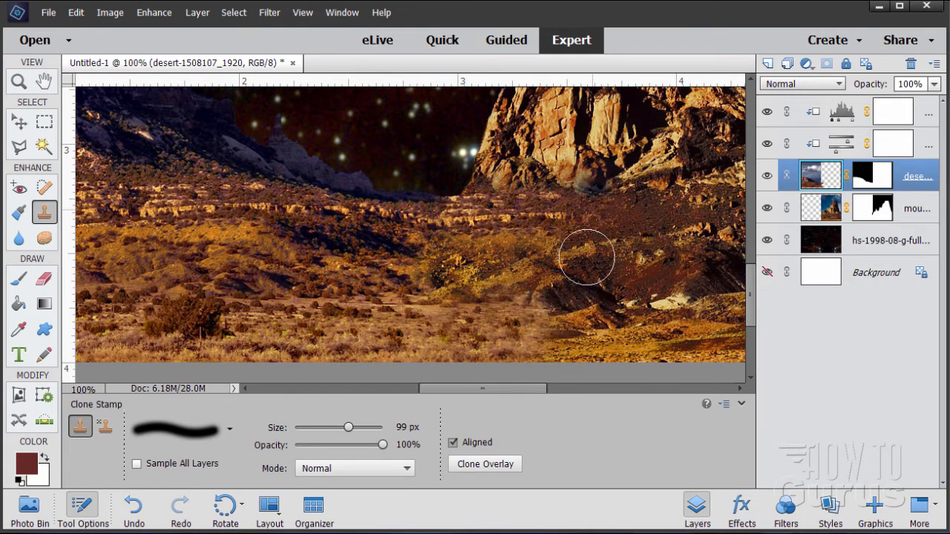
{"action": "mouse_move", "coordinate": [463, 260]}
{"action": "left_mouse_down"}
{"action": "mouse_move", "coordinate": [435, 288]}
{"action": "mouse_move", "coordinate": [508, 274]}
{"action": "mouse_move", "coordinate": [444, 282]}
{"action": "mouse_move", "coordinate": [469, 282]}
{"action": "left_mouse_up"}
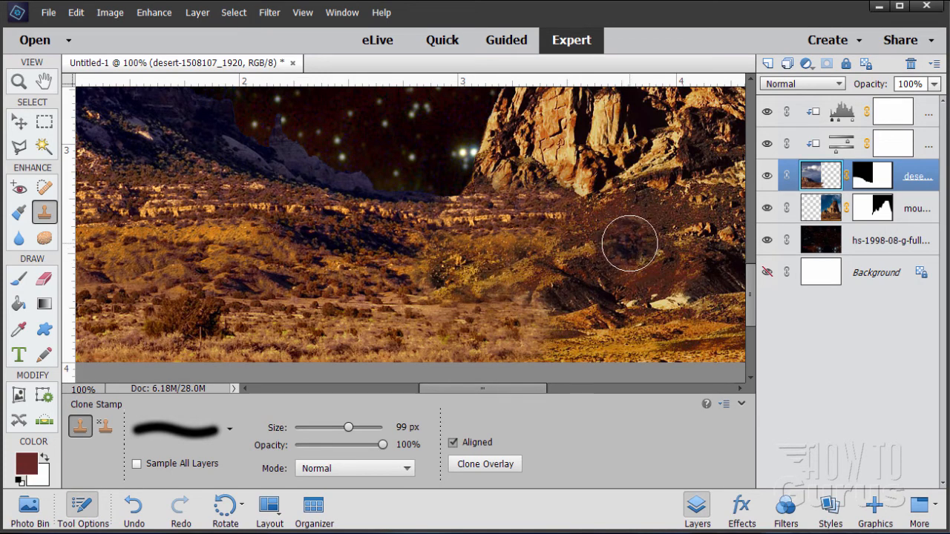
{"action": "mouse_move", "coordinate": [297, 254]}
{"action": "left_mouse_down"}
{"action": "mouse_move", "coordinate": [129, 259]}
{"action": "mouse_move", "coordinate": [164, 255]}
{"action": "left_mouse_up"}
{"action": "left_click", "coordinate": [163, 249], "text": "alt"}
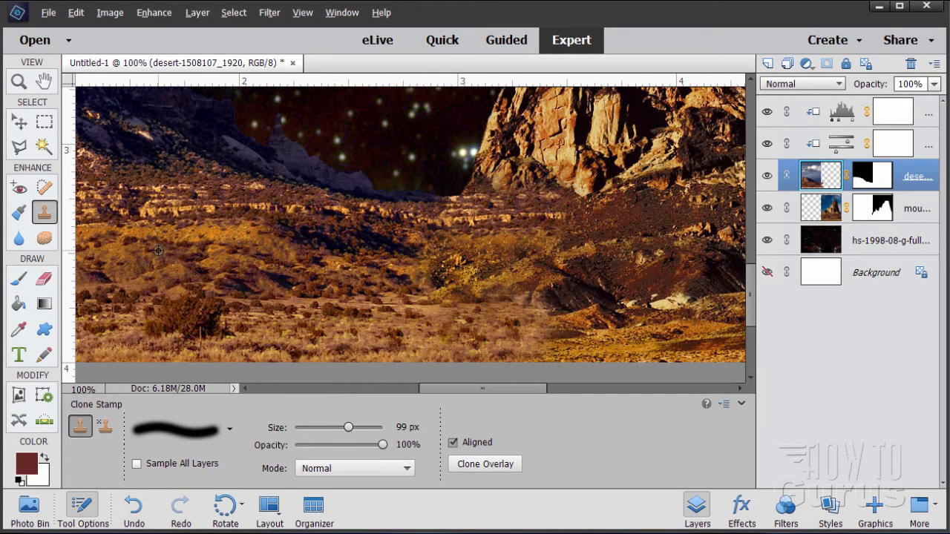
{"action": "mouse_move", "coordinate": [474, 271]}
{"action": "left_mouse_down"}
{"action": "mouse_move", "coordinate": [456, 273]}
{"action": "mouse_move", "coordinate": [508, 264]}
{"action": "mouse_move", "coordinate": [508, 277]}
{"action": "left_mouse_up"}
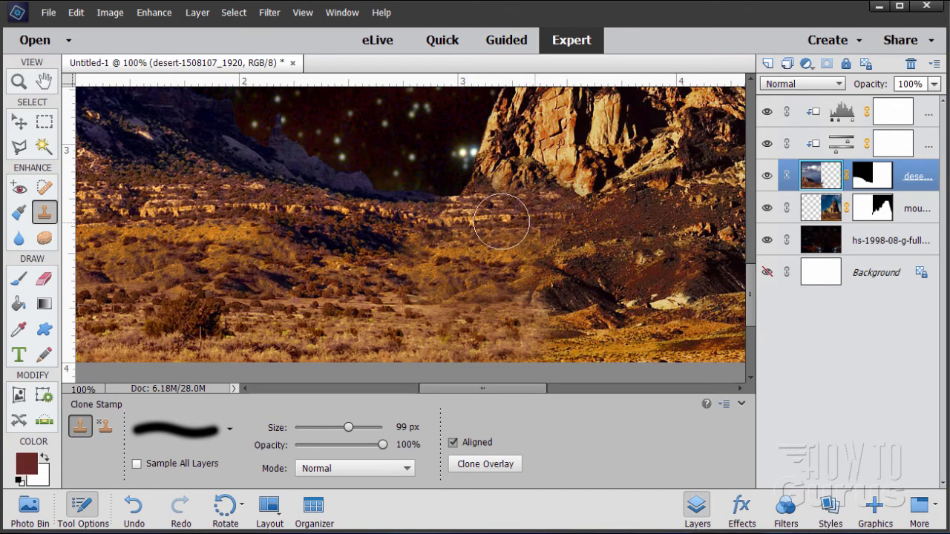
{"action": "mouse_move", "coordinate": [594, 213]}
{"action": "left_mouse_down"}
{"action": "mouse_move", "coordinate": [594, 272]}
{"action": "mouse_move", "coordinate": [570, 317]}
{"action": "mouse_move", "coordinate": [558, 388]}
{"action": "mouse_move", "coordinate": [586, 388]}
{"action": "left_mouse_up"}
{"action": "mouse_move", "coordinate": [377, 341]}
{"action": "left_mouse_down"}
{"action": "mouse_move", "coordinate": [452, 357]}
{"action": "mouse_move", "coordinate": [635, 349]}
{"action": "mouse_move", "coordinate": [477, 354]}
{"action": "mouse_move", "coordinate": [304, 326]}
{"action": "mouse_move", "coordinate": [505, 317]}
{"action": "left_mouse_up"}
{"action": "key", "text": "ctrl+z"}
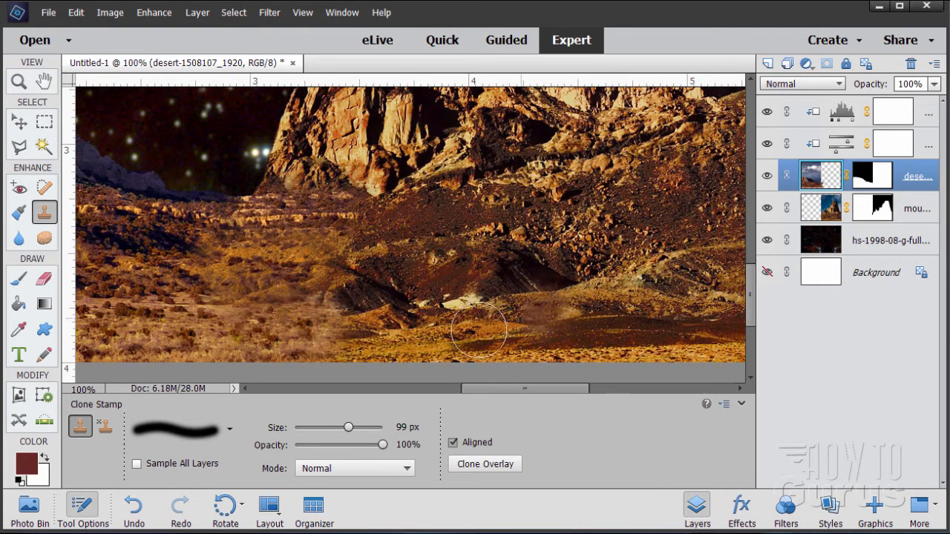
Sample the mountain layer's ground and clone it onto the desert layer's lower seam.
{"action": "left_click", "coordinate": [835, 219]}
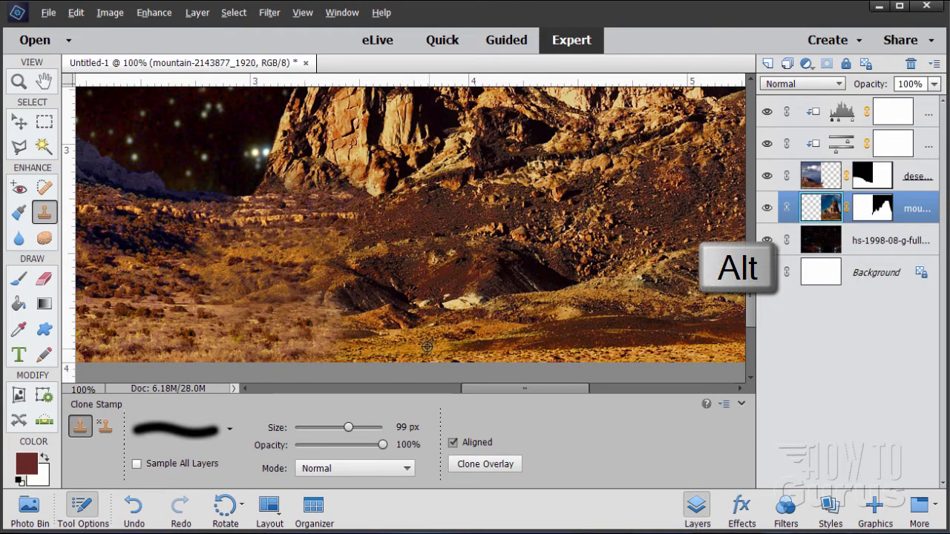
{"action": "left_click", "coordinate": [766, 272]}
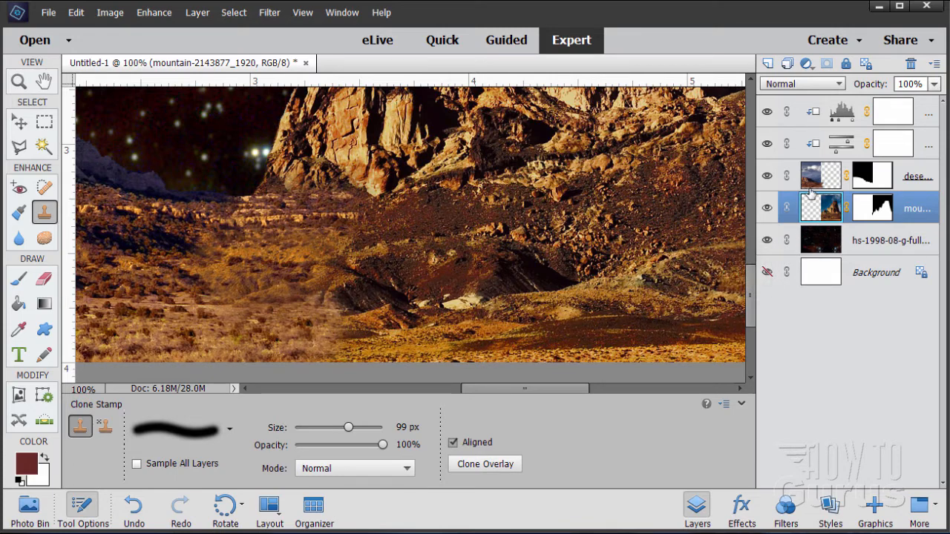
{"action": "left_click", "coordinate": [827, 182]}
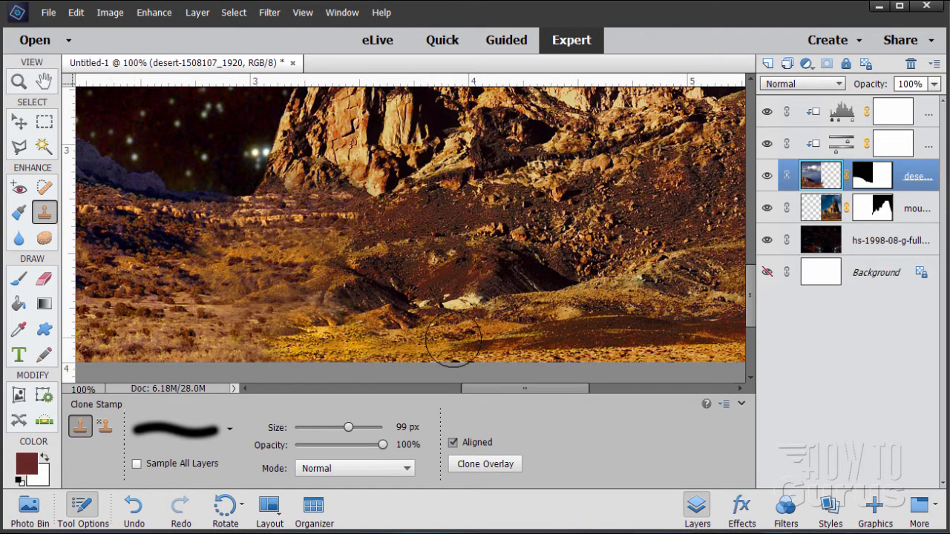
{"action": "left_click_drag", "start_coordinate": [527, 388], "coordinate": [478, 393]}
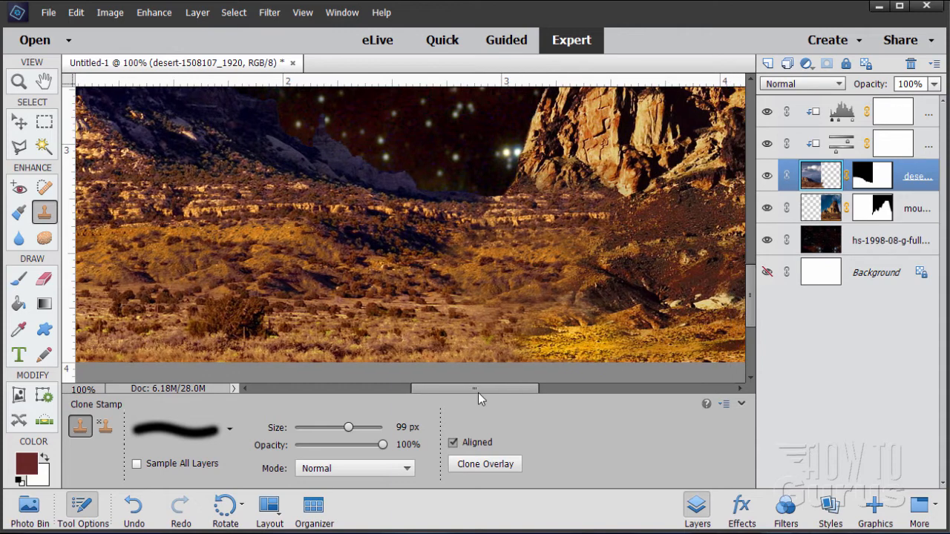
Fit the view to screen, select the star field layer, and place the Saturn image 365640main_PIA11141_full.jpg above it.
{"action": "left_click", "coordinate": [750, 378]}
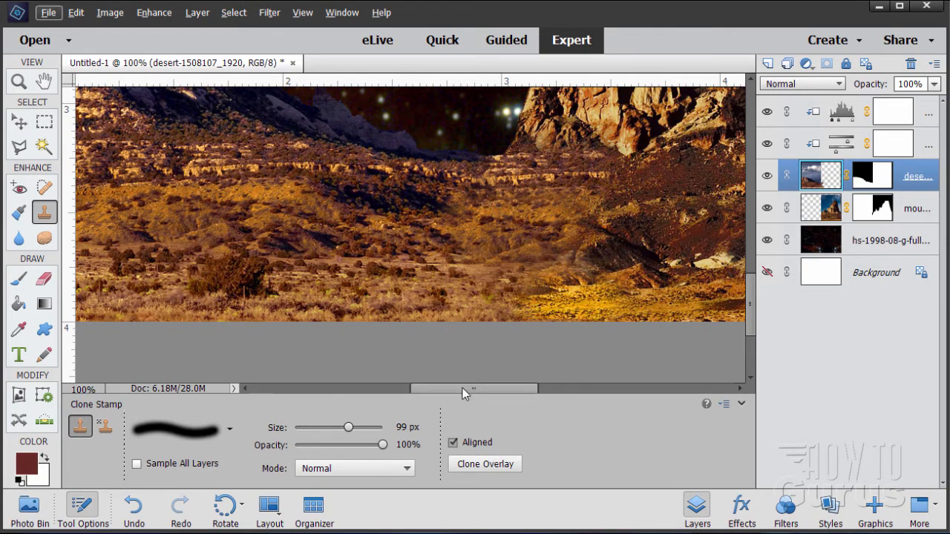
{"action": "left_click_drag", "start_coordinate": [463, 387], "coordinate": [494, 388]}
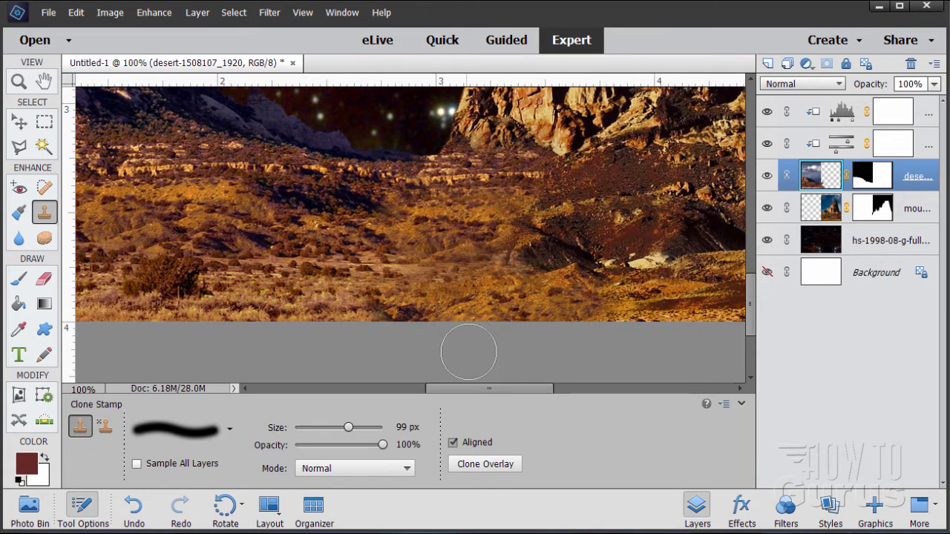
{"action": "left_click", "coordinate": [18, 82]}
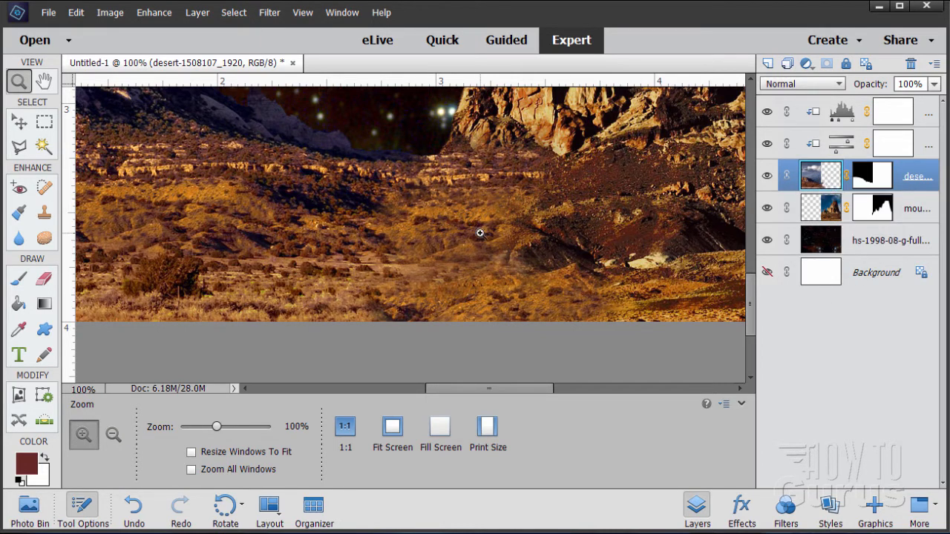
{"action": "left_click", "coordinate": [394, 440]}
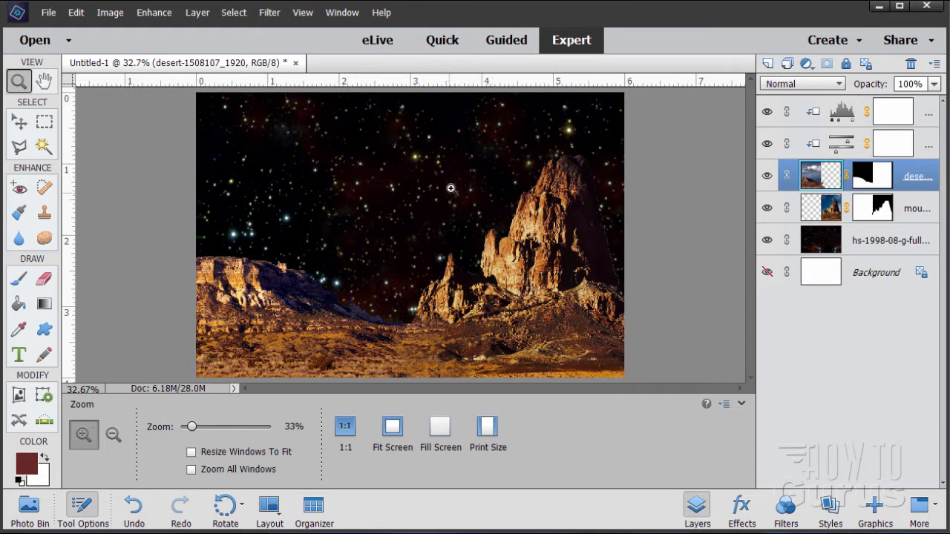
{"action": "left_click", "coordinate": [879, 247]}
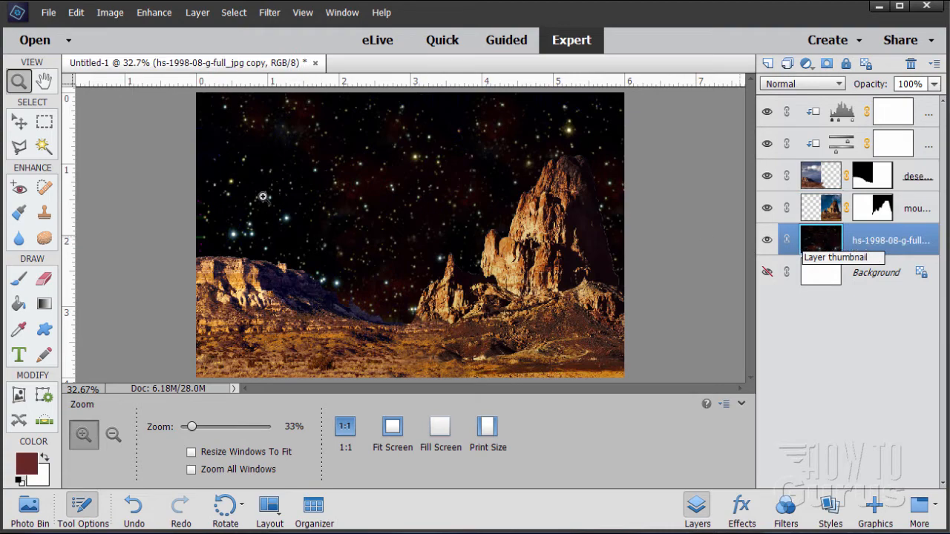
{"action": "left_click", "coordinate": [47, 12]}
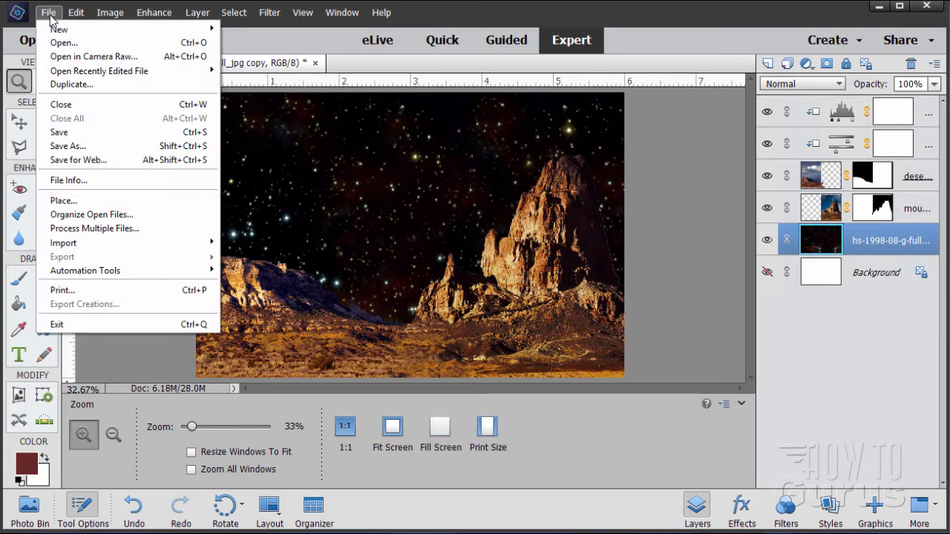
{"action": "left_click", "coordinate": [63, 201]}
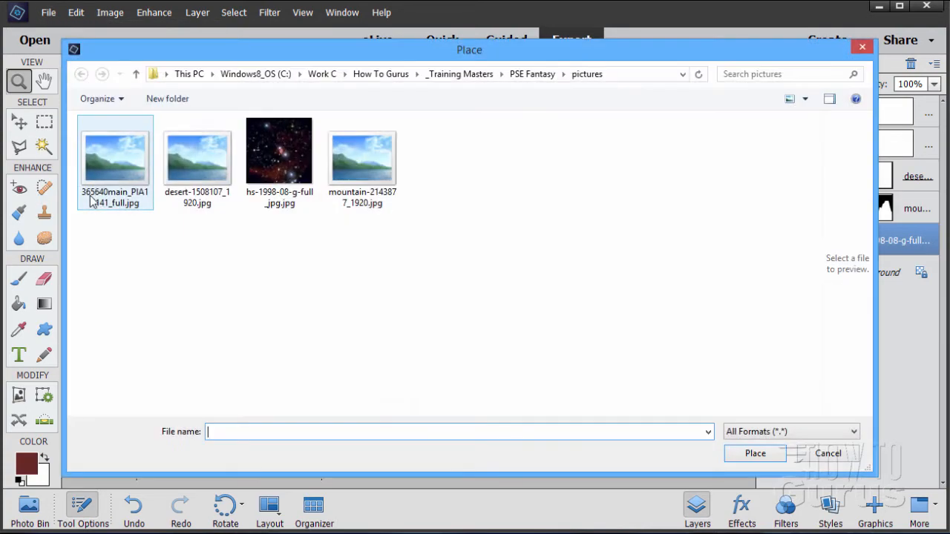
{"action": "left_click", "coordinate": [131, 170]}
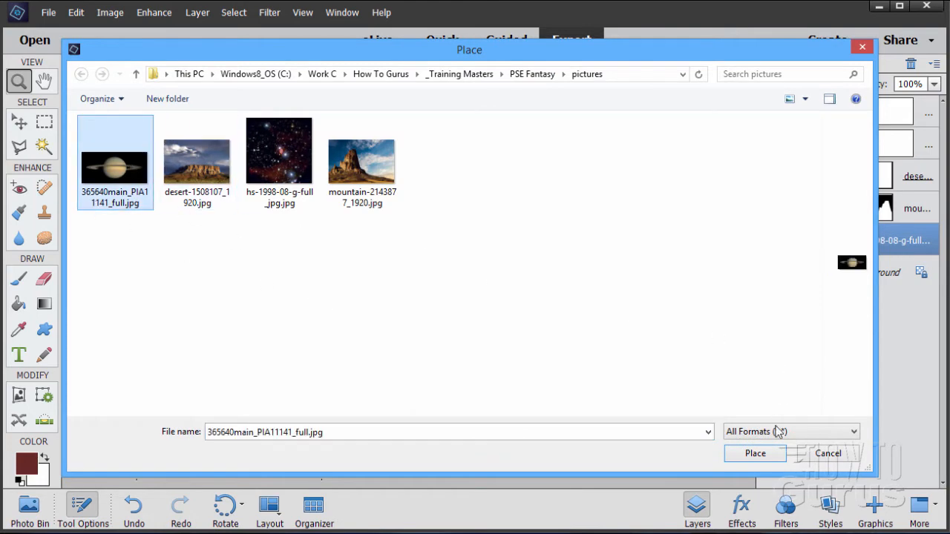
{"action": "left_click", "coordinate": [753, 453]}
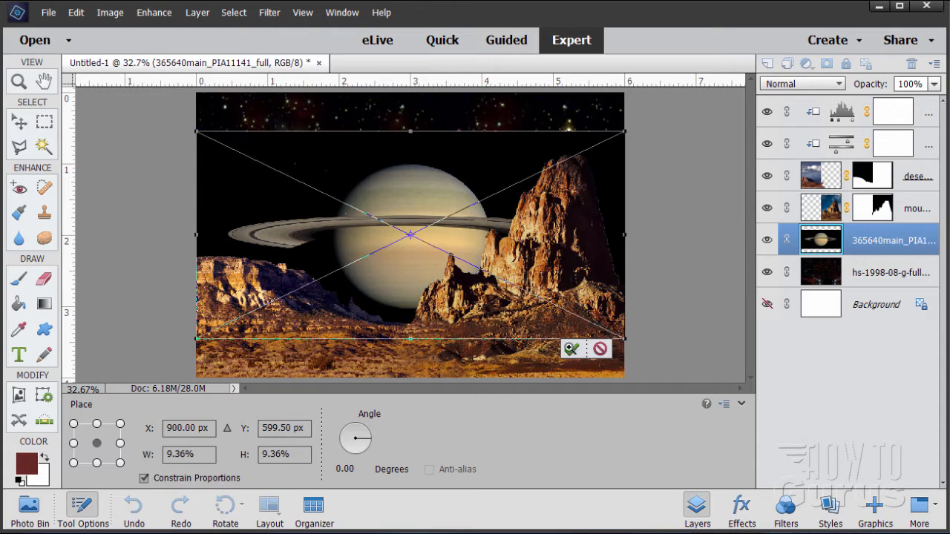
{"action": "left_click", "coordinate": [571, 349]}
Move the Saturn layer upward in the composition.
{"action": "left_click", "coordinate": [406, 281]}
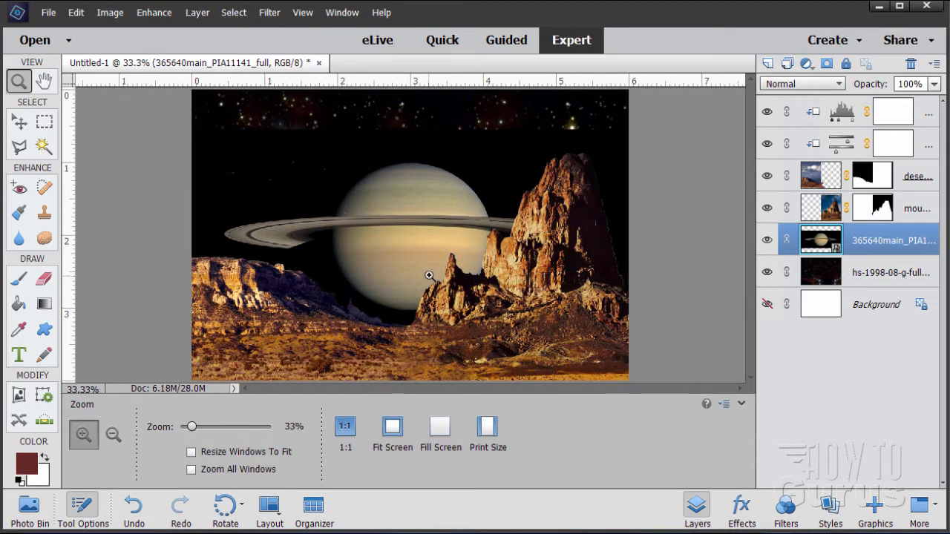
{"action": "left_click", "coordinate": [19, 122]}
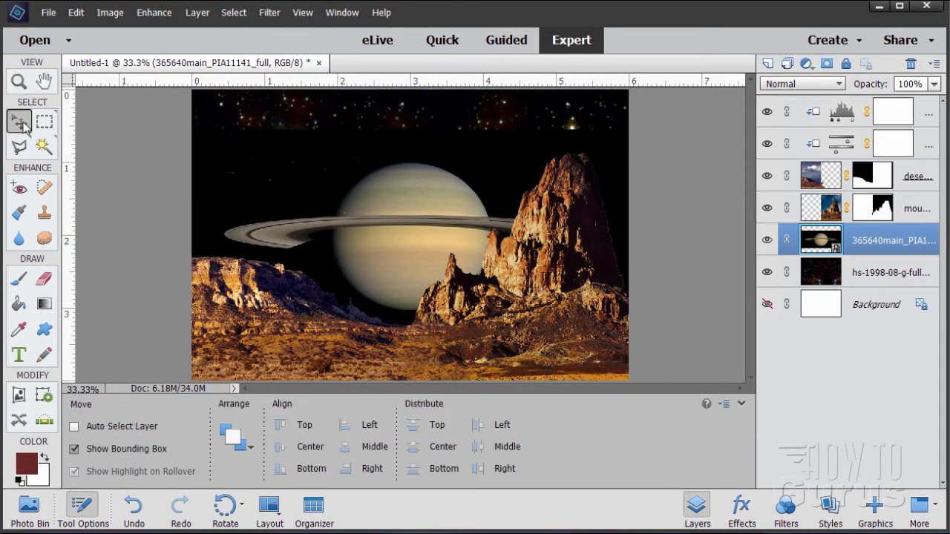
{"action": "left_click_drag", "start_coordinate": [398, 292], "coordinate": [399, 255]}
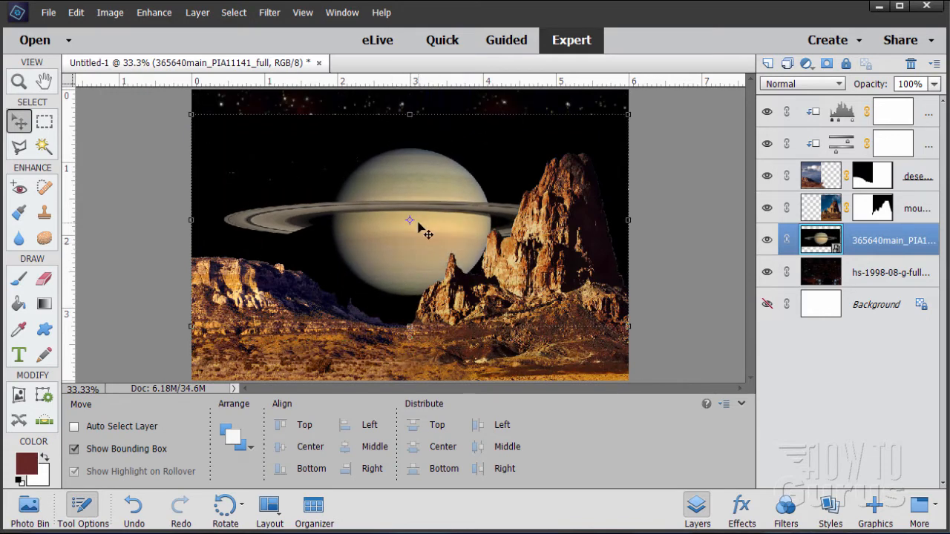
Rotate the Saturn layer clockwise by about 20 degrees and commit the rotation.
{"action": "left_click", "coordinate": [111, 13]}
{"action": "mouse_move", "coordinate": [119, 30]}
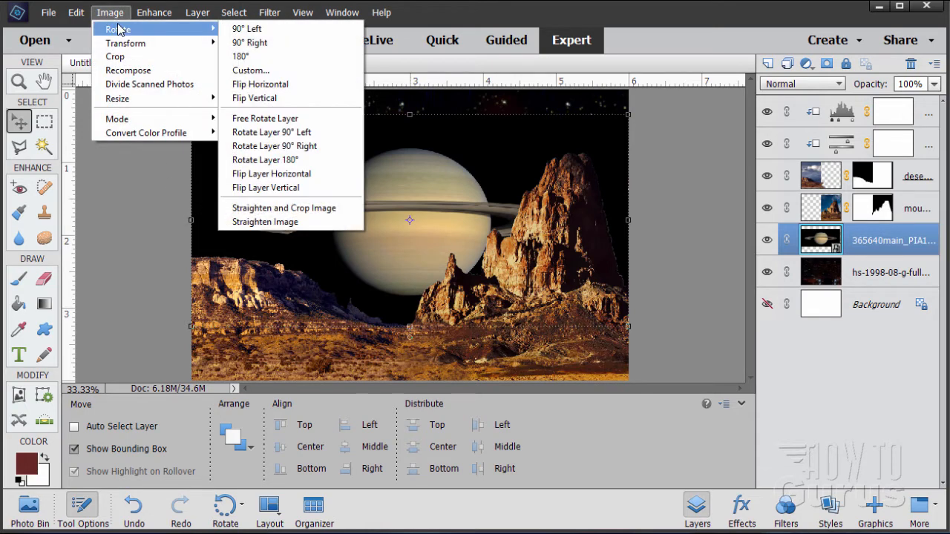
{"action": "left_click", "coordinate": [311, 162]}
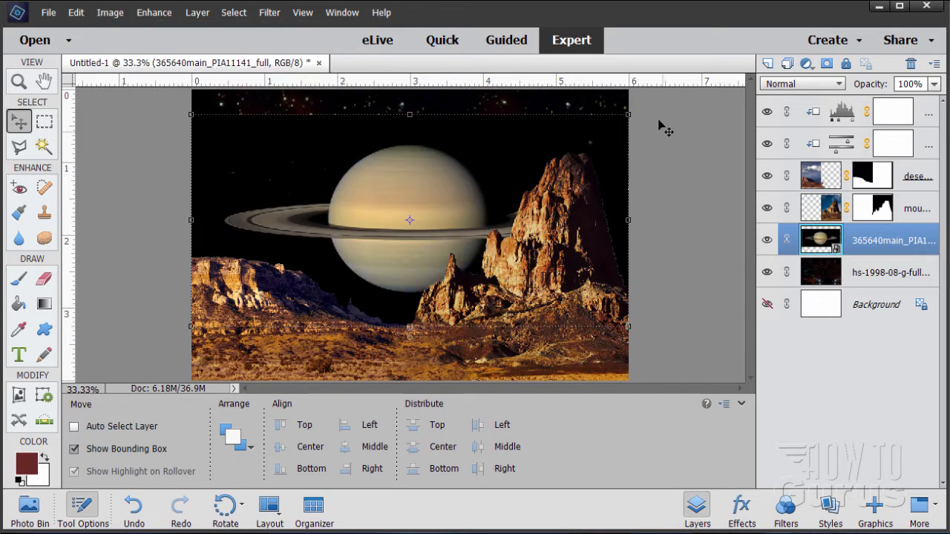
{"action": "left_click", "coordinate": [631, 117]}
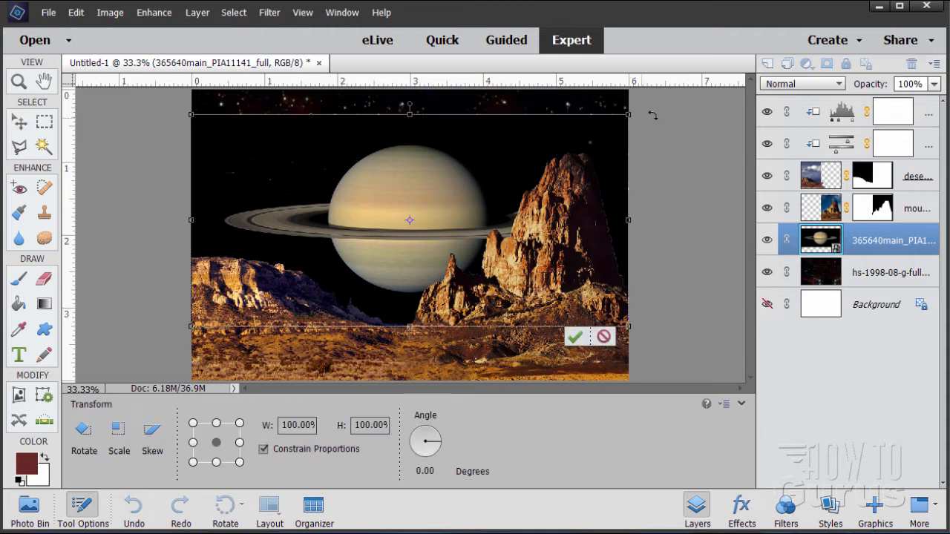
{"action": "left_click_drag", "start_coordinate": [642, 107], "coordinate": [681, 193]}
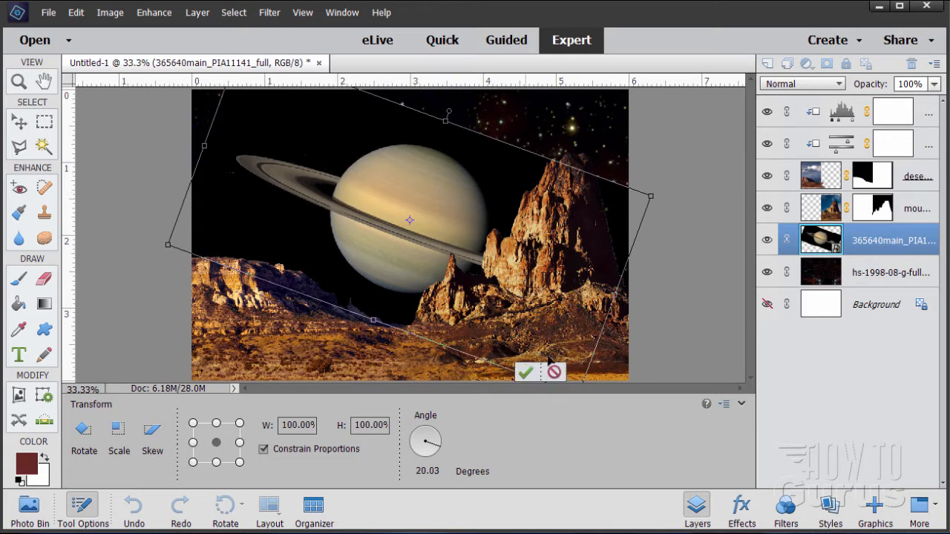
{"action": "left_click", "coordinate": [532, 374]}
Reposition the Saturn layer and scale it down to 75% width and height, then commit the transform.
{"action": "left_click_drag", "start_coordinate": [393, 265], "coordinate": [412, 237]}
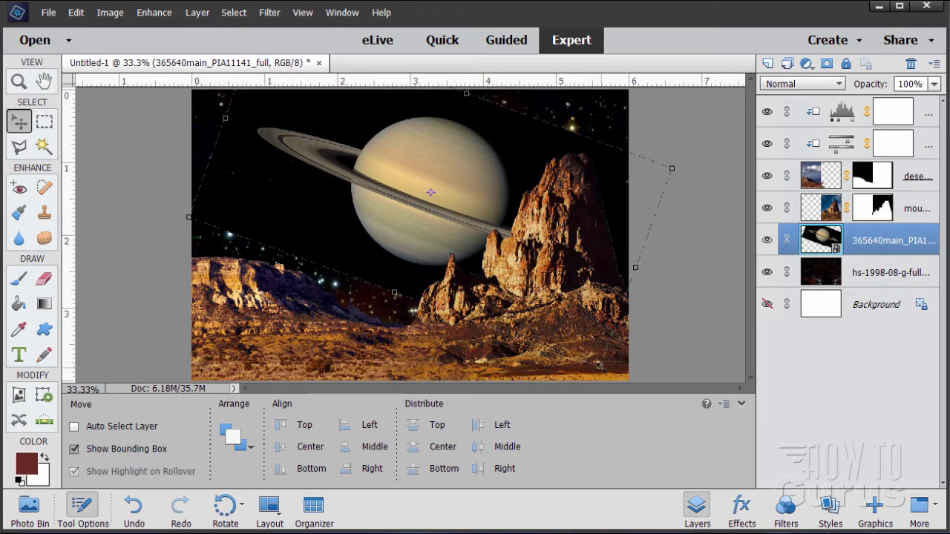
{"action": "left_click_drag", "start_coordinate": [600, 366], "coordinate": [555, 320]}
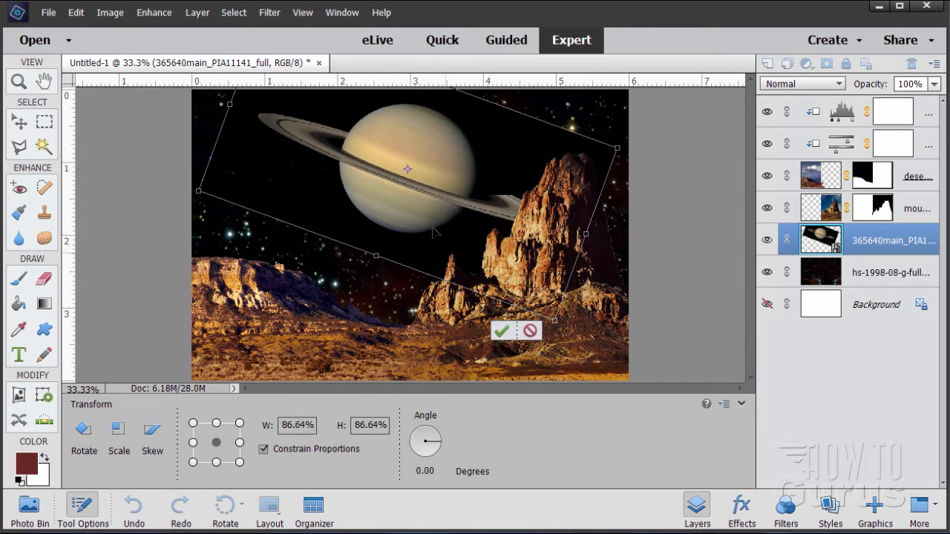
{"action": "left_click_drag", "start_coordinate": [408, 211], "coordinate": [425, 220]}
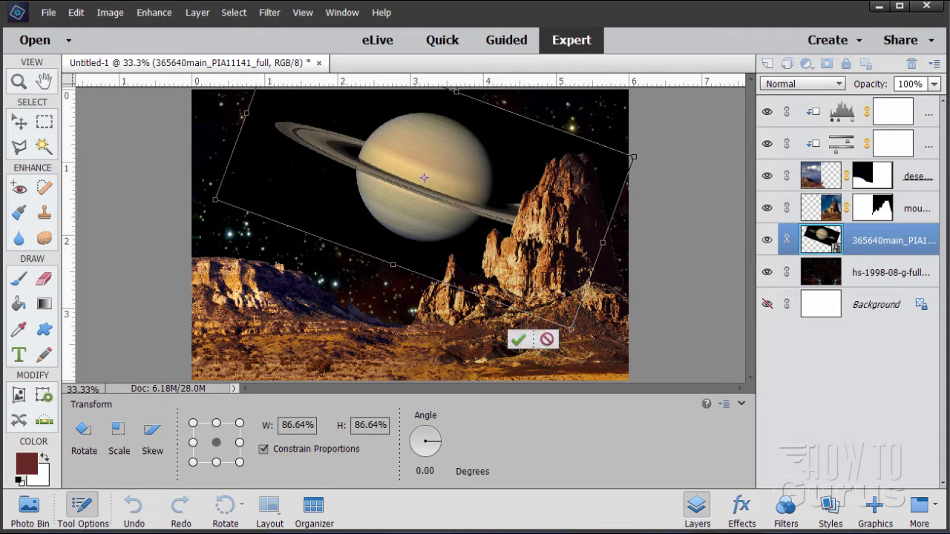
{"action": "left_click_drag", "start_coordinate": [574, 326], "coordinate": [550, 305]}
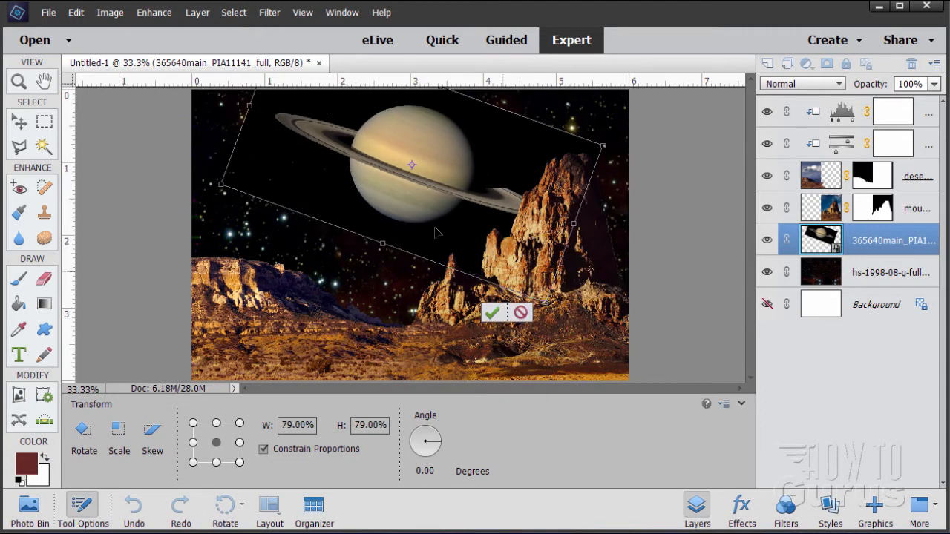
{"action": "left_click_drag", "start_coordinate": [431, 214], "coordinate": [441, 210]}
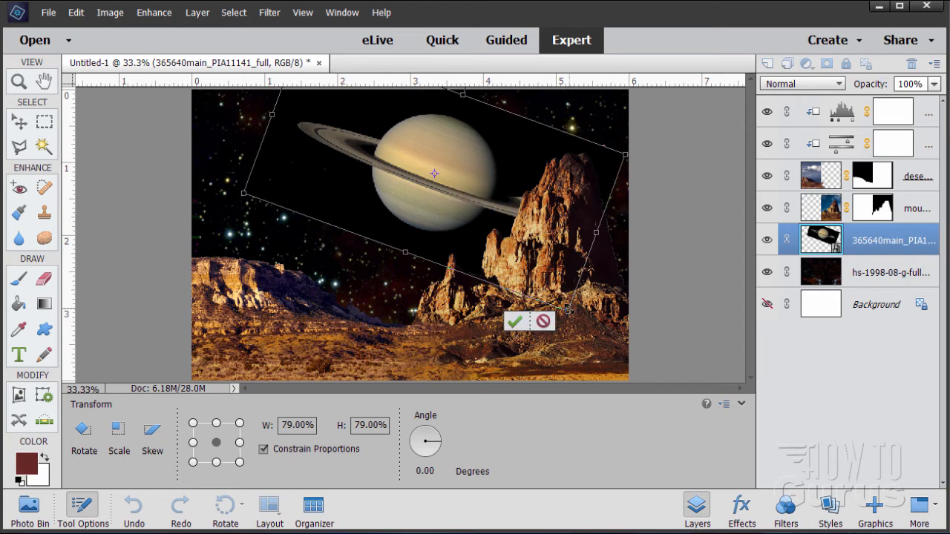
{"action": "left_click_drag", "start_coordinate": [568, 307], "coordinate": [553, 296]}
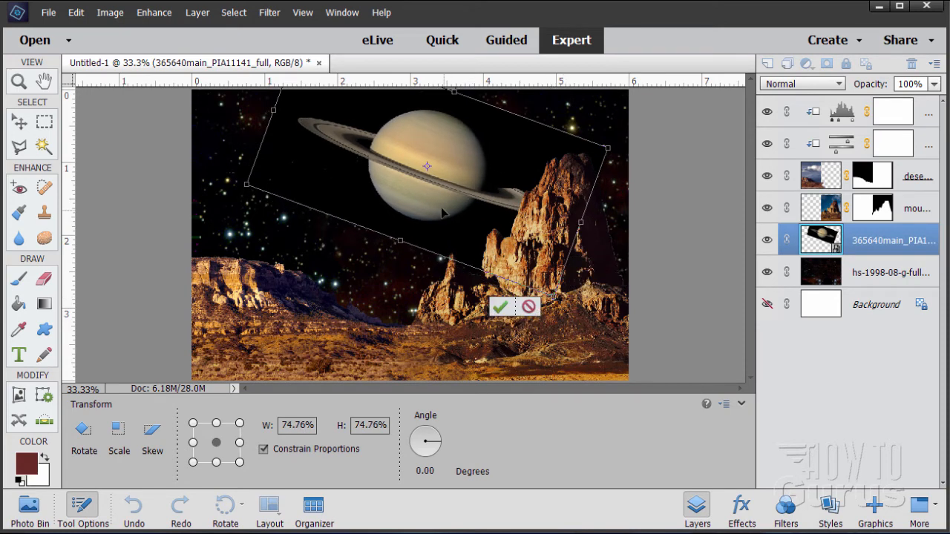
{"action": "left_click_drag", "start_coordinate": [440, 209], "coordinate": [443, 210]}
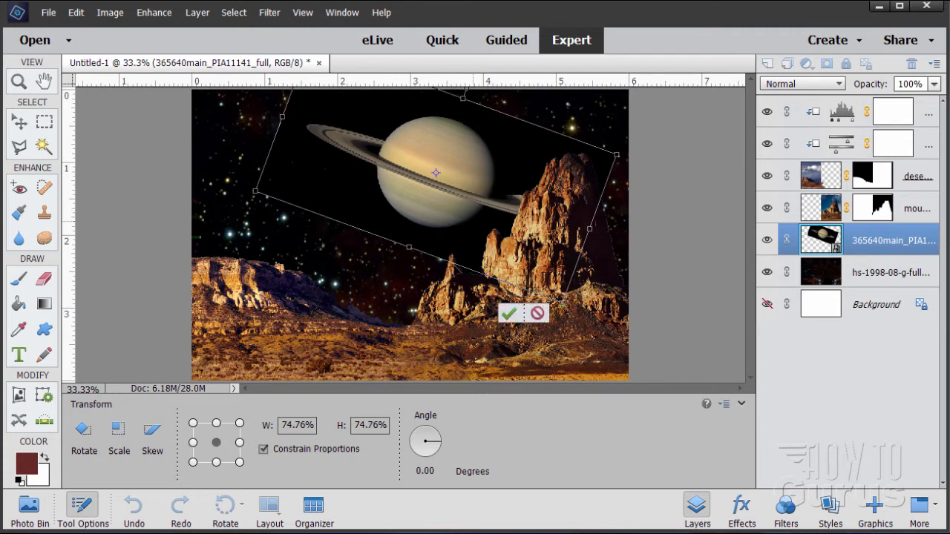
{"action": "left_click_drag", "start_coordinate": [313, 429], "coordinate": [257, 425]}
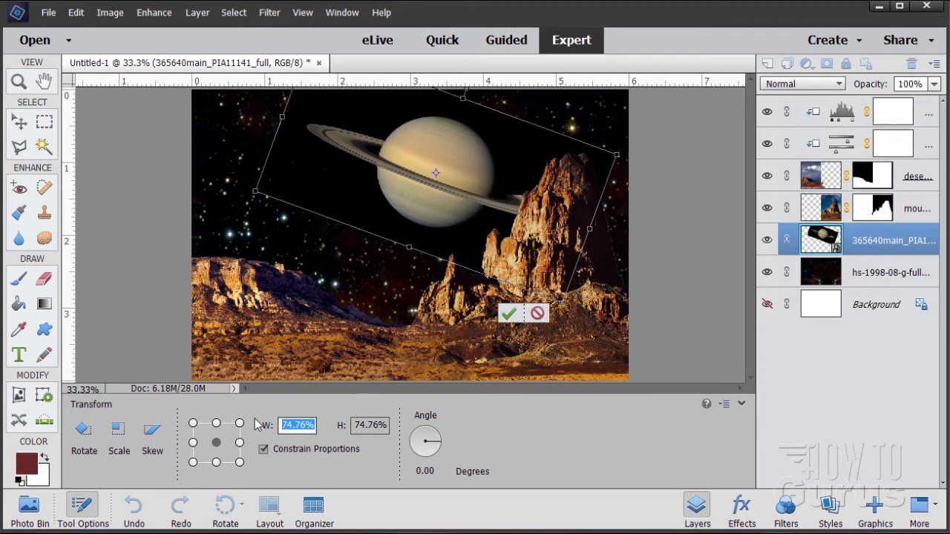
{"action": "type", "text": "75"}
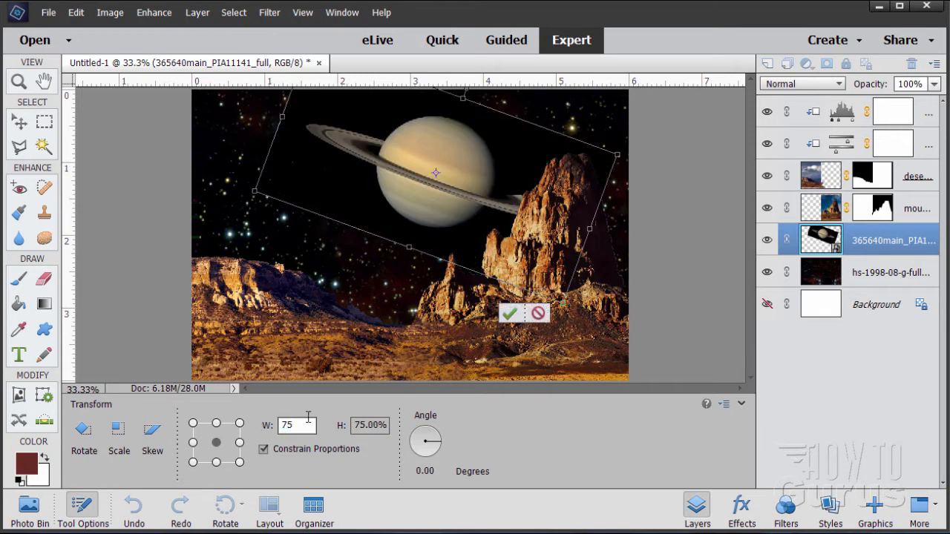
{"action": "left_click", "coordinate": [509, 313]}
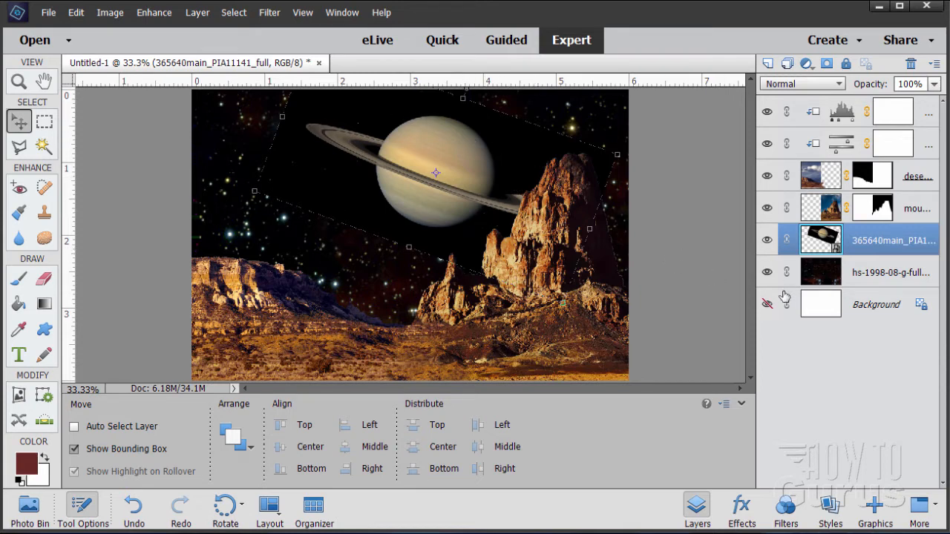
Hide the star field, mountain, desert and top adjustment layers so only the Saturn layer shows.
{"action": "left_click", "coordinate": [769, 272]}
{"action": "left_click", "coordinate": [767, 208]}
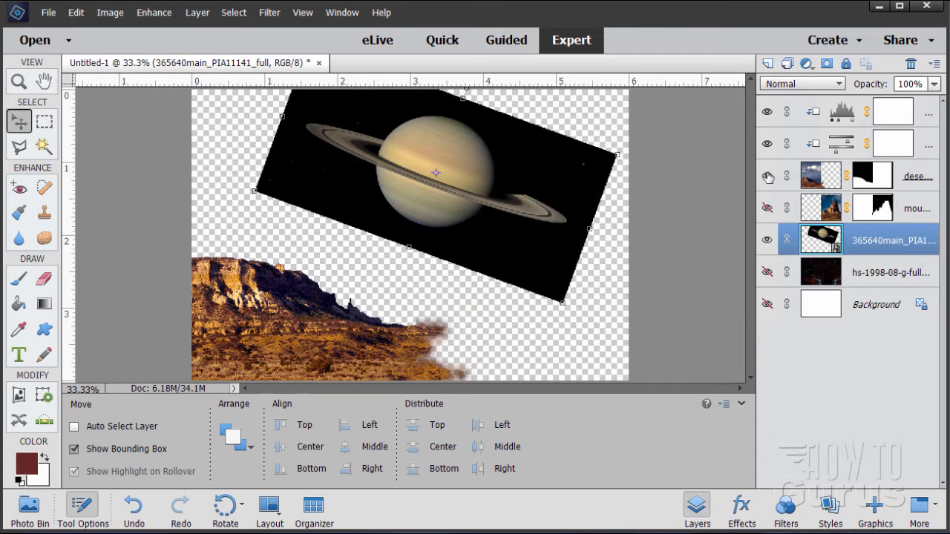
{"action": "left_click", "coordinate": [768, 176]}
{"action": "left_click", "coordinate": [766, 145]}
{"action": "left_click", "coordinate": [767, 112]}
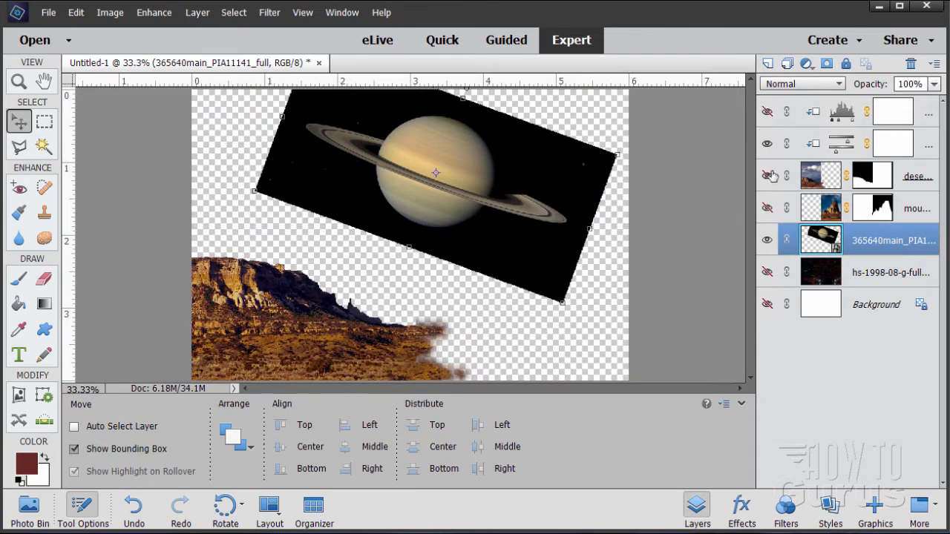
{"action": "left_click", "coordinate": [769, 176]}
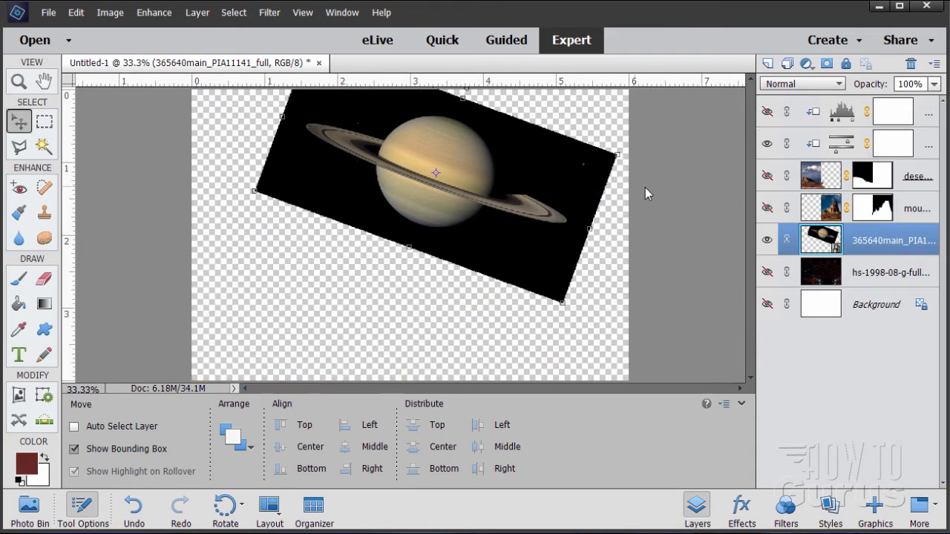
Zoom in on the Saturn layer to inspect the planet and its rings.
{"action": "left_click", "coordinate": [20, 84]}
{"action": "left_click", "coordinate": [509, 208]}
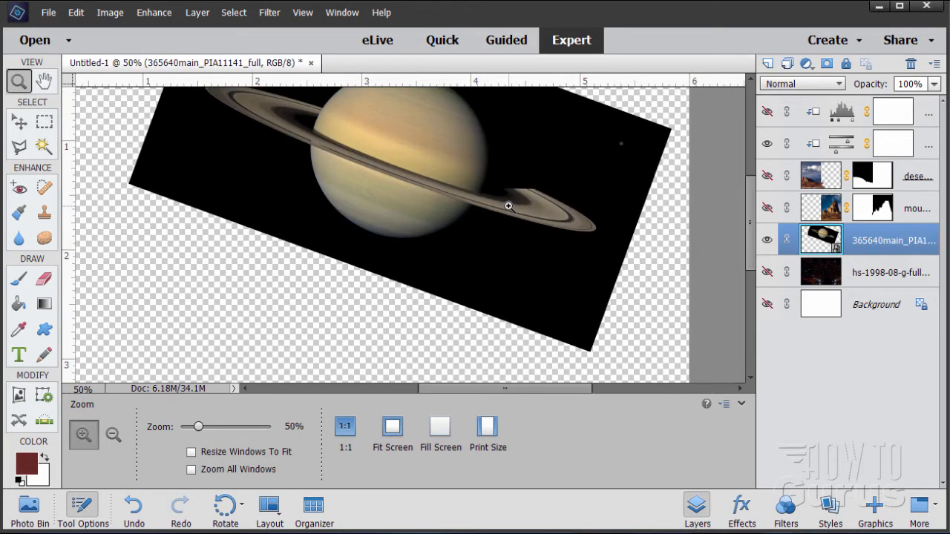
{"action": "left_click", "coordinate": [505, 210]}
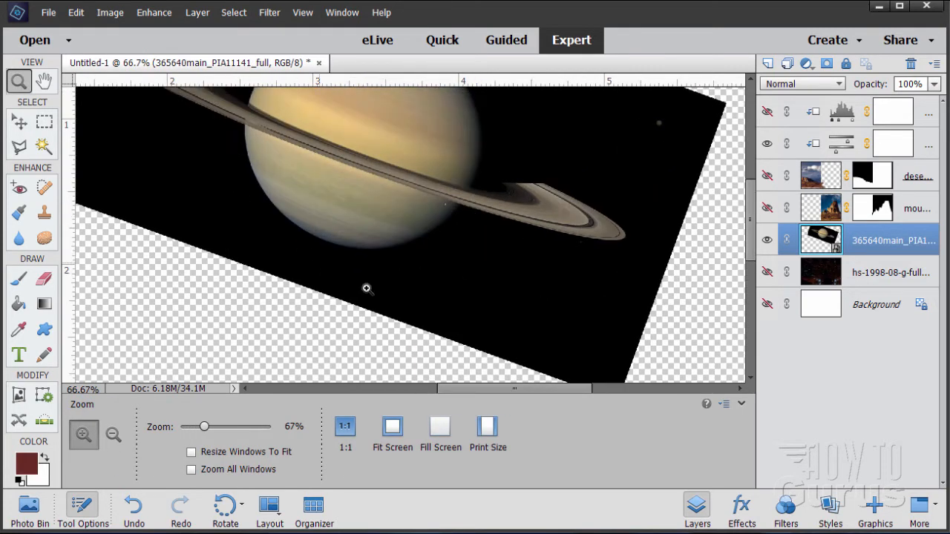
{"action": "scroll", "coordinate": [703, 222], "scroll_direction": "up", "scroll_amount": 1}
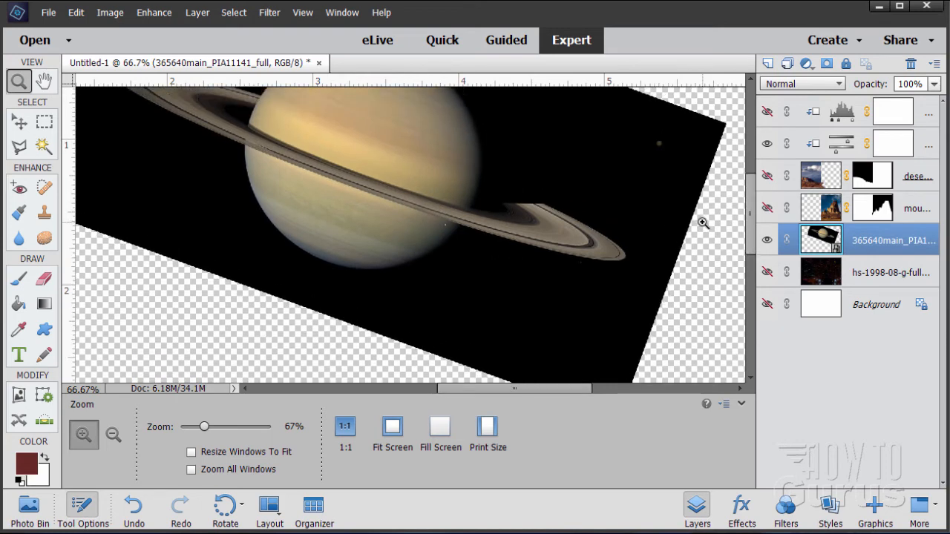
{"action": "scroll", "coordinate": [703, 222], "scroll_direction": "up", "scroll_amount": 1}
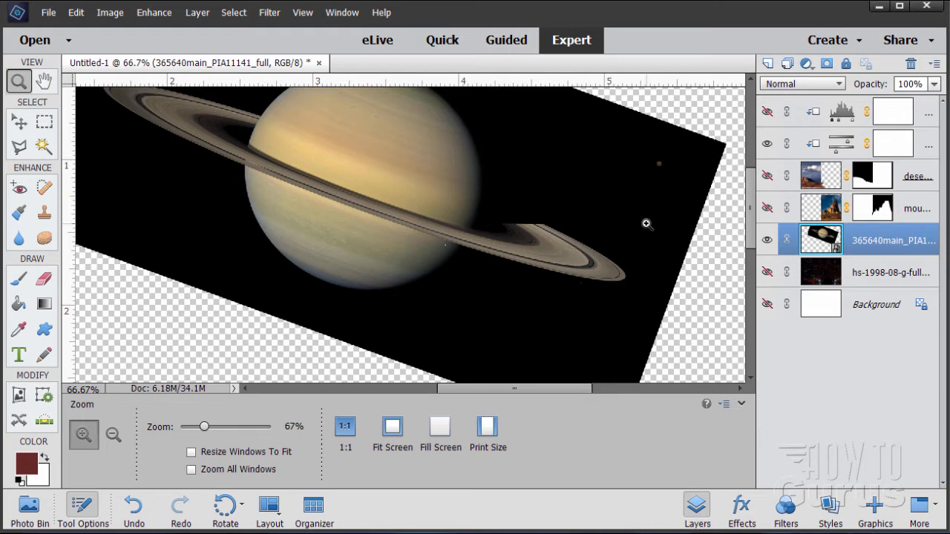
{"action": "scroll", "coordinate": [645, 224], "scroll_direction": "down", "scroll_amount": 2}
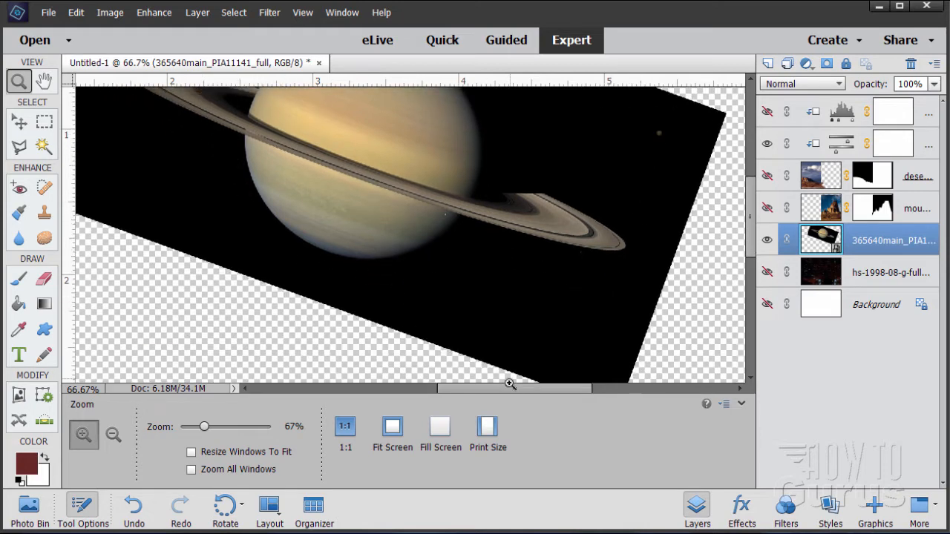
{"action": "scroll", "coordinate": [589, 293], "scroll_direction": "up", "scroll_amount": 5}
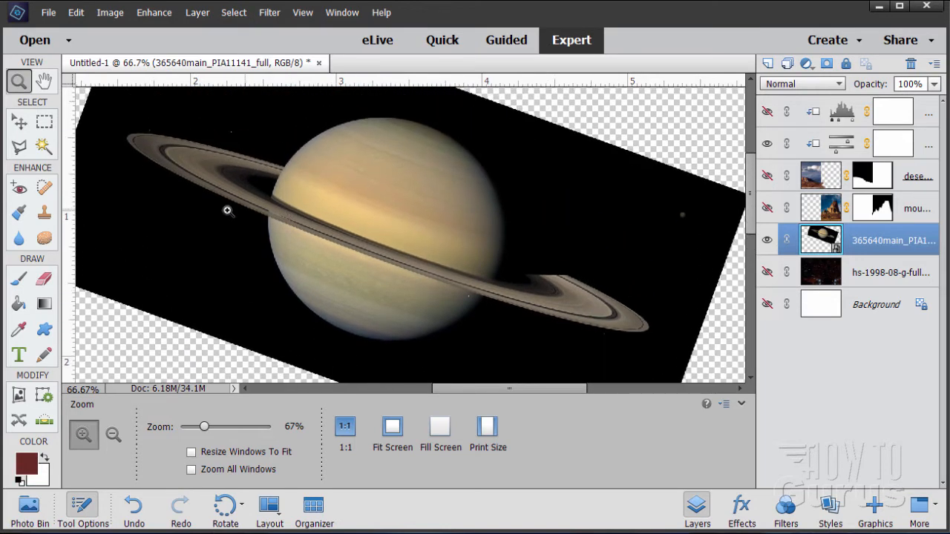
{"action": "left_click", "coordinate": [44, 123]}
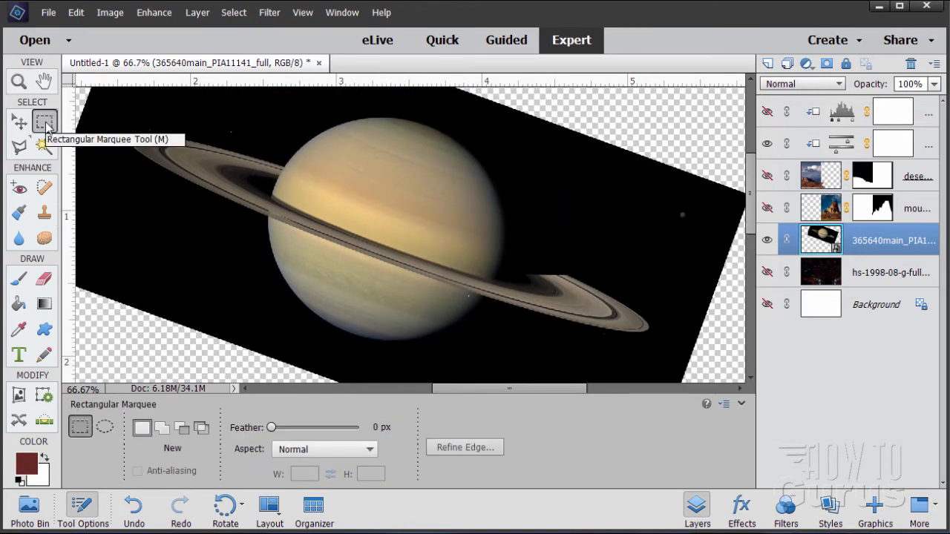
{"action": "left_click", "coordinate": [104, 428]}
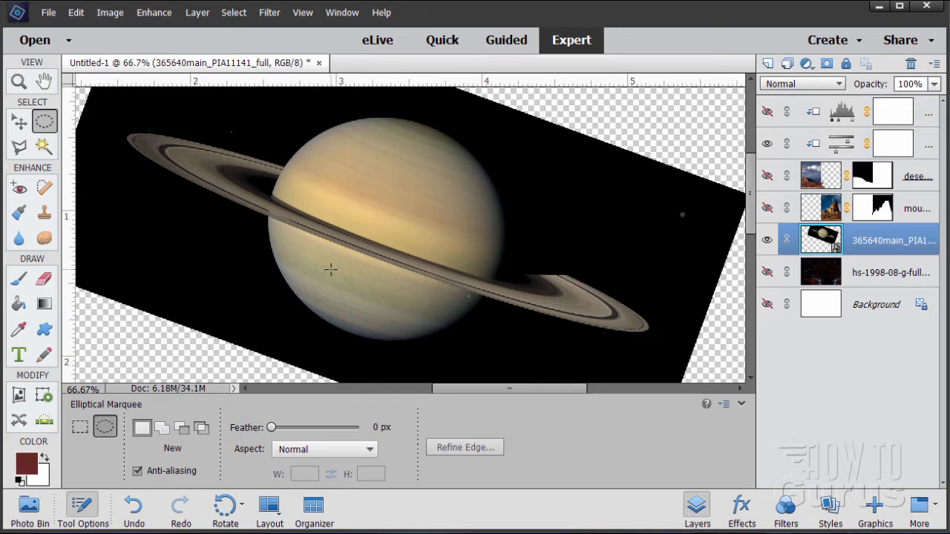
{"action": "left_click", "coordinate": [21, 124]}
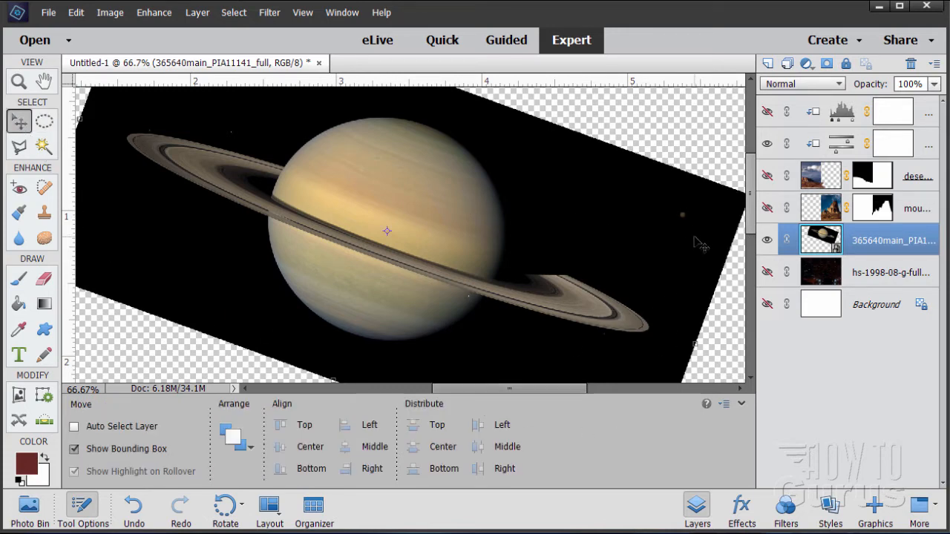
Set the Saturn layer's rotation angle to -20 degrees to level the rings and commit it.
{"action": "left_click_drag", "start_coordinate": [577, 389], "coordinate": [605, 389]}
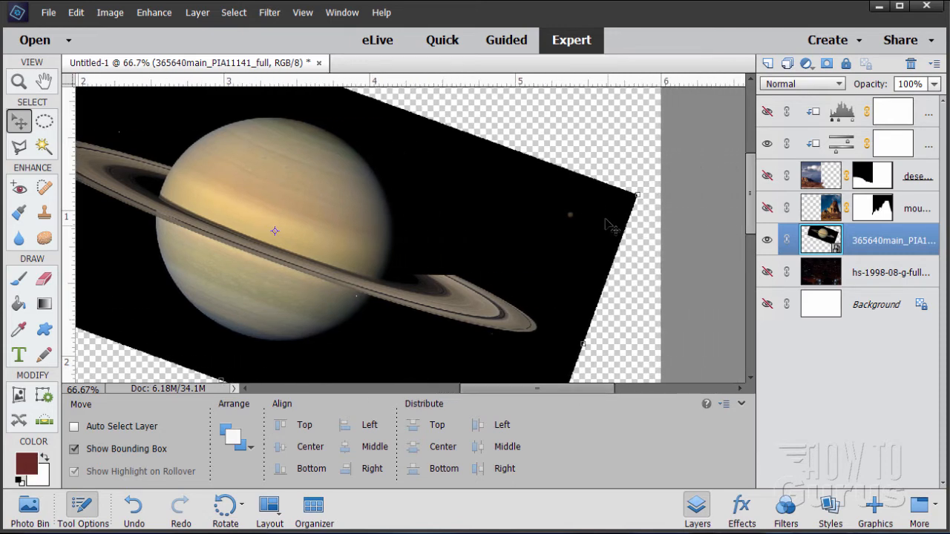
{"action": "left_click", "coordinate": [640, 192]}
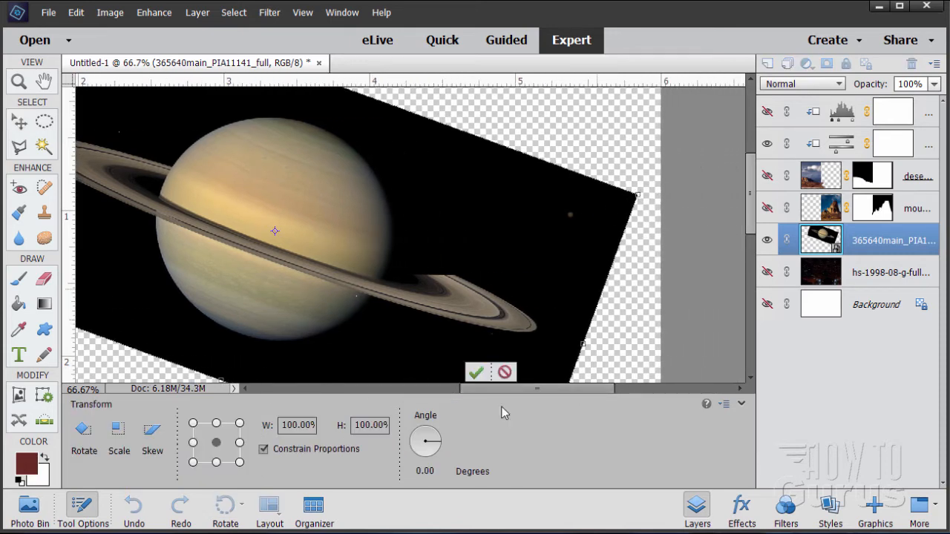
{"action": "left_click_drag", "start_coordinate": [440, 467], "coordinate": [395, 466]}
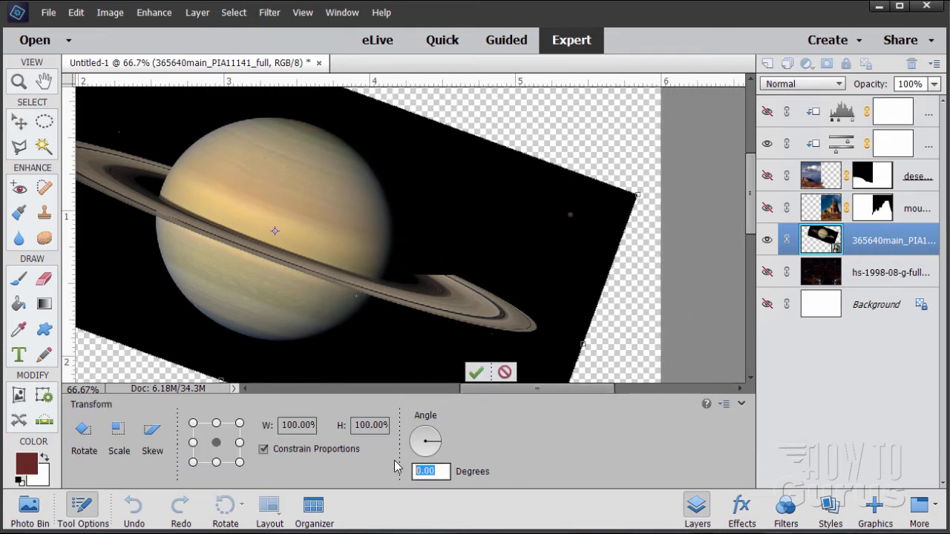
{"action": "type", "text": "-20"}
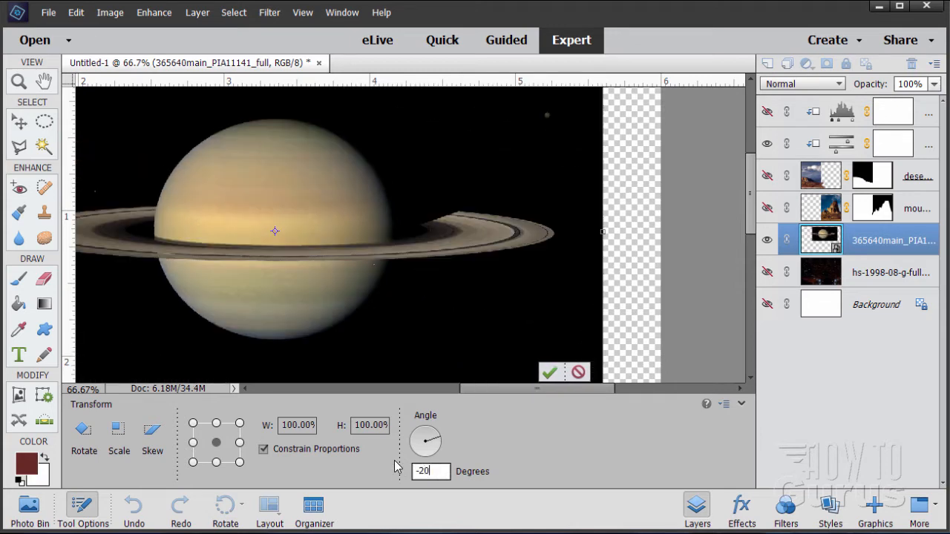
{"action": "left_click", "coordinate": [549, 372]}
{"action": "left_click_drag", "start_coordinate": [552, 387], "coordinate": [527, 388]}
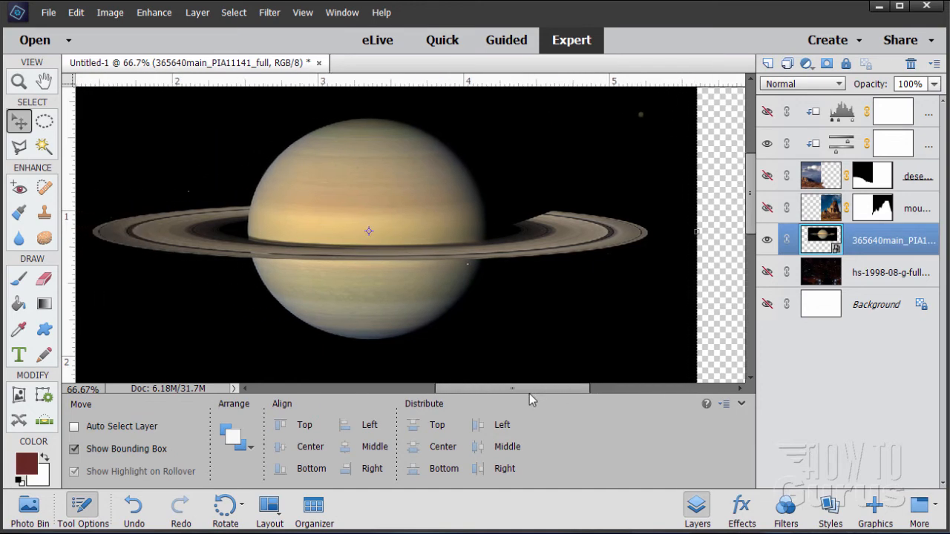
Draw an elliptical selection around Saturn's globe and transform the selection to fit the planet's edge.
{"action": "left_click", "coordinate": [45, 121]}
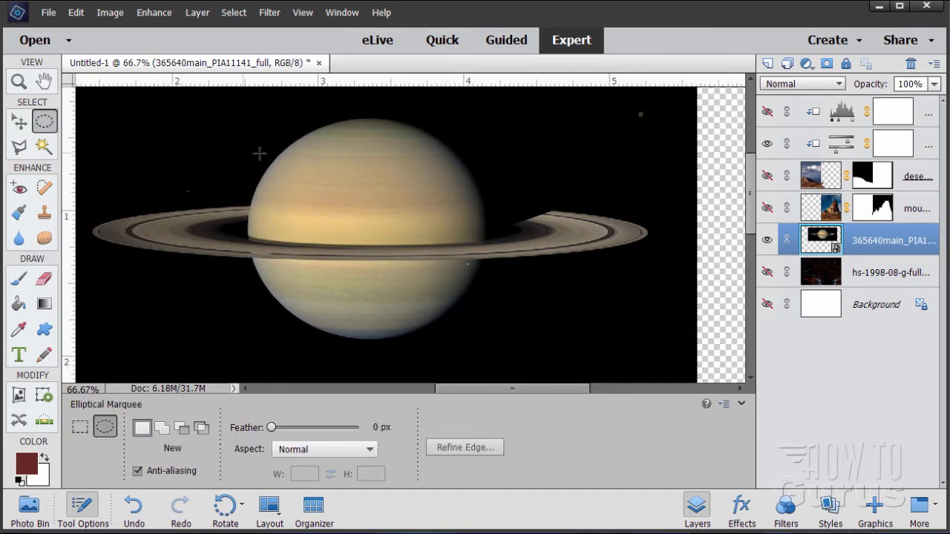
{"action": "left_click_drag", "start_coordinate": [242, 120], "coordinate": [486, 340]}
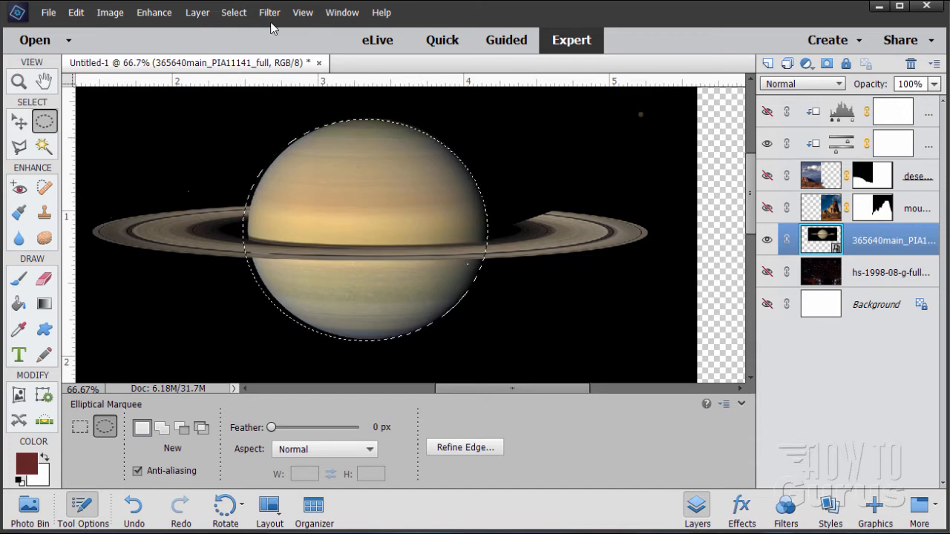
{"action": "left_click", "coordinate": [243, 15]}
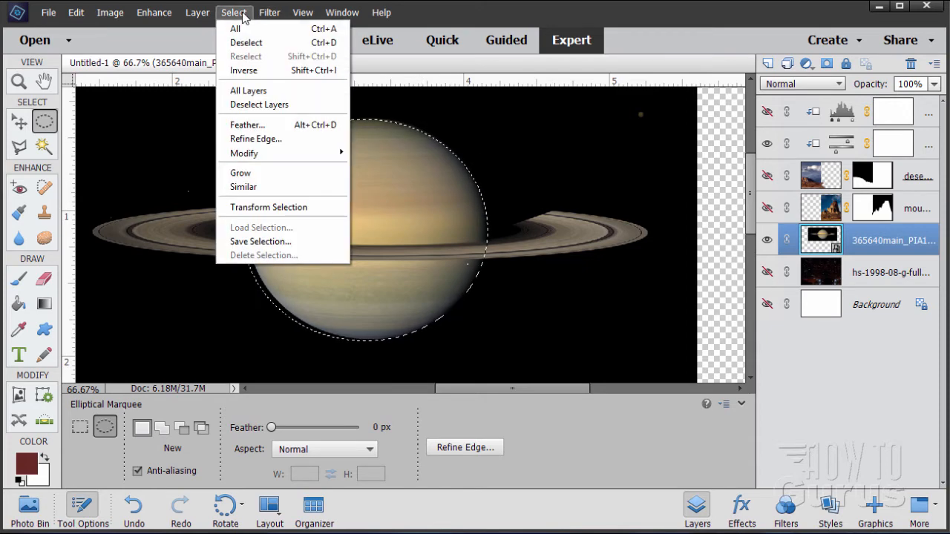
{"action": "left_click", "coordinate": [256, 207]}
{"action": "left_click_drag", "start_coordinate": [368, 121], "coordinate": [369, 116]}
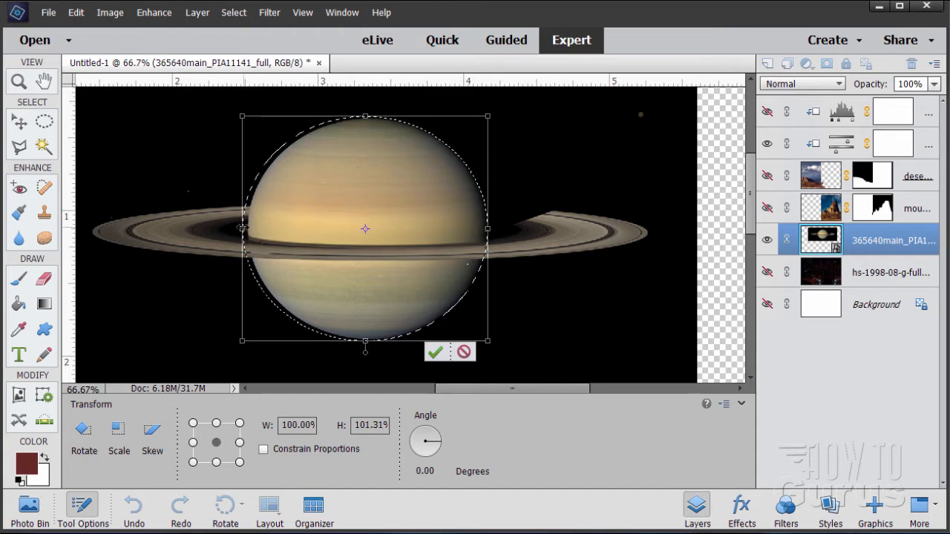
{"action": "left_click_drag", "start_coordinate": [242, 228], "coordinate": [245, 229]}
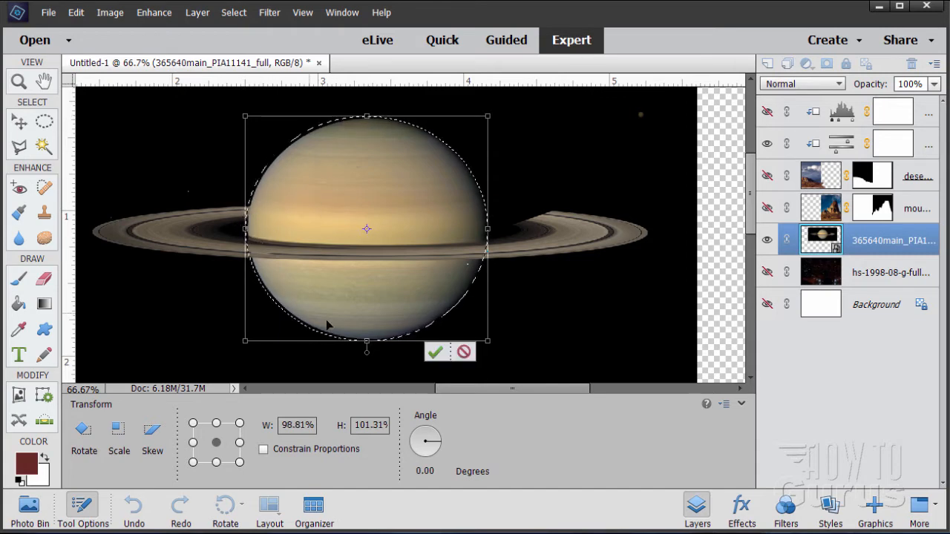
{"action": "left_click", "coordinate": [441, 356]}
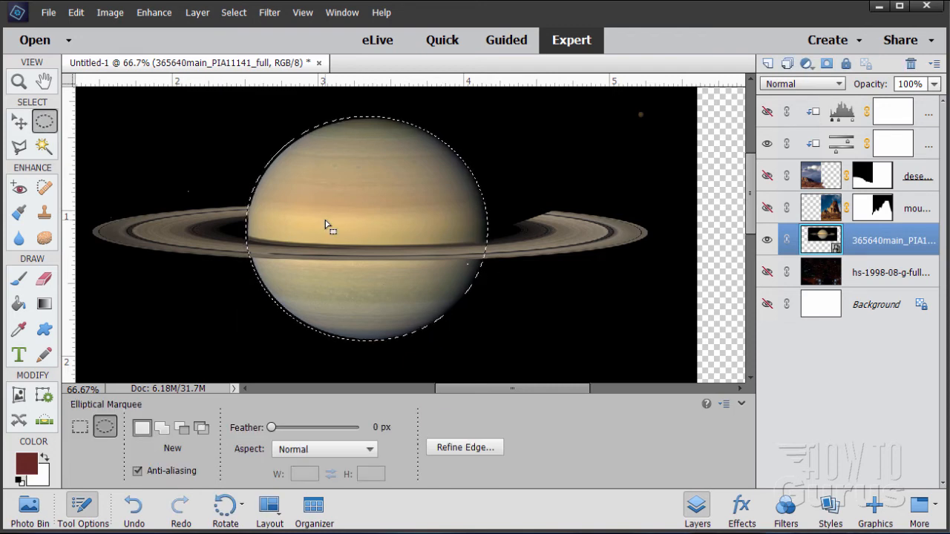
Invert the selection, switch to the Eraser, and simplify the Saturn smart layer for editing.
{"action": "left_click", "coordinate": [236, 12]}
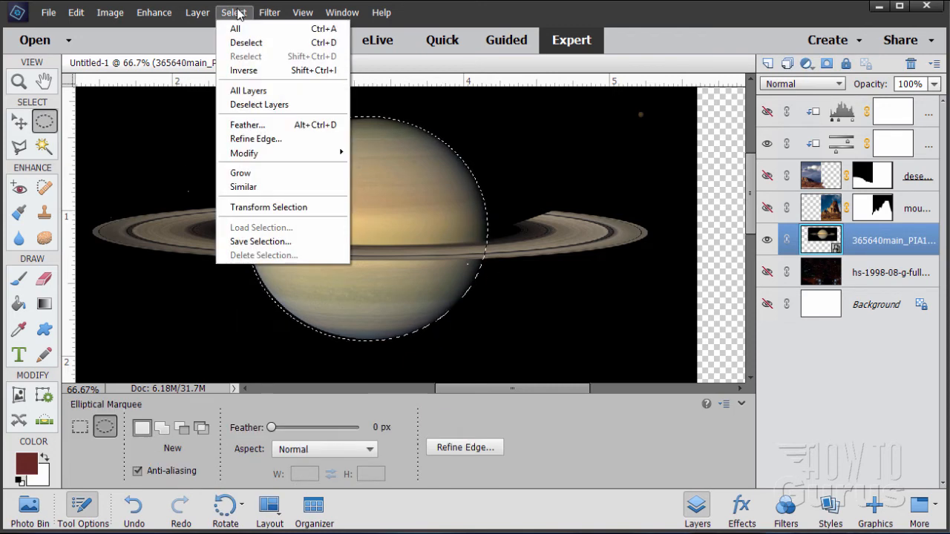
{"action": "left_click", "coordinate": [244, 70]}
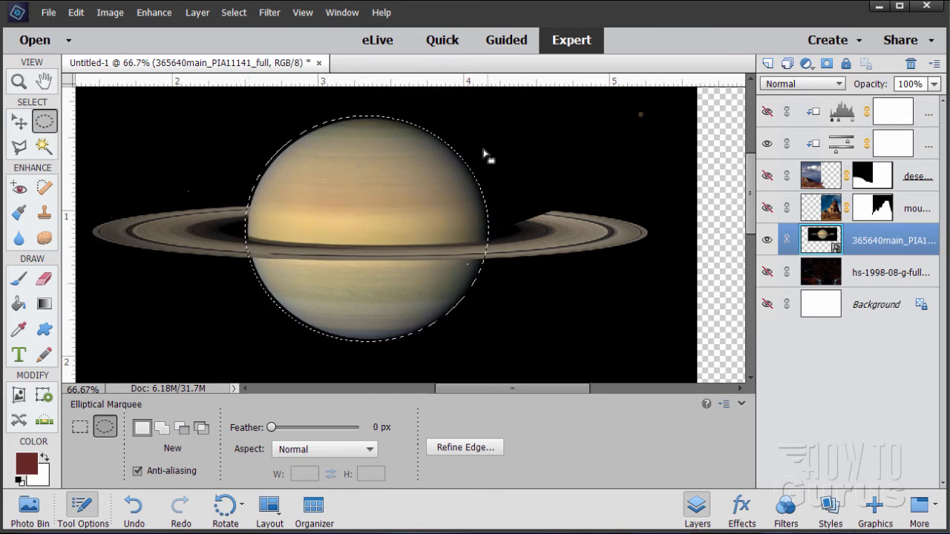
{"action": "left_click", "coordinate": [43, 279]}
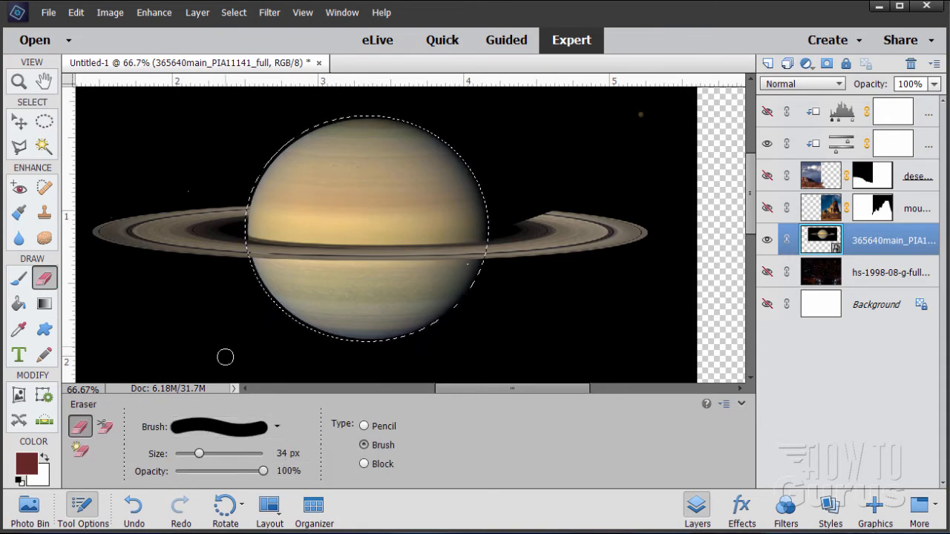
{"action": "left_click", "coordinate": [252, 279]}
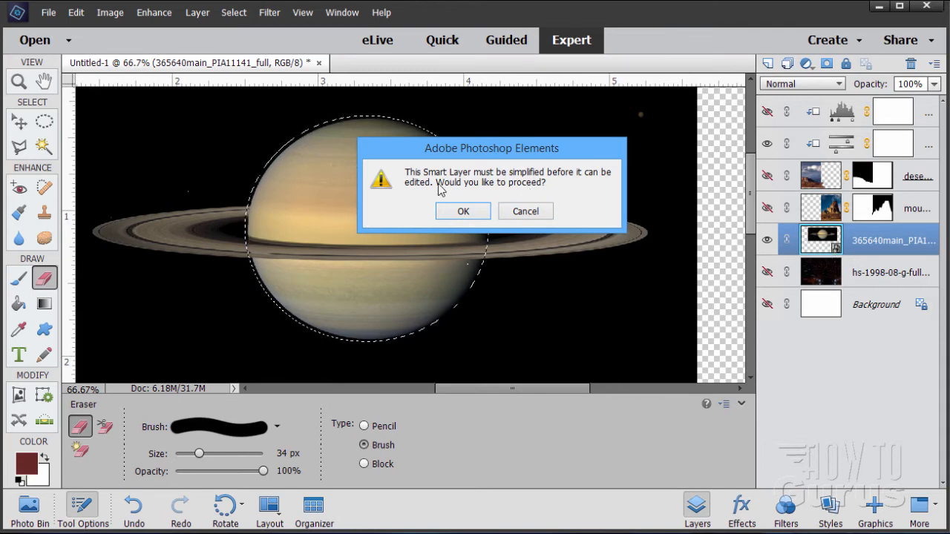
{"action": "left_click", "coordinate": [463, 212]}
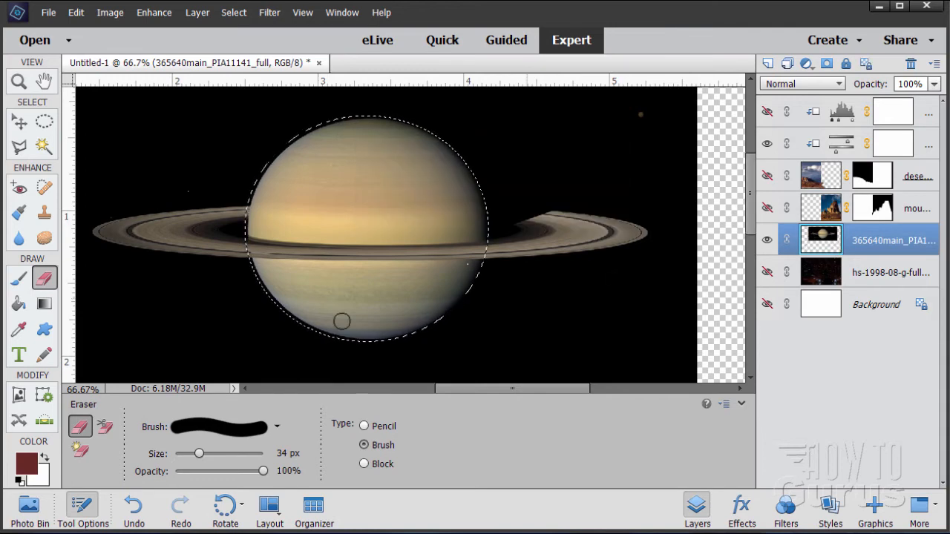
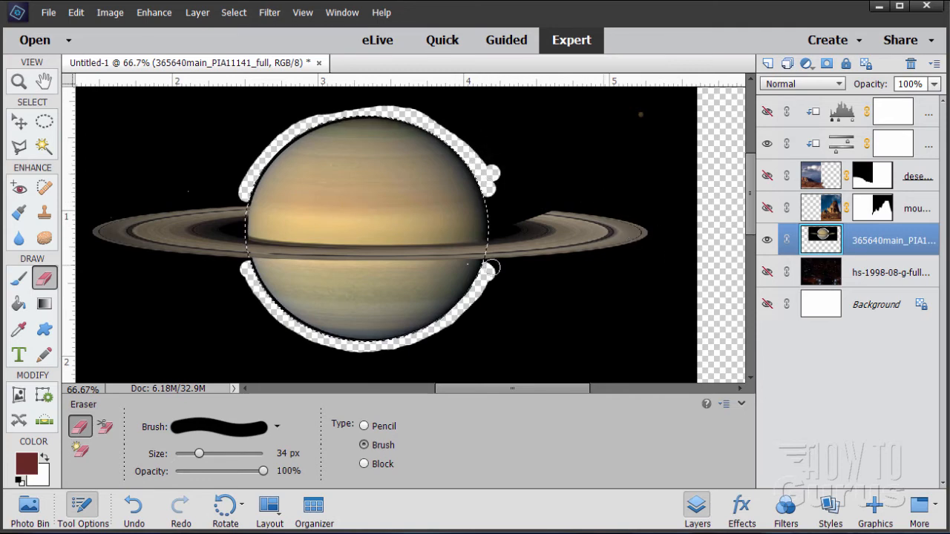
Undo the last edit and clear the current selection.
{"action": "left_click", "coordinate": [43, 123]}
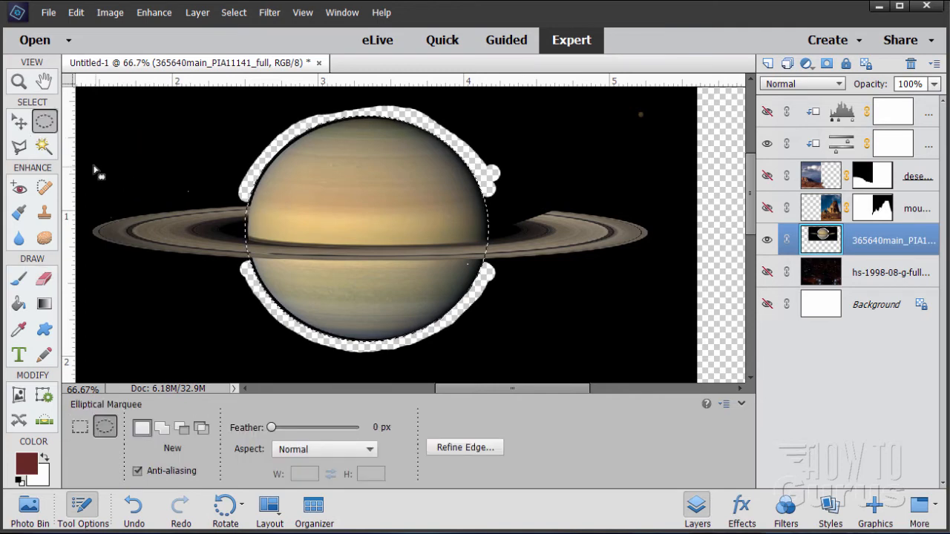
{"action": "key", "text": "ctrl+z"}
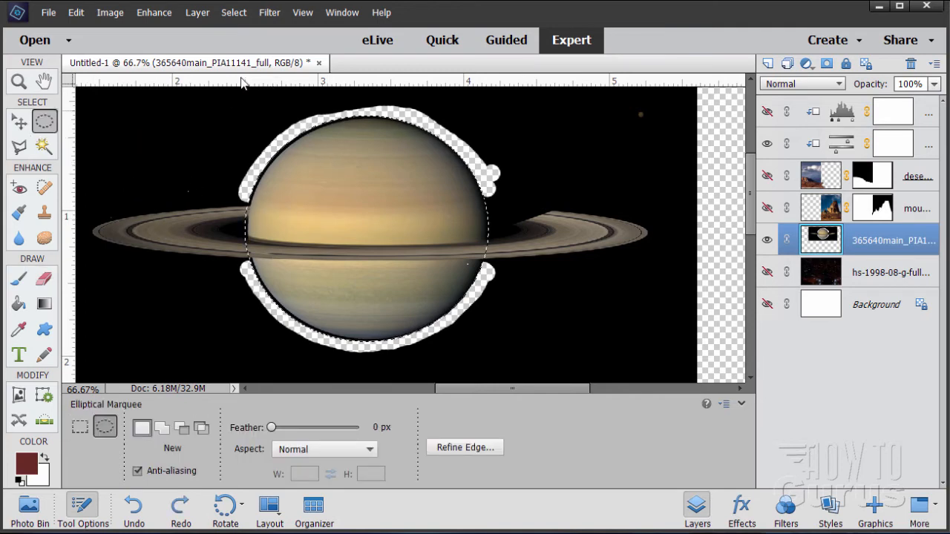
{"action": "left_click", "coordinate": [233, 13]}
{"action": "left_click", "coordinate": [240, 42]}
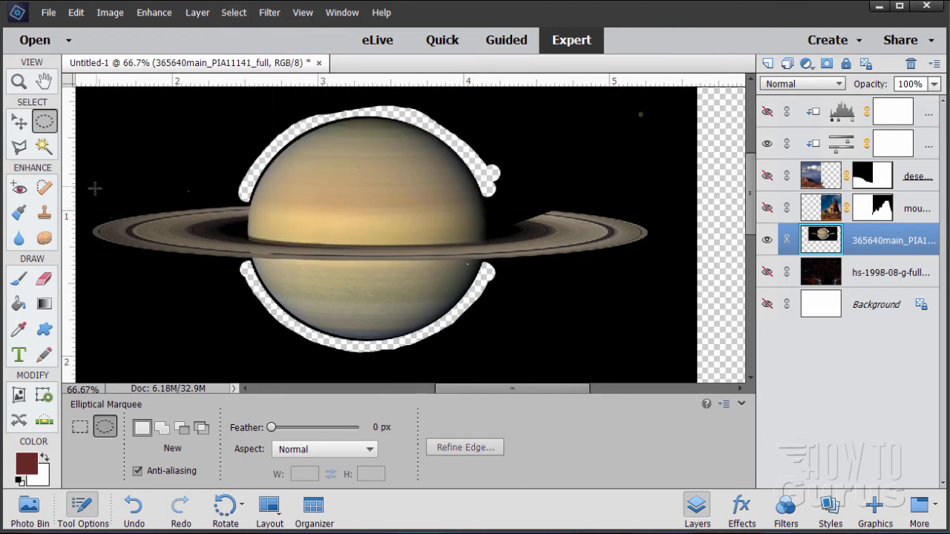
Draw an elliptical selection around Saturn's rings and transform it to 83.82% height to fit the rings.
{"action": "left_click_drag", "start_coordinate": [89, 191], "coordinate": [650, 272]}
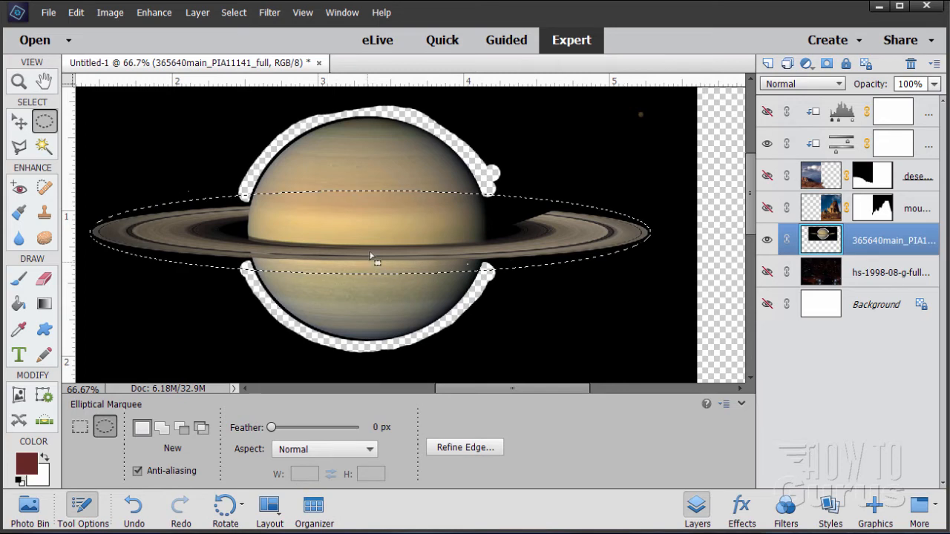
{"action": "left_click", "coordinate": [233, 13]}
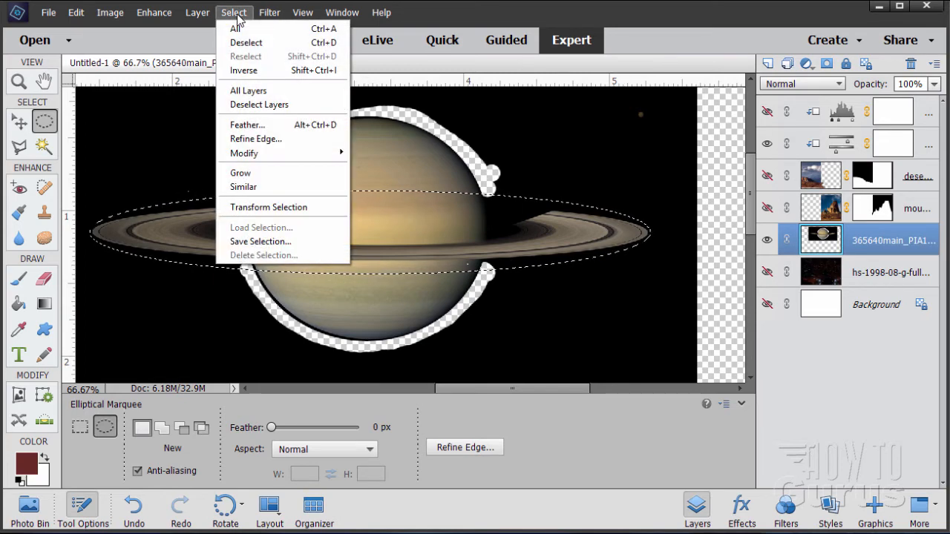
{"action": "left_click", "coordinate": [277, 208]}
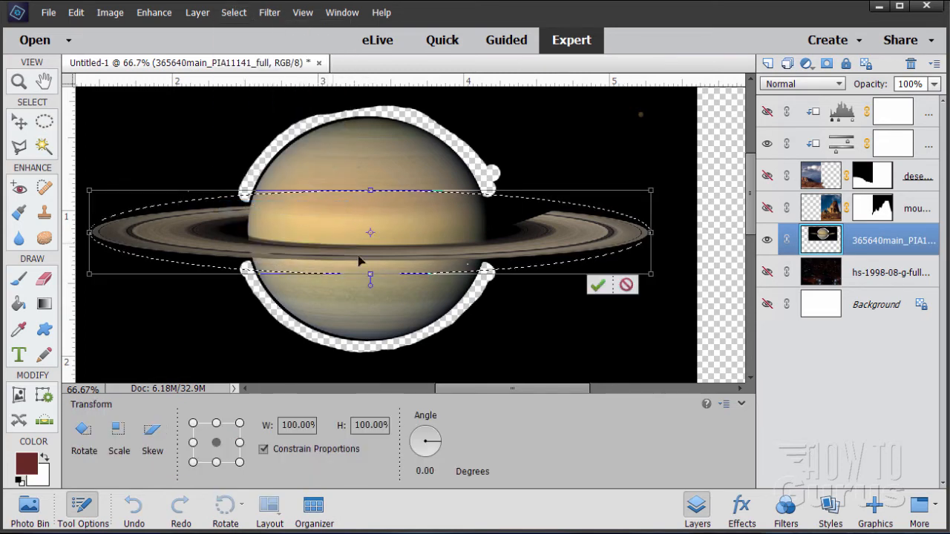
{"action": "left_click_drag", "start_coordinate": [371, 272], "coordinate": [371, 270]}
{"action": "left_click_drag", "start_coordinate": [370, 191], "coordinate": [371, 198]}
{"action": "left_click_drag", "start_coordinate": [371, 271], "coordinate": [370, 269]}
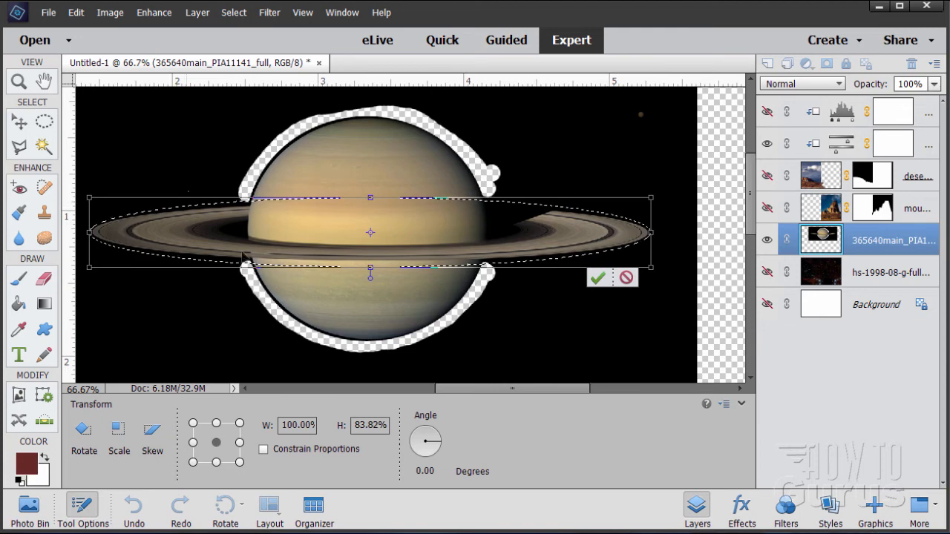
{"action": "left_click", "coordinate": [600, 279]}
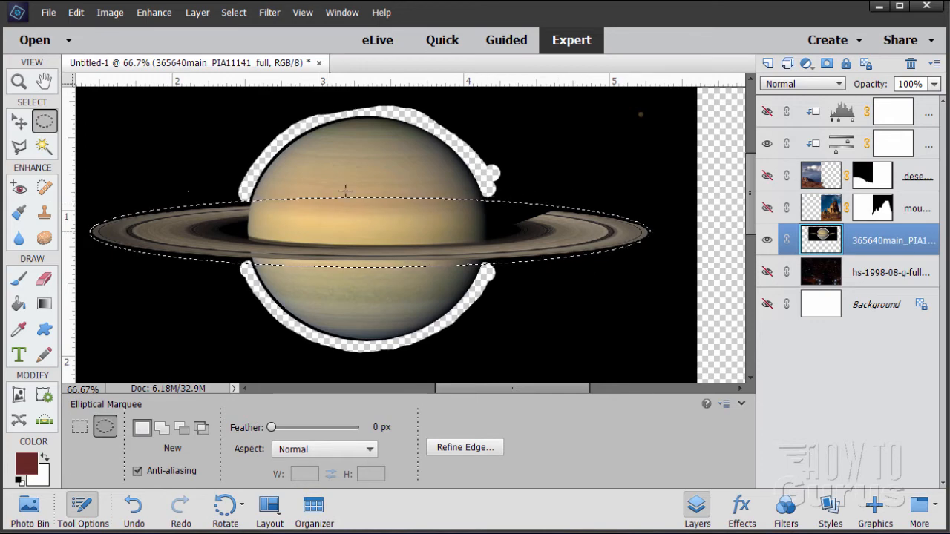
Invert the selection, erase the background along the outer edge of the rings, and deselect.
{"action": "left_click", "coordinate": [235, 14]}
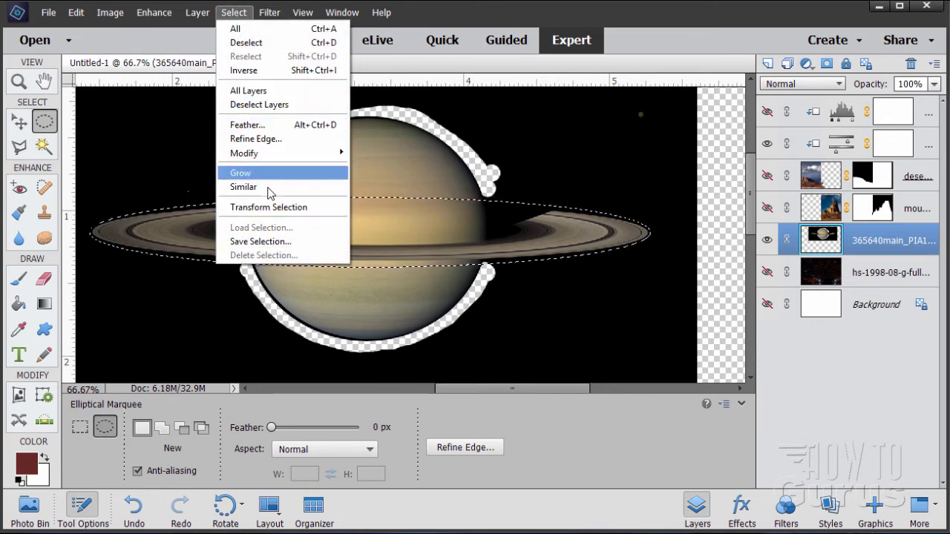
{"action": "left_click", "coordinate": [260, 72]}
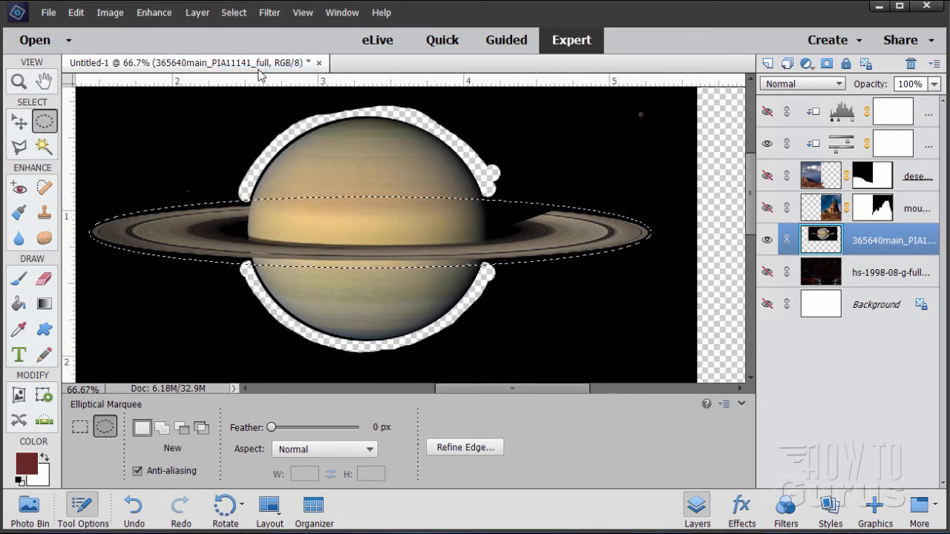
{"action": "left_click", "coordinate": [44, 278]}
{"action": "mouse_move", "coordinate": [145, 260]}
{"action": "left_mouse_down"}
{"action": "mouse_move", "coordinate": [239, 266]}
{"action": "mouse_move", "coordinate": [160, 265]}
{"action": "mouse_move", "coordinate": [85, 239]}
{"action": "mouse_move", "coordinate": [102, 215]}
{"action": "mouse_move", "coordinate": [238, 194]}
{"action": "mouse_move", "coordinate": [215, 201]}
{"action": "left_mouse_up"}
{"action": "mouse_move", "coordinate": [524, 195]}
{"action": "left_mouse_down"}
{"action": "mouse_move", "coordinate": [490, 191]}
{"action": "mouse_move", "coordinate": [549, 197]}
{"action": "left_mouse_up"}
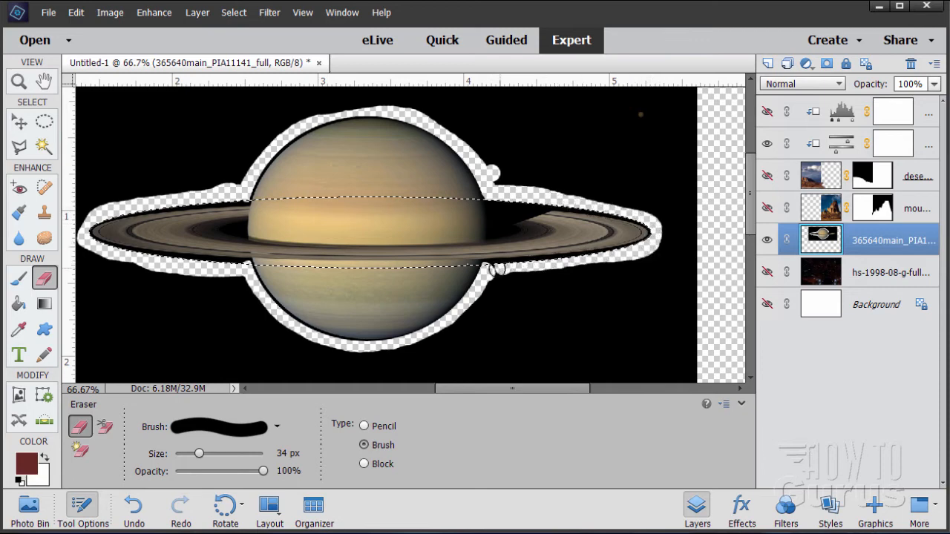
{"action": "left_click_drag", "start_coordinate": [497, 269], "coordinate": [630, 250]}
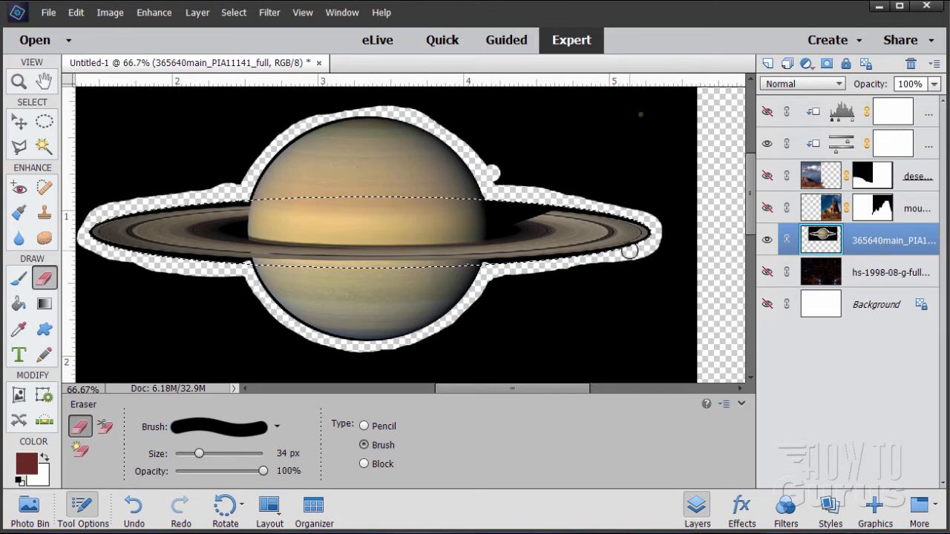
{"action": "left_click", "coordinate": [233, 12]}
{"action": "left_click", "coordinate": [252, 42]}
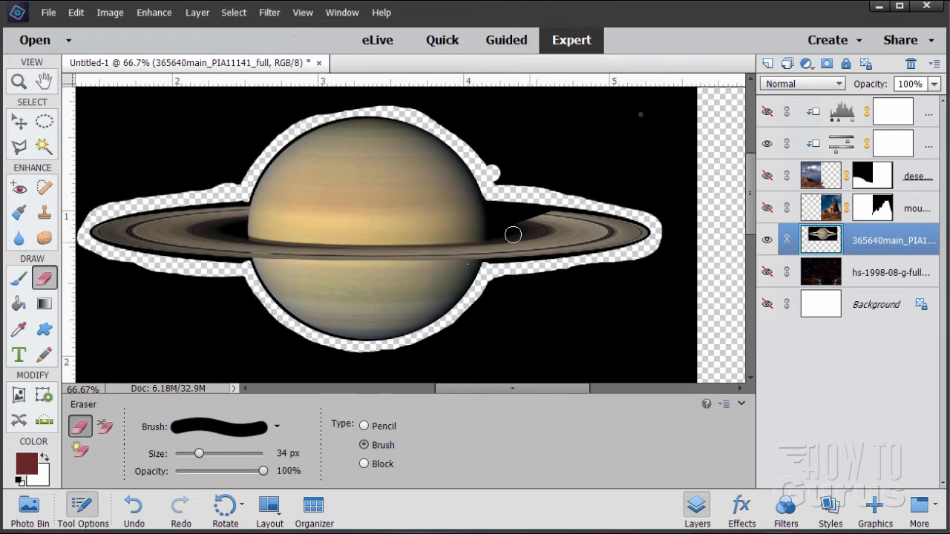
{"action": "left_click", "coordinate": [44, 146]}
{"action": "left_click", "coordinate": [187, 151]}
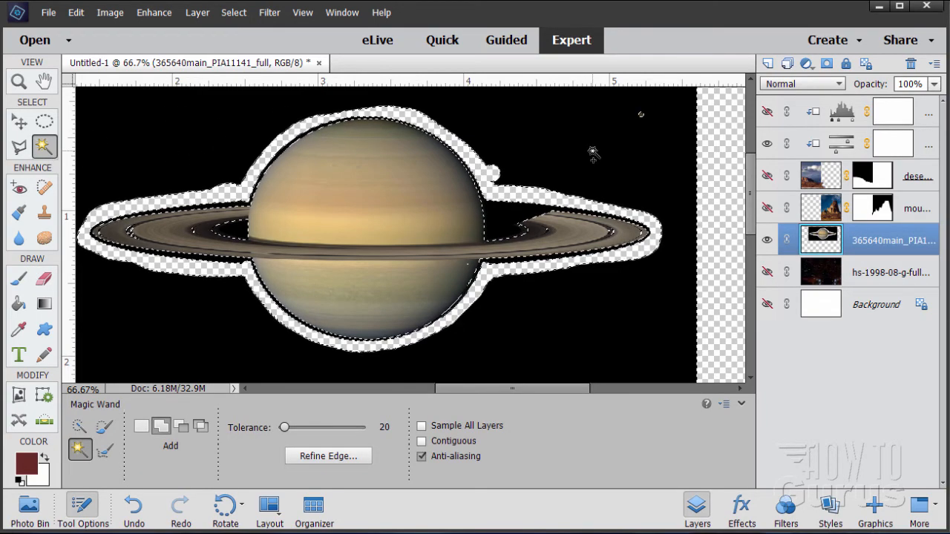
{"action": "left_click", "coordinate": [233, 12]}
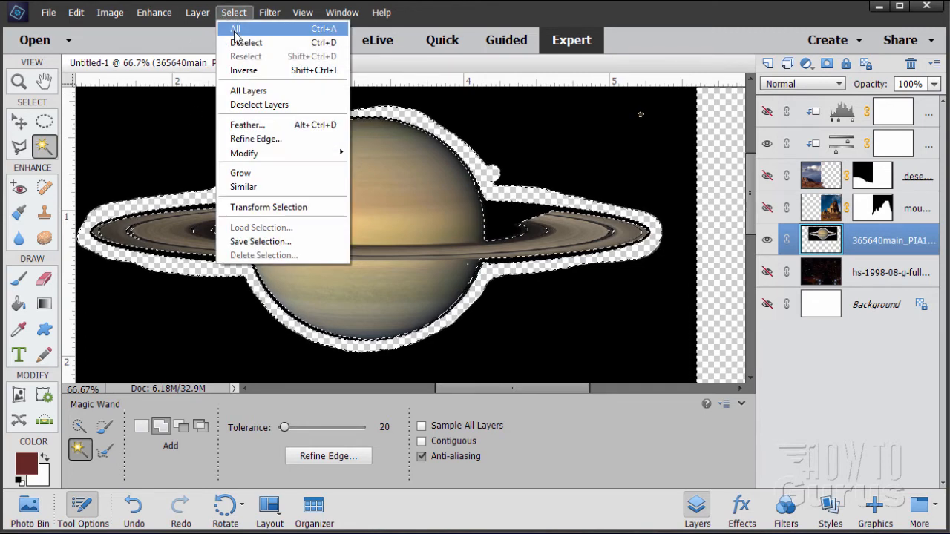
{"action": "left_click", "coordinate": [256, 41]}
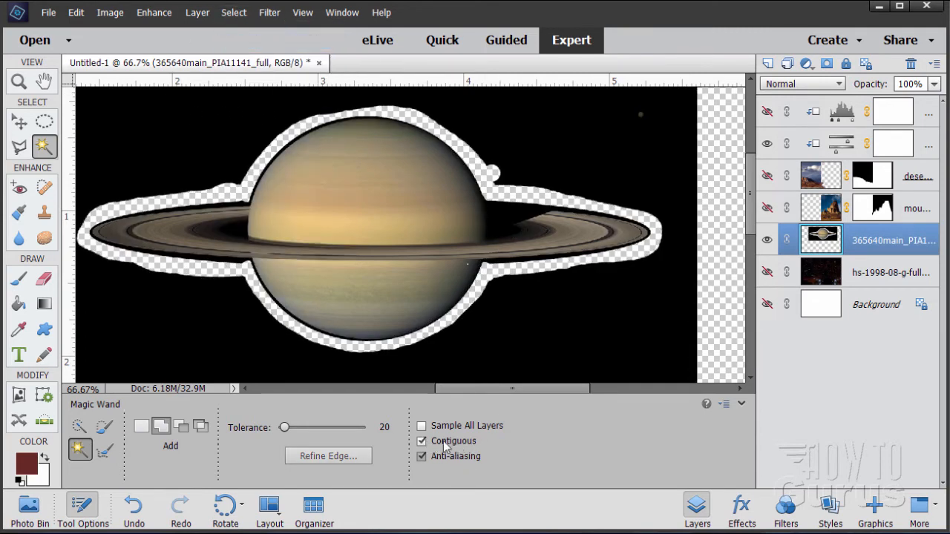
Delete the contiguous black background around Saturn with the Magic Wand, then erase a leftover speck.
{"action": "left_click", "coordinate": [156, 334]}
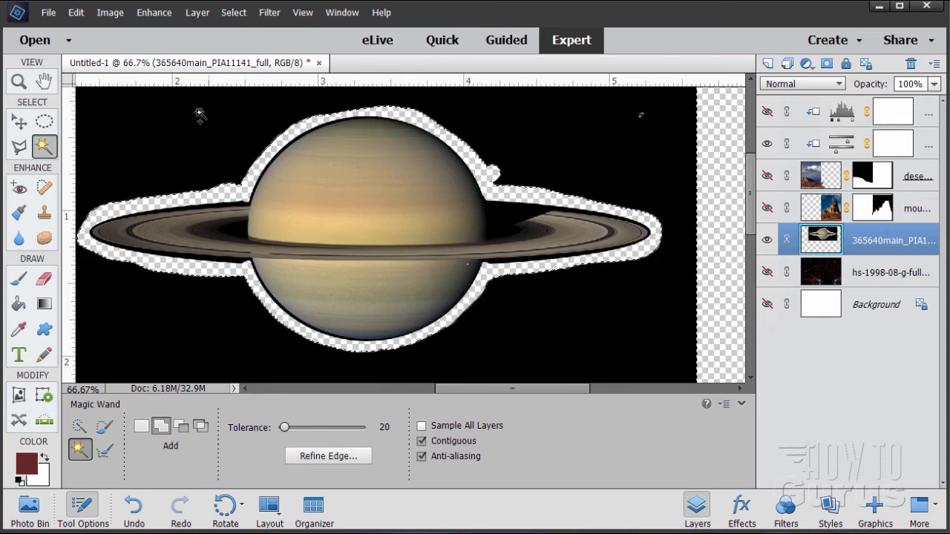
{"action": "key", "text": "Delete"}
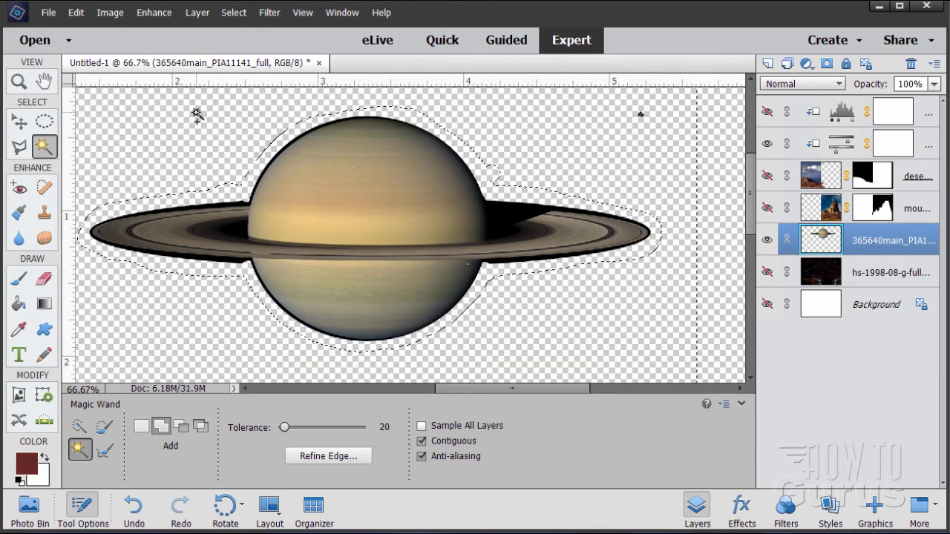
{"action": "left_click", "coordinate": [234, 12]}
{"action": "left_click", "coordinate": [242, 41]}
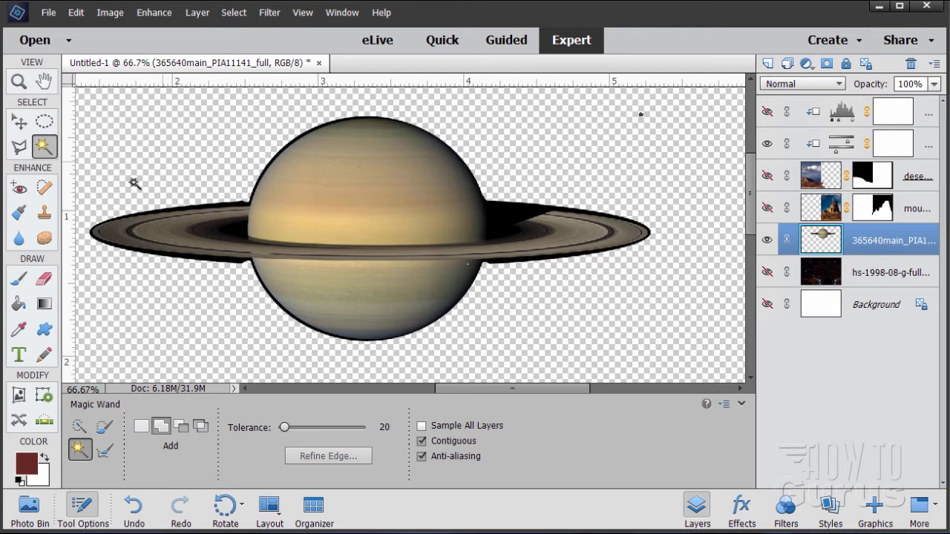
{"action": "left_click", "coordinate": [44, 279]}
{"action": "mouse_move", "coordinate": [647, 119]}
{"action": "left_mouse_down"}
{"action": "mouse_move", "coordinate": [641, 110]}
{"action": "mouse_move", "coordinate": [646, 119]}
{"action": "left_mouse_up"}
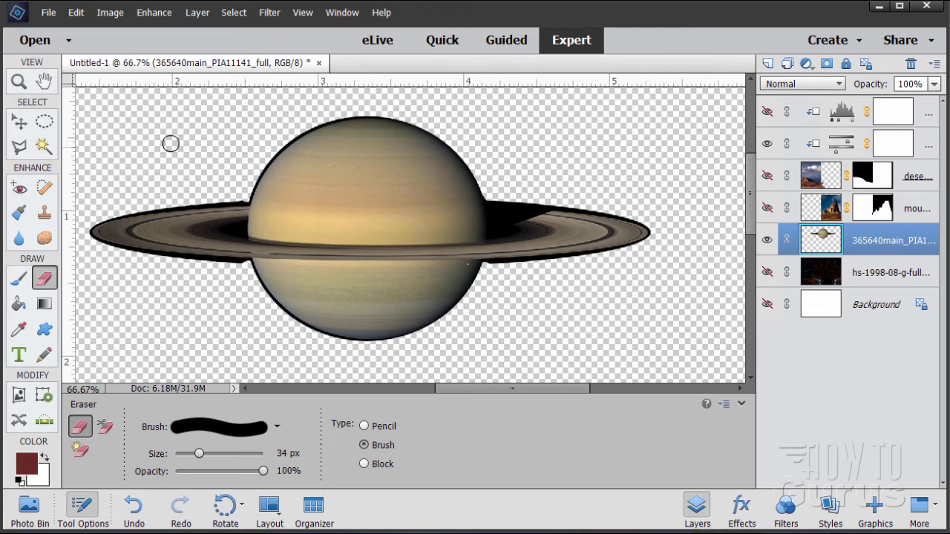
Show the star field layer and rotate the Saturn layer 20 degrees.
{"action": "left_click", "coordinate": [20, 123]}
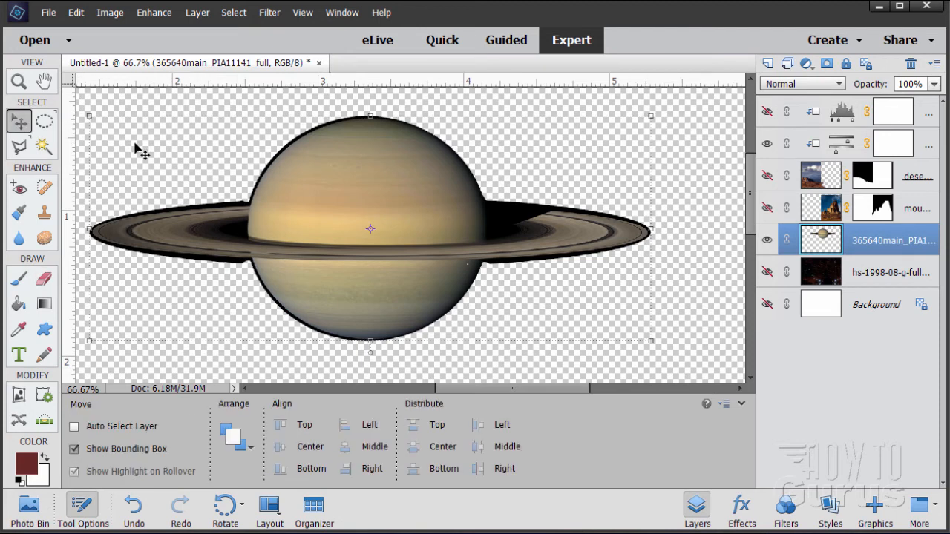
{"action": "left_click", "coordinate": [768, 273]}
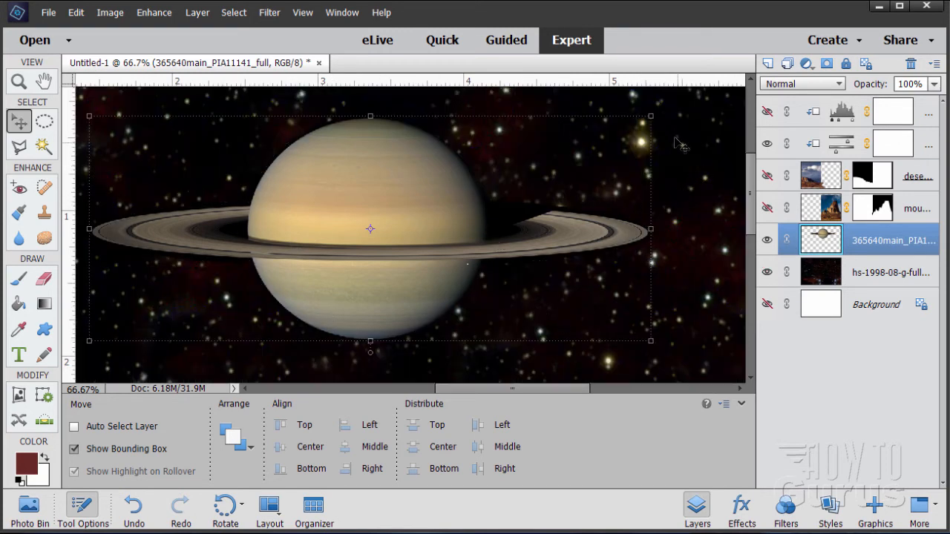
{"action": "left_click", "coordinate": [651, 116]}
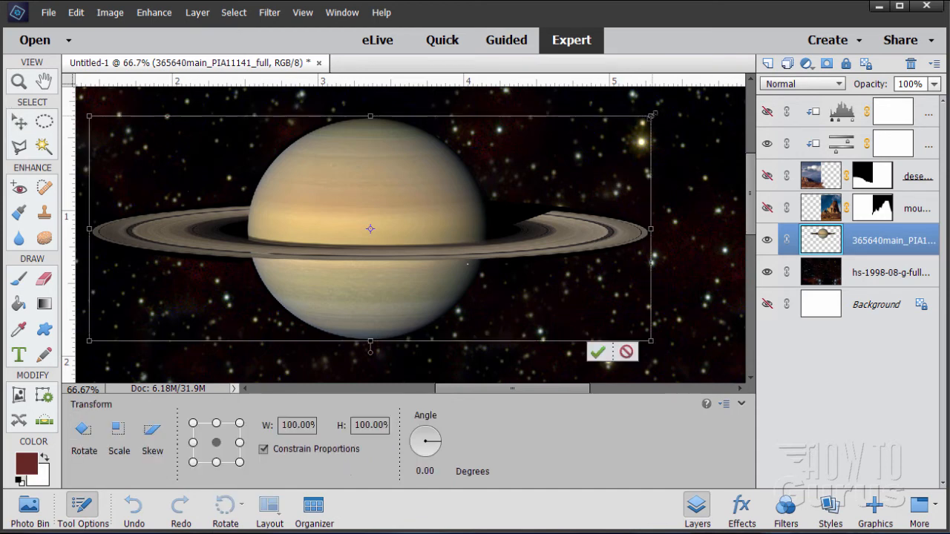
{"action": "left_click", "coordinate": [424, 471]}
{"action": "type", "text": "20"}
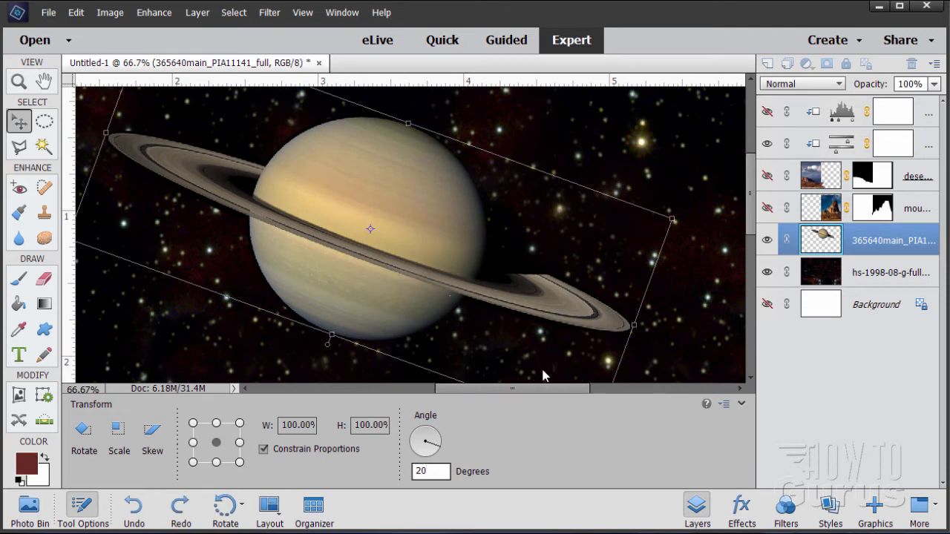
{"action": "left_click", "coordinate": [543, 371]}
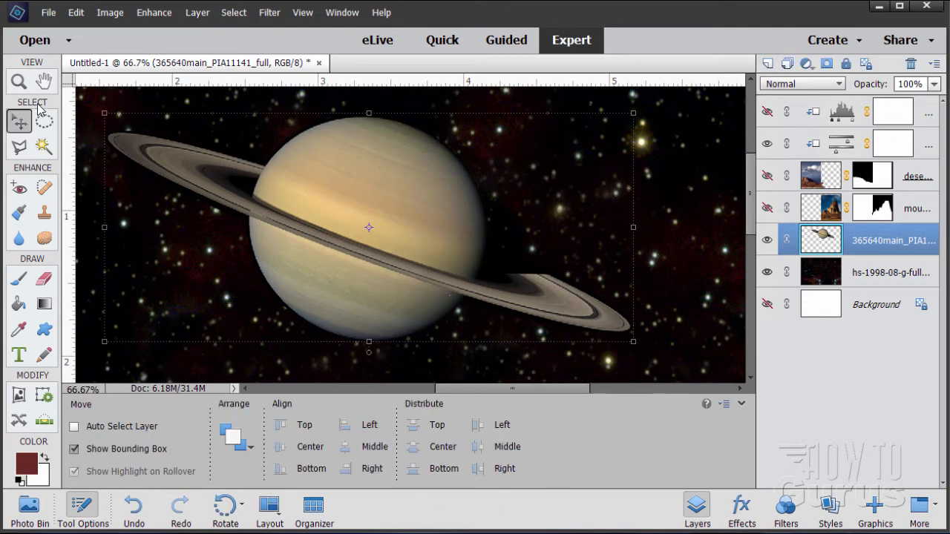
Fit the view to the screen and make the mountain, desert and top adjustment layers visible.
{"action": "left_click", "coordinate": [19, 82]}
{"action": "left_click", "coordinate": [393, 426]}
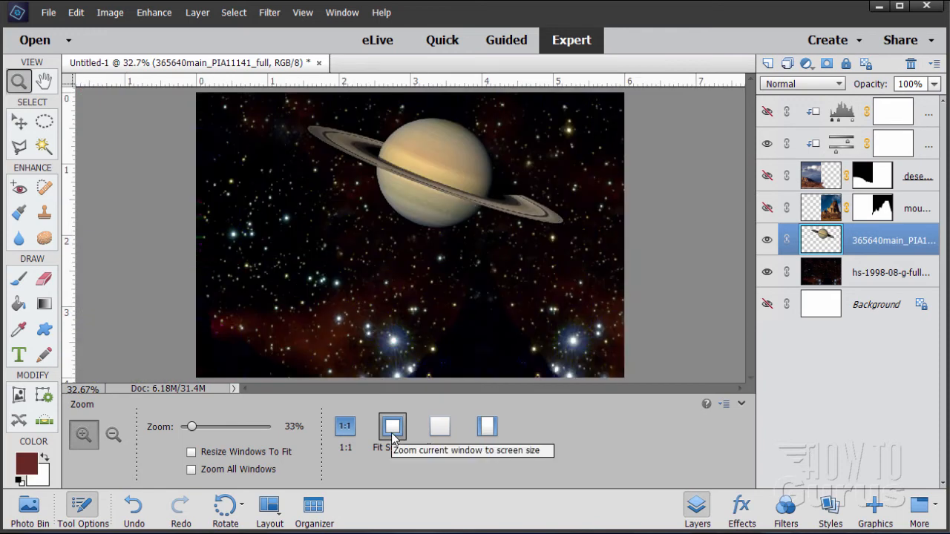
{"action": "left_click", "coordinate": [767, 208]}
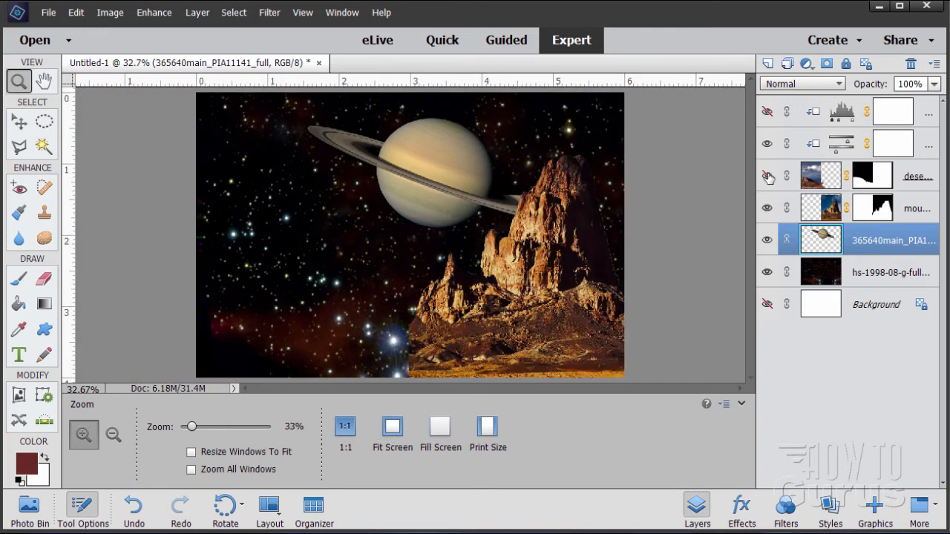
{"action": "left_click", "coordinate": [767, 176]}
{"action": "left_click", "coordinate": [768, 112]}
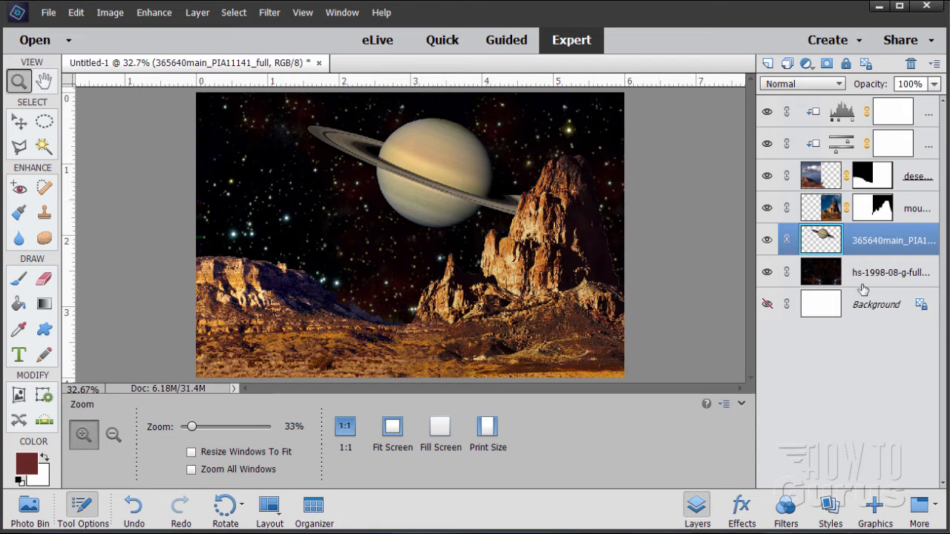
Select the star field layer and zoom in to inspect the mountain edges against the stars.
{"action": "left_click", "coordinate": [826, 279]}
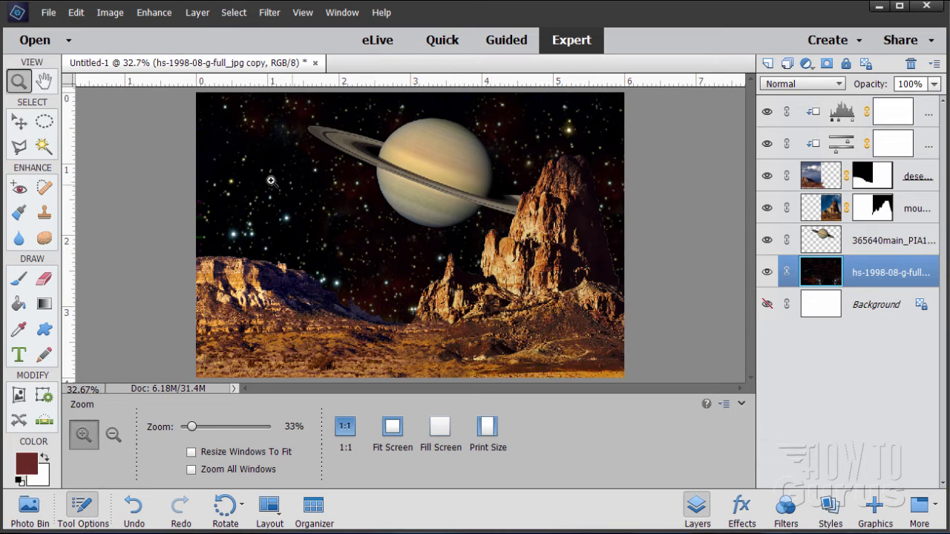
{"action": "left_click", "coordinate": [19, 123]}
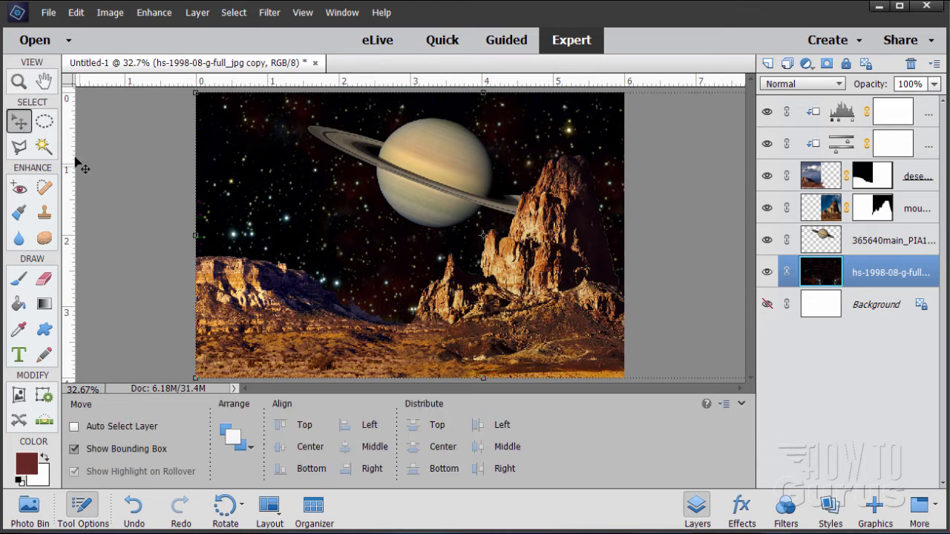
{"action": "left_click", "coordinate": [18, 82]}
{"action": "left_click", "coordinate": [336, 280]}
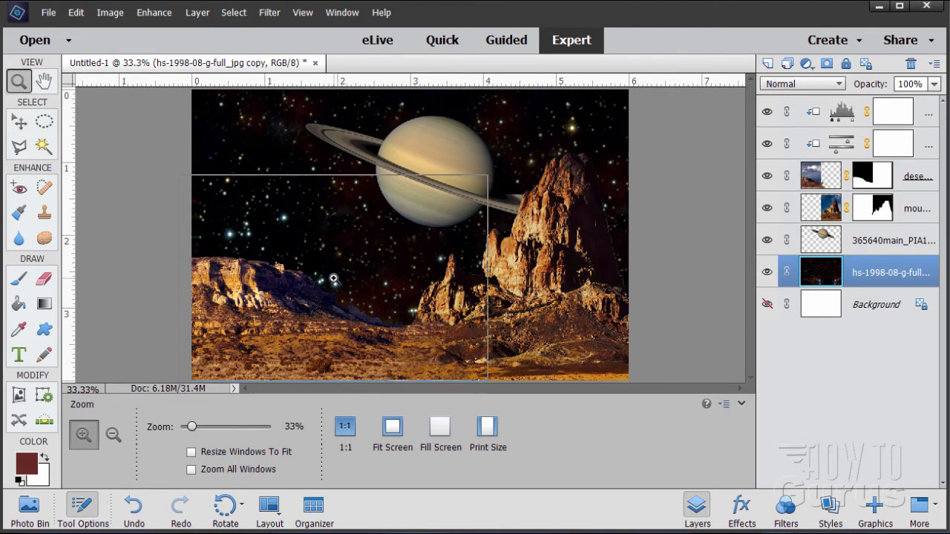
{"action": "left_click", "coordinate": [520, 298]}
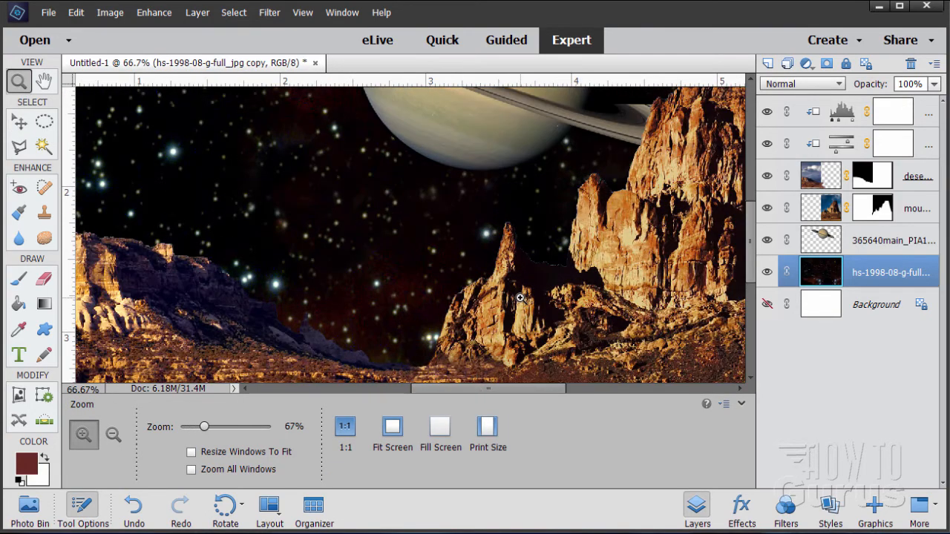
{"action": "left_click", "coordinate": [520, 297]}
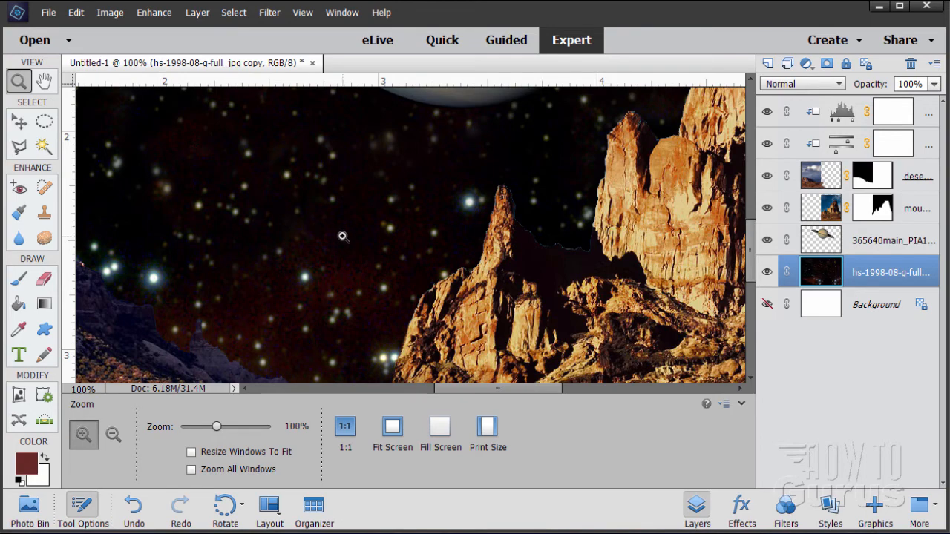
{"action": "left_click", "coordinate": [401, 434]}
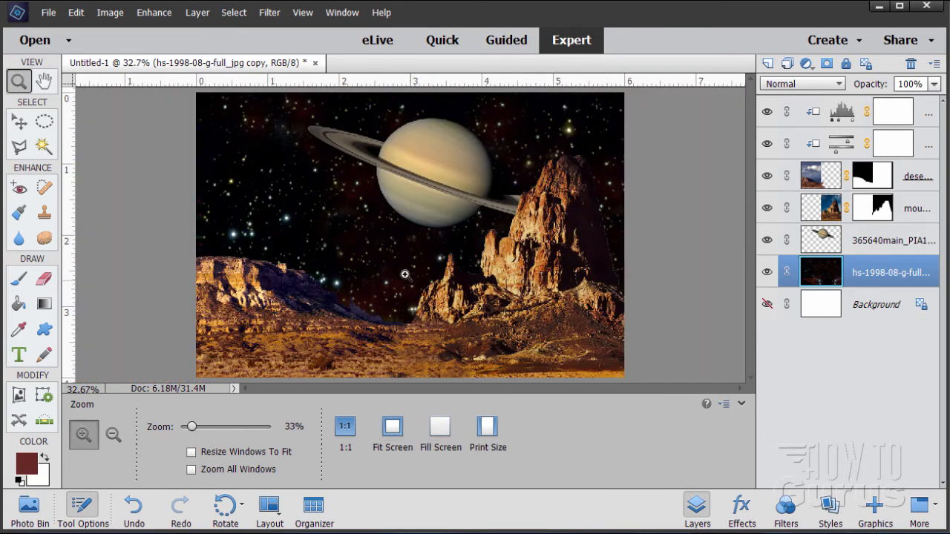
{"action": "left_click", "coordinate": [22, 122]}
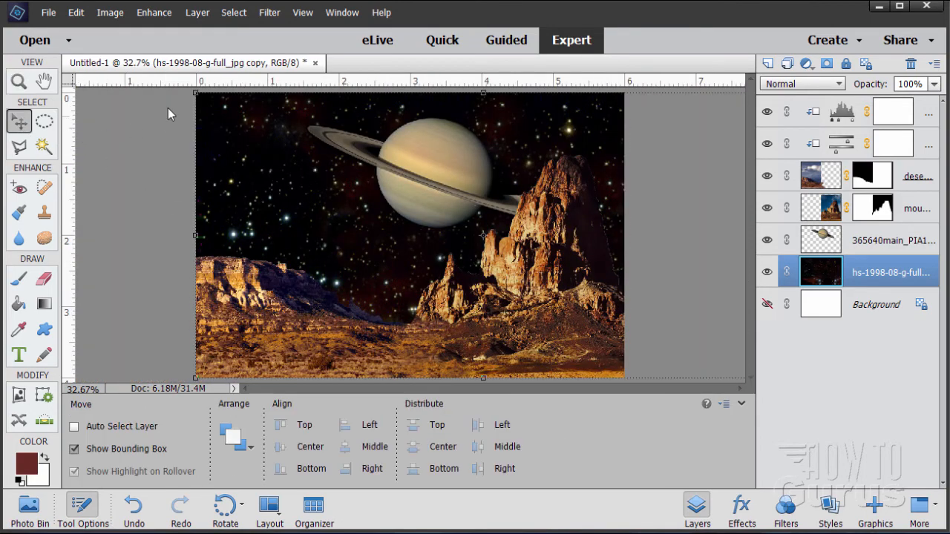
Sharpen the star field layer with Adjust Sharpness using an amount of 435% and a radius of 0.9 px.
{"action": "left_click", "coordinate": [155, 14]}
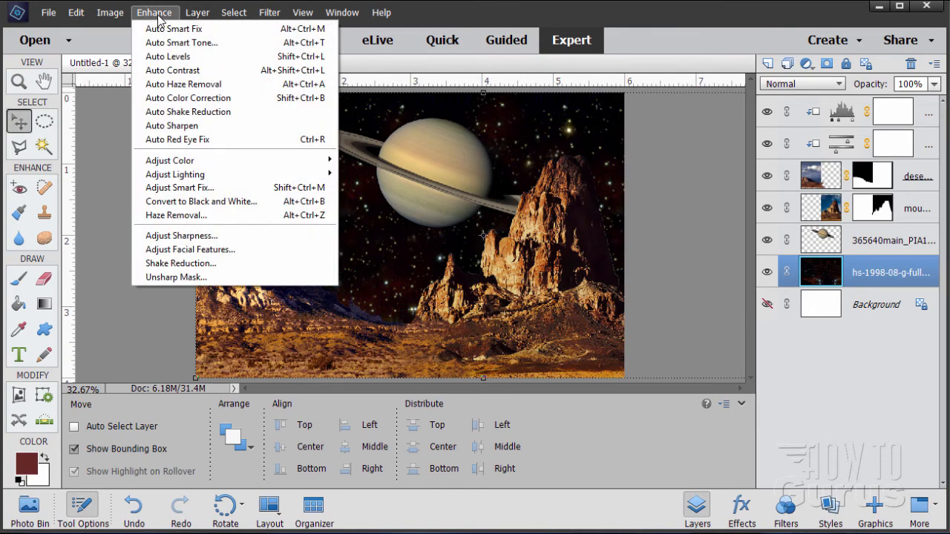
{"action": "left_click", "coordinate": [195, 238]}
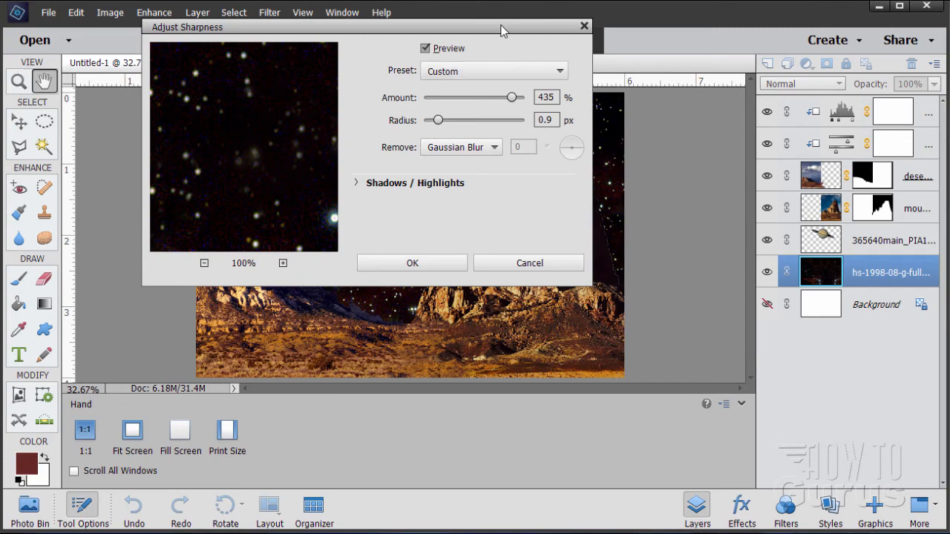
{"action": "left_click_drag", "start_coordinate": [505, 30], "coordinate": [870, 117]}
{"action": "left_click", "coordinate": [779, 150]}
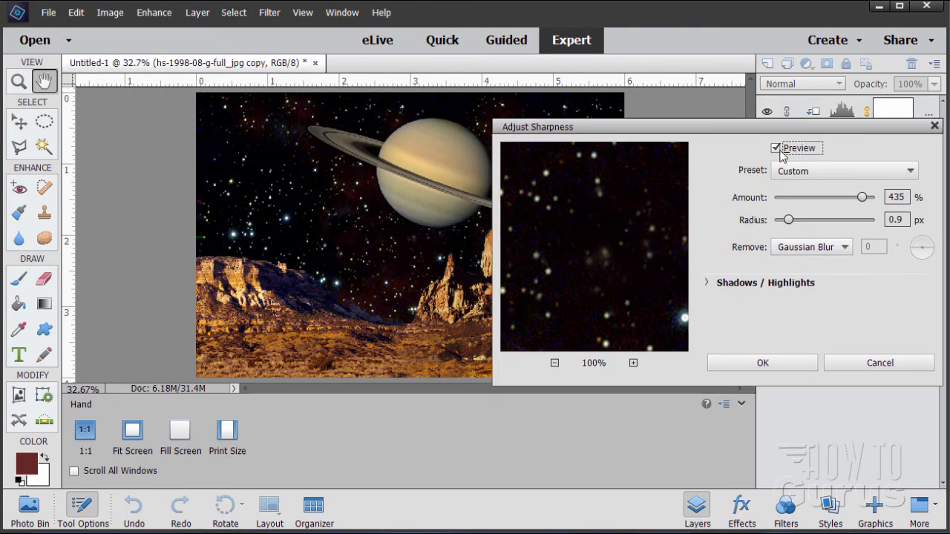
{"action": "left_click", "coordinate": [777, 149]}
{"action": "left_click_drag", "start_coordinate": [742, 130], "coordinate": [686, 158]}
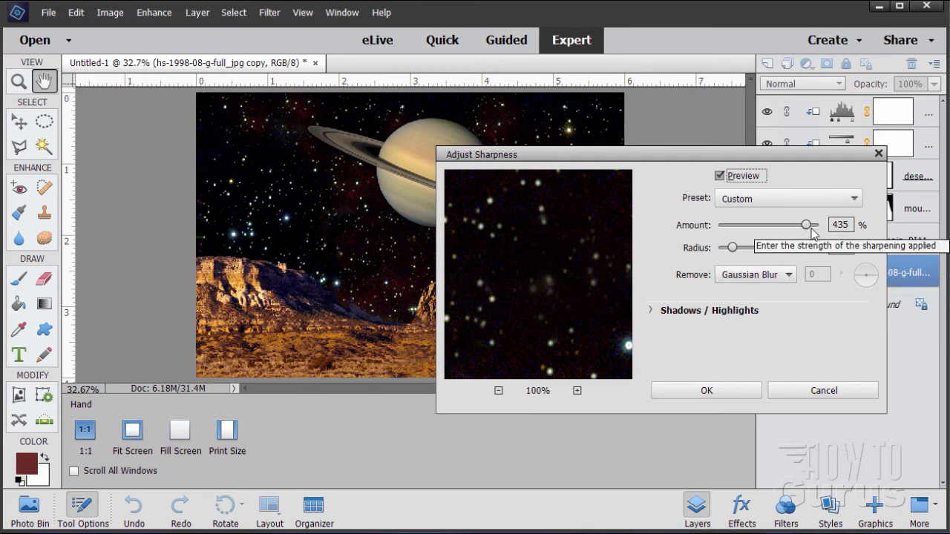
{"action": "mouse_move", "coordinate": [807, 225]}
{"action": "left_mouse_down"}
{"action": "mouse_move", "coordinate": [721, 228]}
{"action": "mouse_move", "coordinate": [801, 232]}
{"action": "left_mouse_up"}
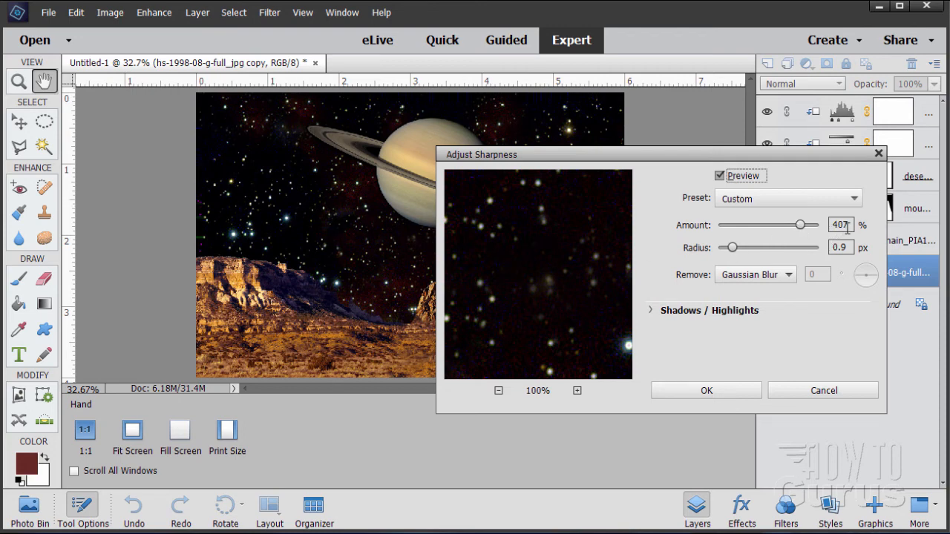
{"action": "left_click_drag", "start_coordinate": [846, 225], "coordinate": [826, 226]}
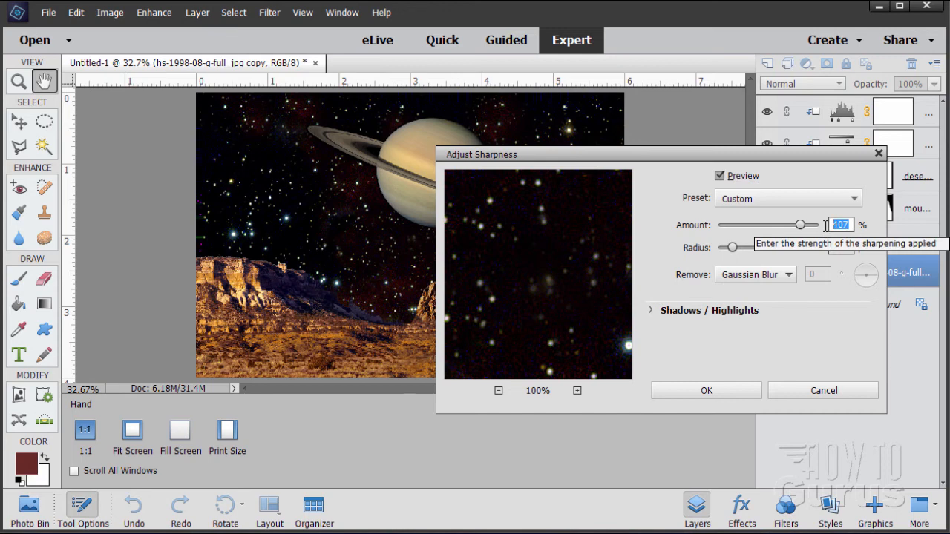
{"action": "type", "text": "4"}
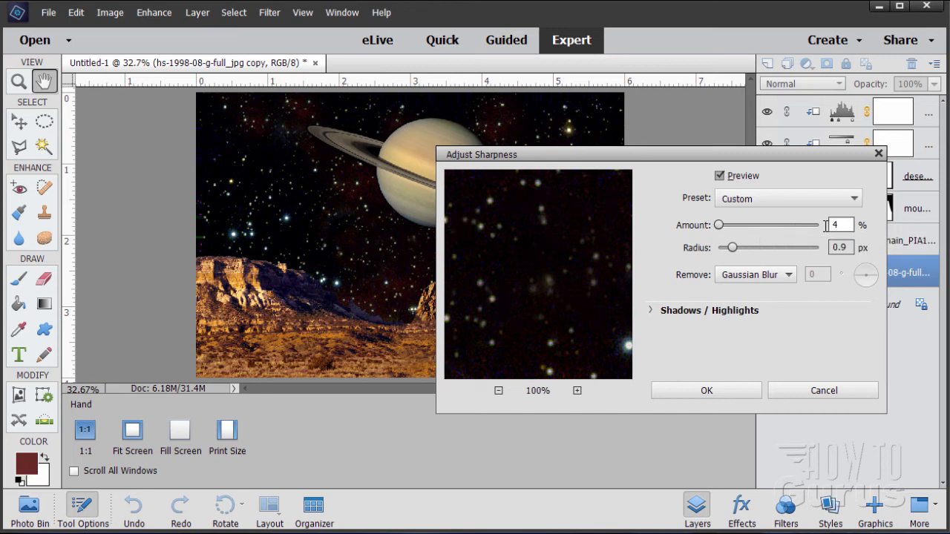
{"action": "type", "text": "35"}
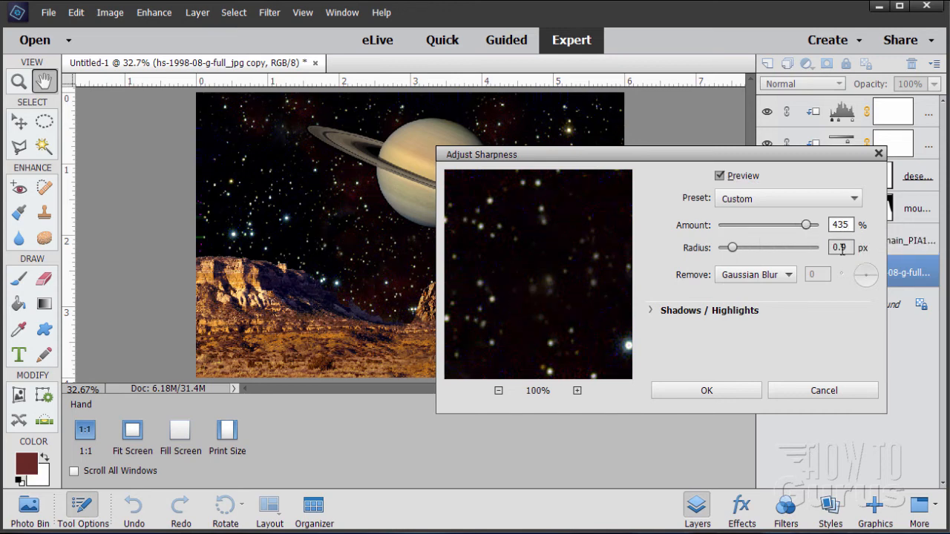
{"action": "left_click", "coordinate": [707, 392]}
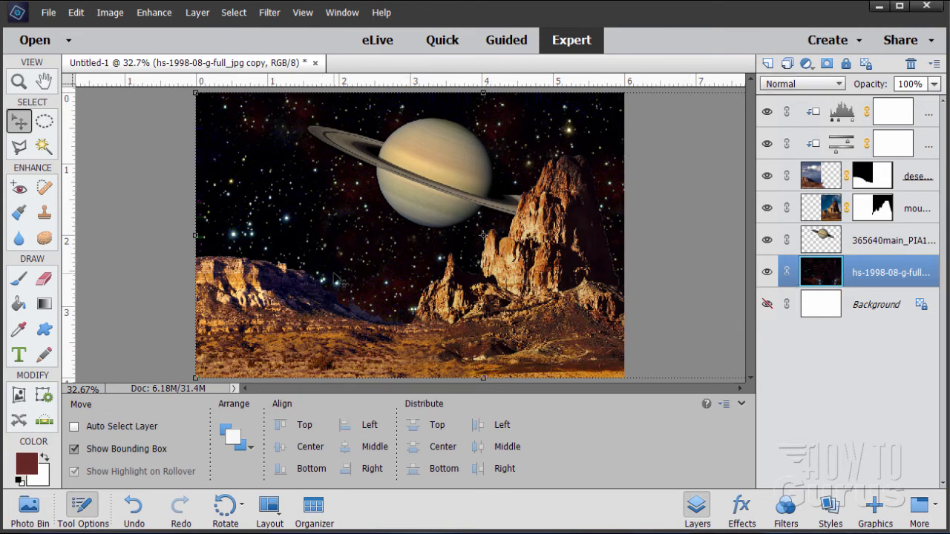
Reset the colours to default and fill the Background layer with black using the Paint Bucket.
{"action": "left_click", "coordinate": [825, 317]}
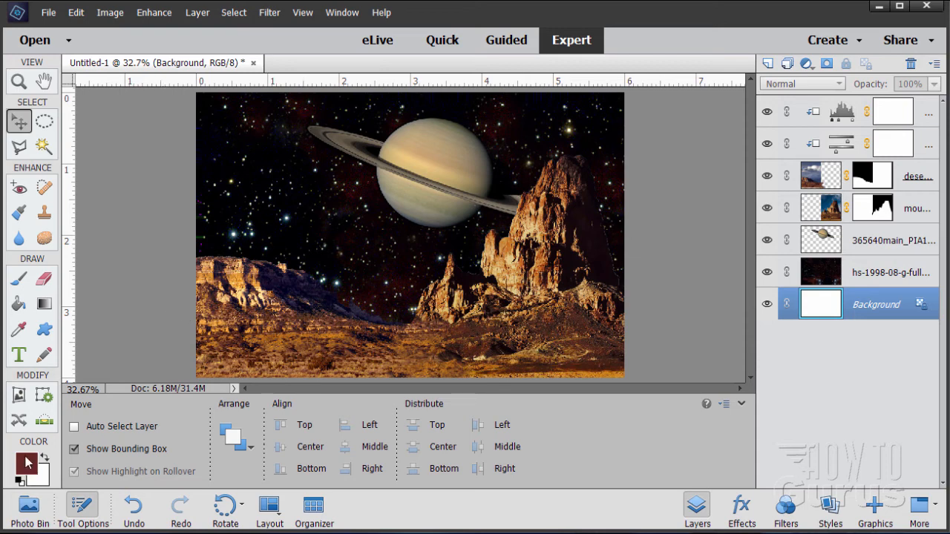
{"action": "left_click", "coordinate": [19, 481]}
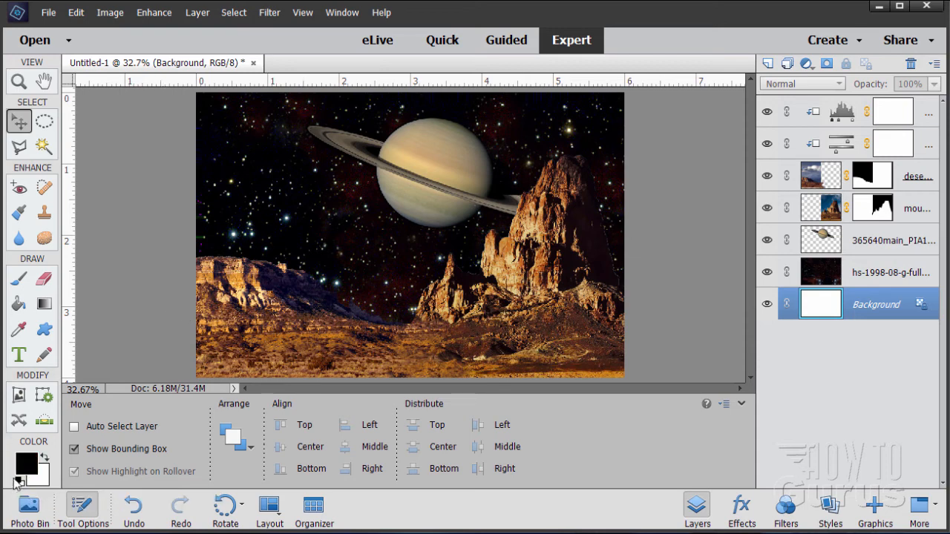
{"action": "left_click", "coordinate": [19, 304]}
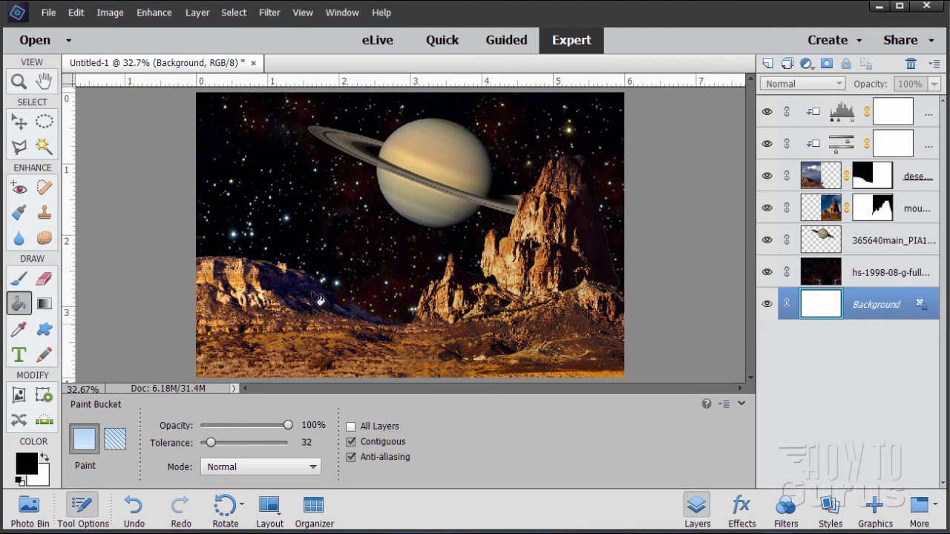
{"action": "left_click", "coordinate": [320, 257]}
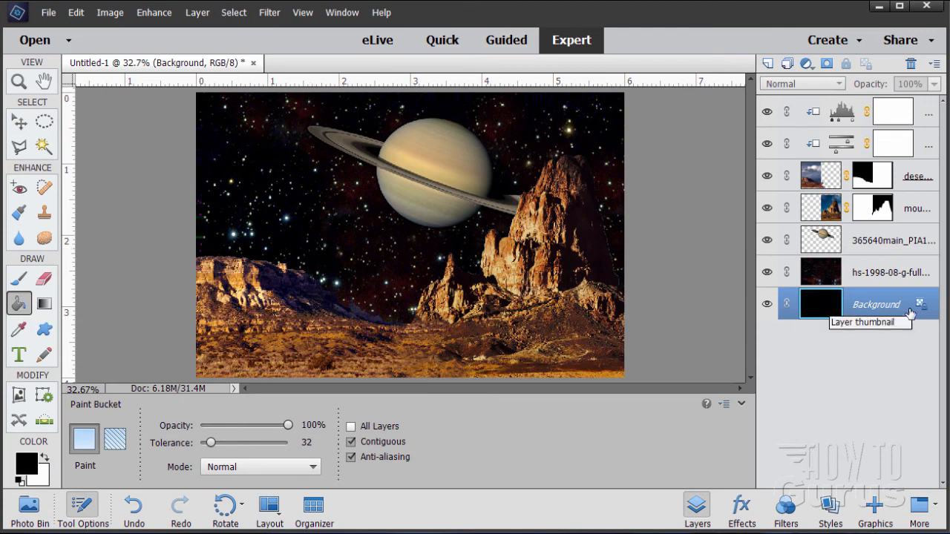
Set the star field layer's blend mode to Hard Light.
{"action": "left_click", "coordinate": [834, 278]}
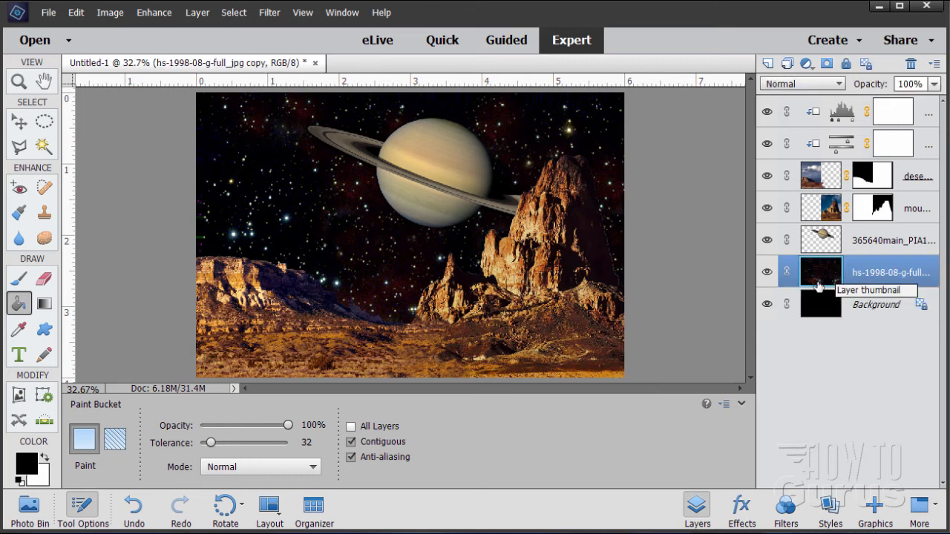
{"action": "left_click", "coordinate": [791, 85]}
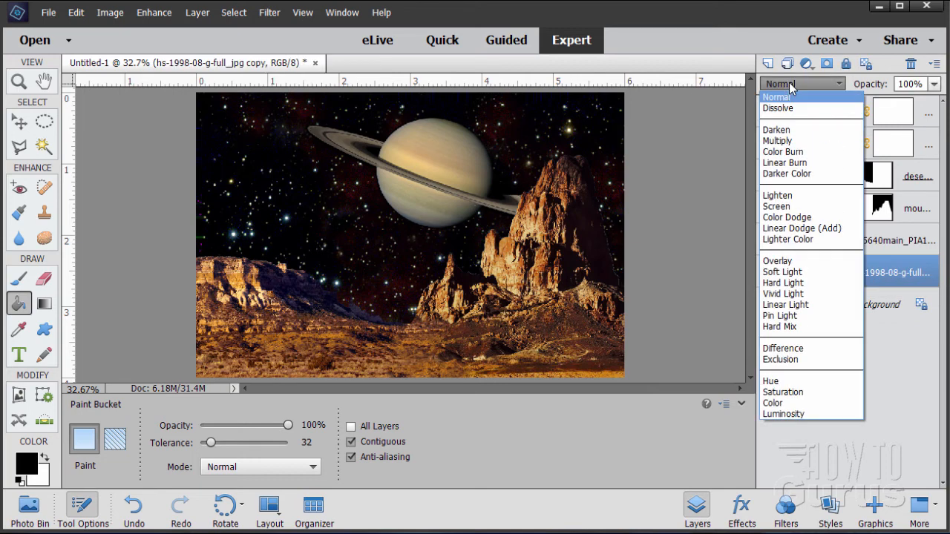
{"action": "left_click", "coordinate": [788, 285]}
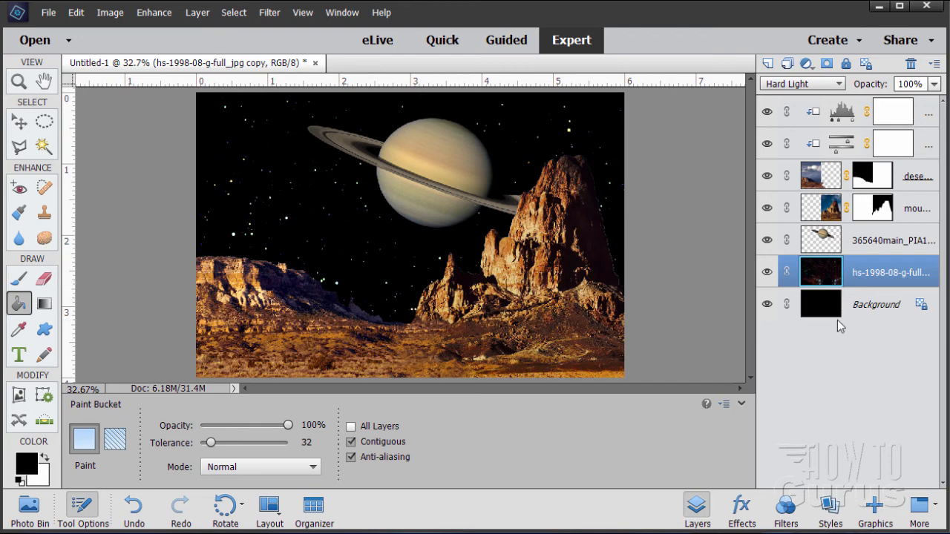
Add a Levels adjustment layer clipped to the Saturn layer.
{"action": "left_click", "coordinate": [21, 124]}
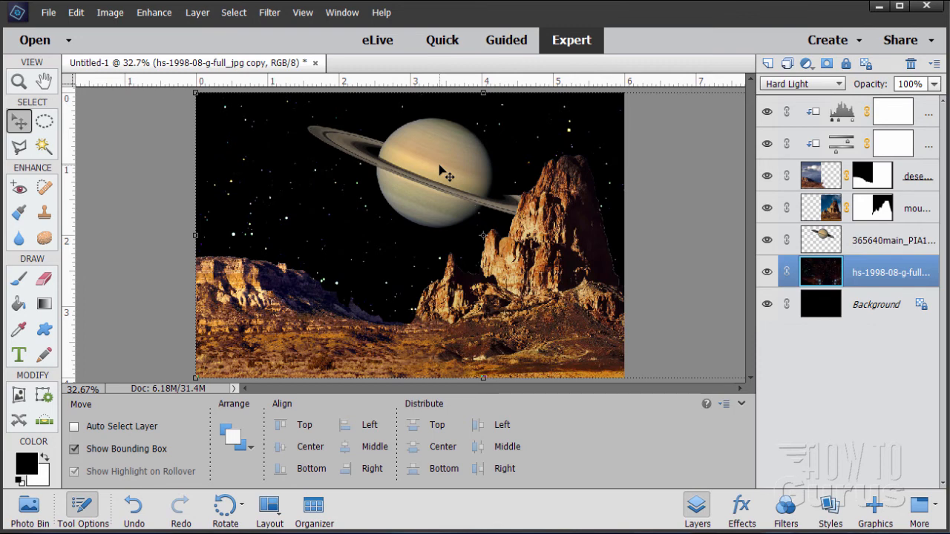
{"action": "left_click", "coordinate": [829, 247]}
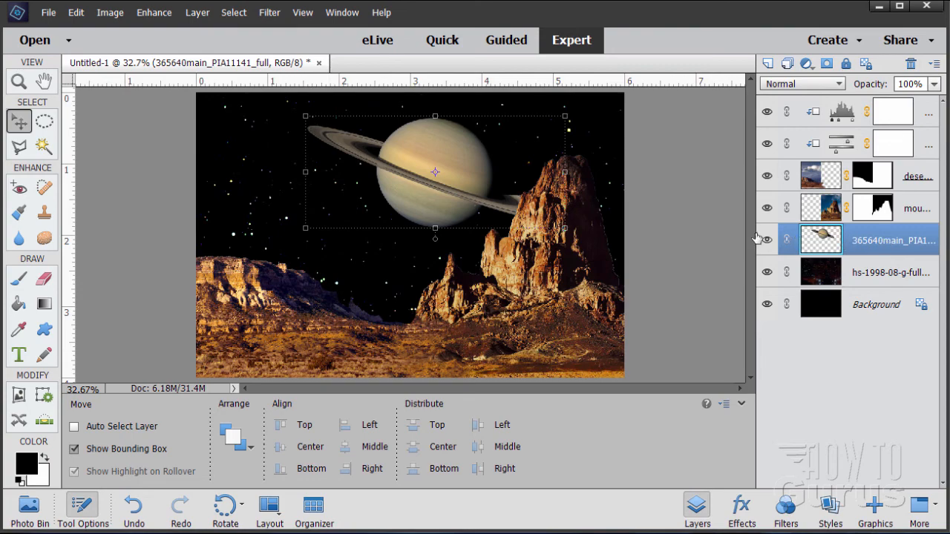
{"action": "left_click", "coordinate": [196, 13]}
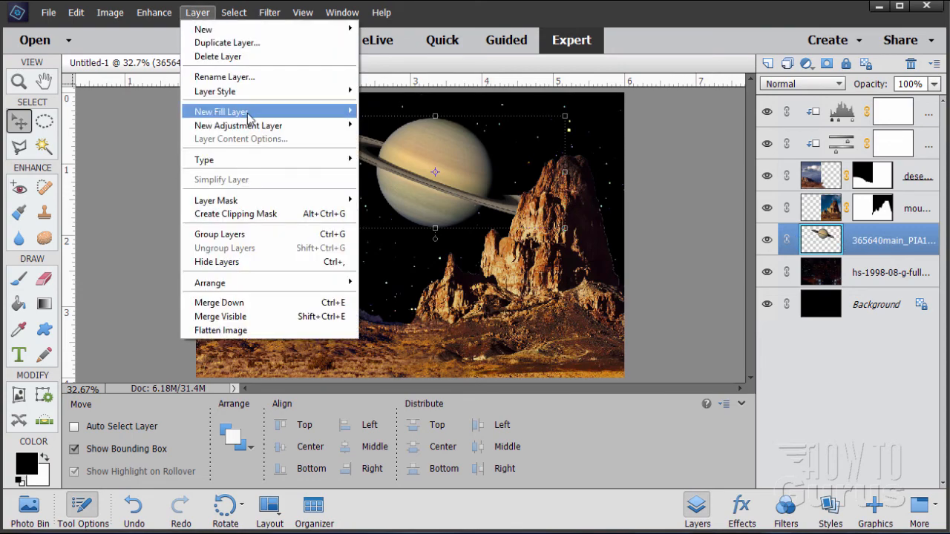
{"action": "mouse_move", "coordinate": [257, 131]}
{"action": "left_click", "coordinate": [377, 126]}
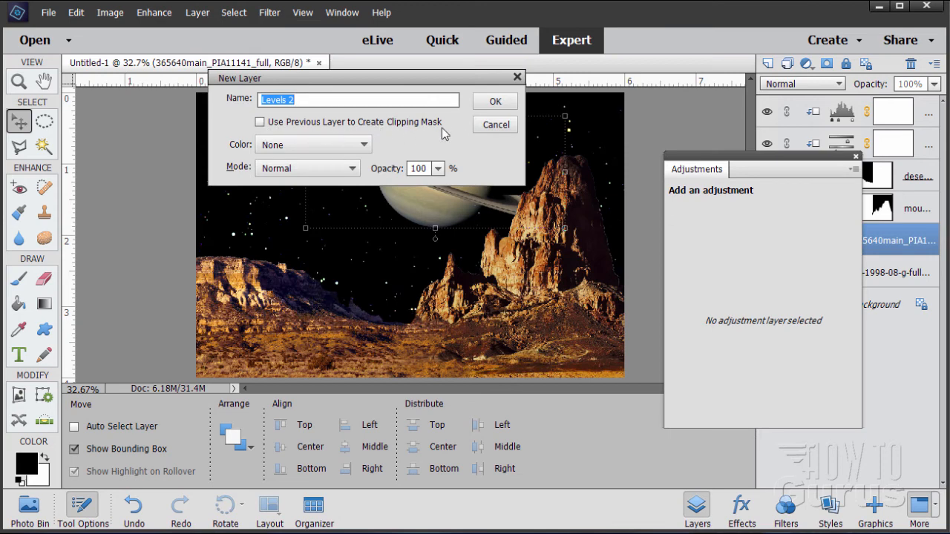
{"action": "left_click", "coordinate": [324, 124]}
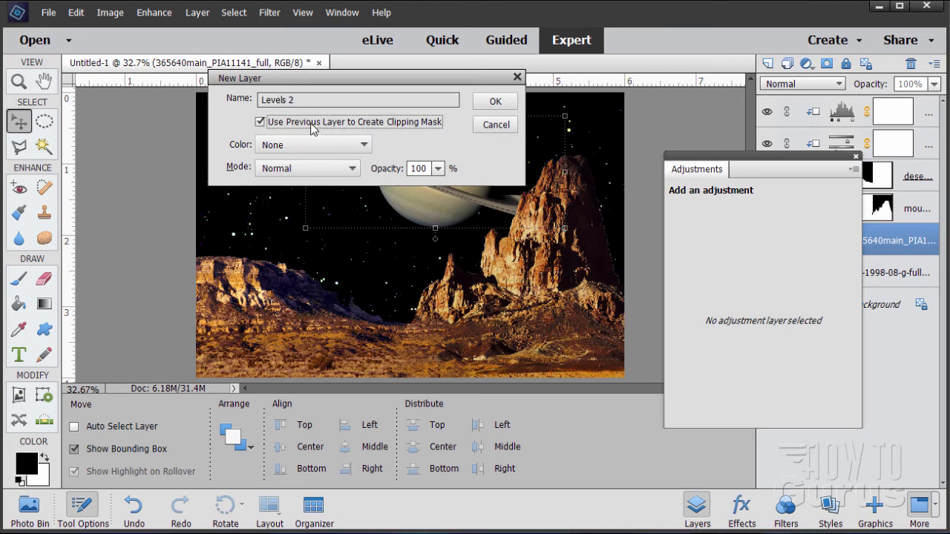
{"action": "left_click", "coordinate": [493, 108]}
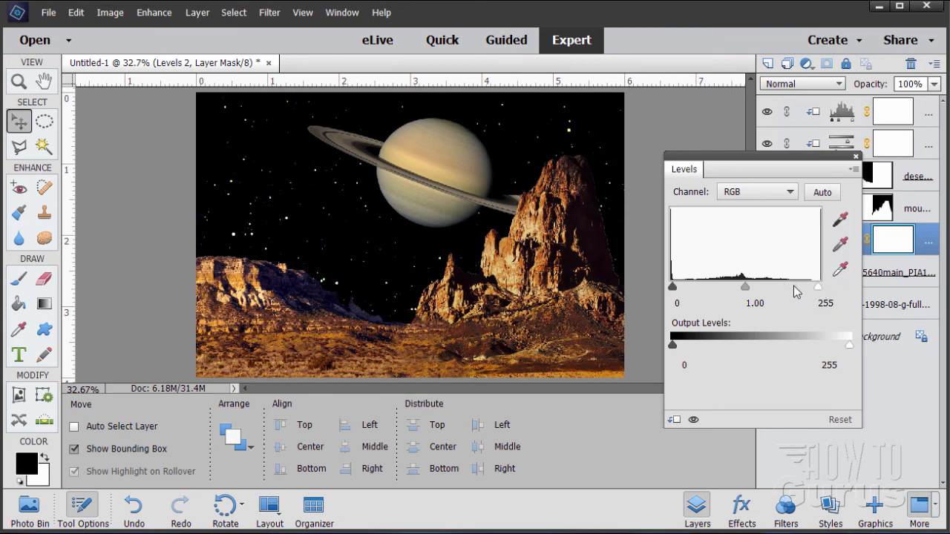
Set the Levels white input to 210 to brighten Saturn, compare before and after, and close the Levels panel.
{"action": "left_click_drag", "start_coordinate": [819, 289], "coordinate": [791, 288]}
{"action": "left_click", "coordinate": [829, 303]}
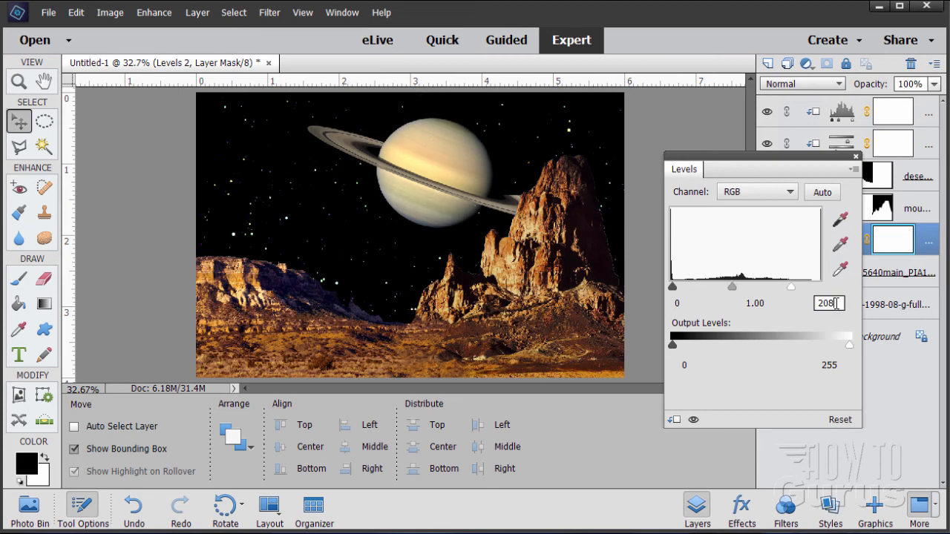
{"action": "type", "text": "210"}
{"action": "left_click", "coordinate": [694, 421]}
{"action": "left_click", "coordinate": [694, 421]}
{"action": "left_click", "coordinate": [694, 421]}
{"action": "left_click", "coordinate": [694, 421]}
{"action": "left_click", "coordinate": [694, 420]}
{"action": "left_click", "coordinate": [694, 421]}
{"action": "left_click", "coordinate": [856, 158]}
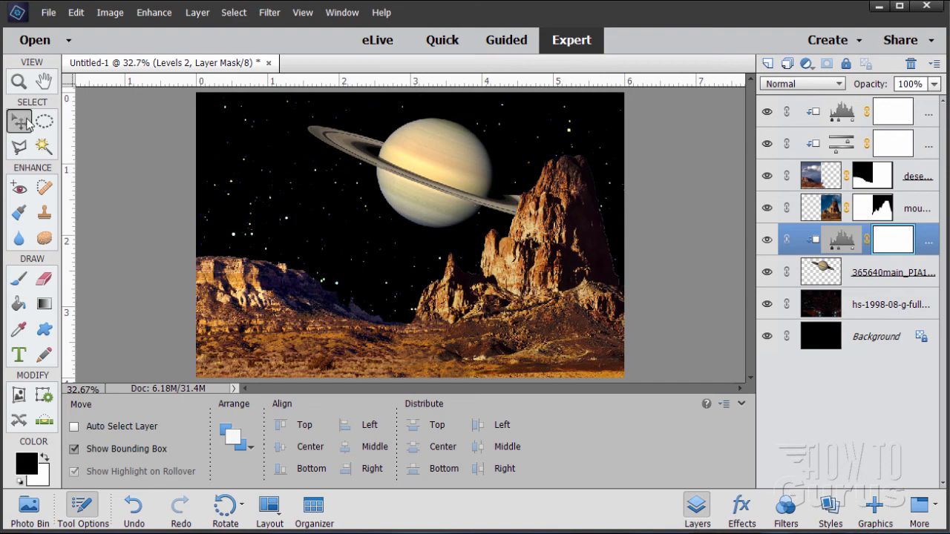
Float and enlarge the document window and zoom in to 50% to review the composite.
{"action": "left_click_drag", "start_coordinate": [233, 67], "coordinate": [254, 20]}
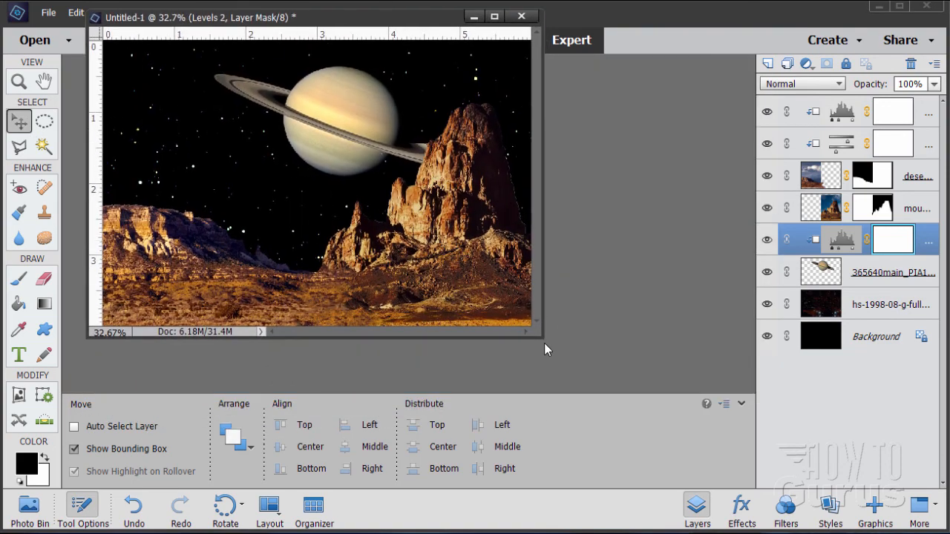
{"action": "left_click_drag", "start_coordinate": [542, 338], "coordinate": [849, 520]}
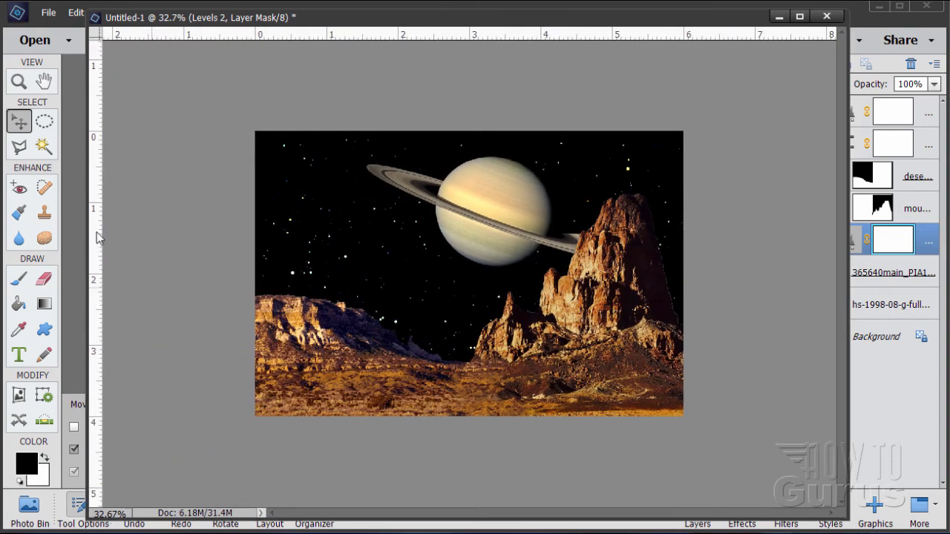
{"action": "left_click", "coordinate": [25, 87]}
{"action": "left_click", "coordinate": [521, 311]}
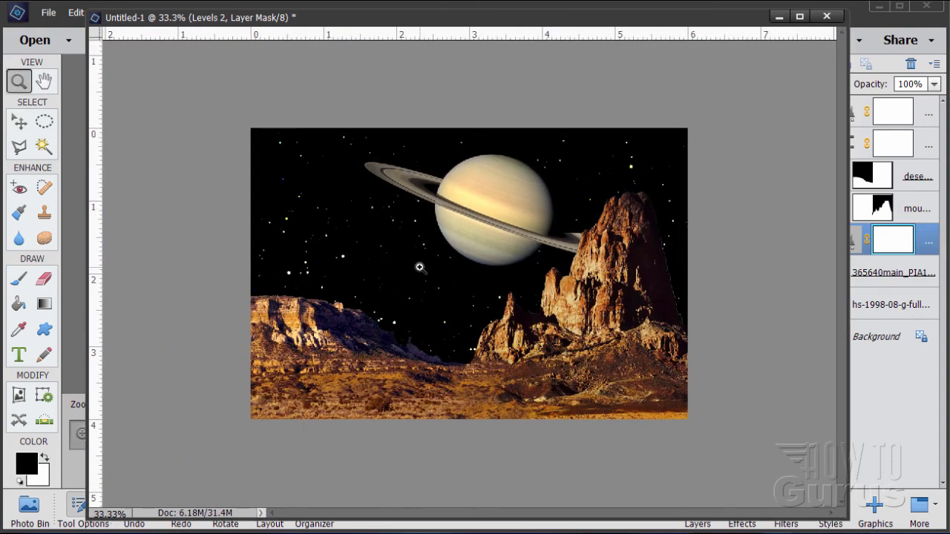
{"action": "left_click", "coordinate": [420, 268]}
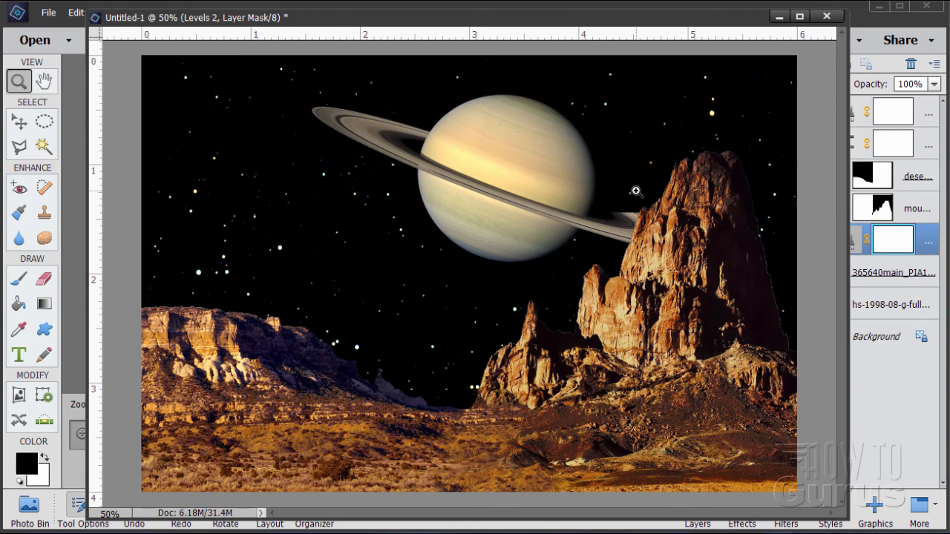
{"action": "left_click", "coordinate": [21, 123]}
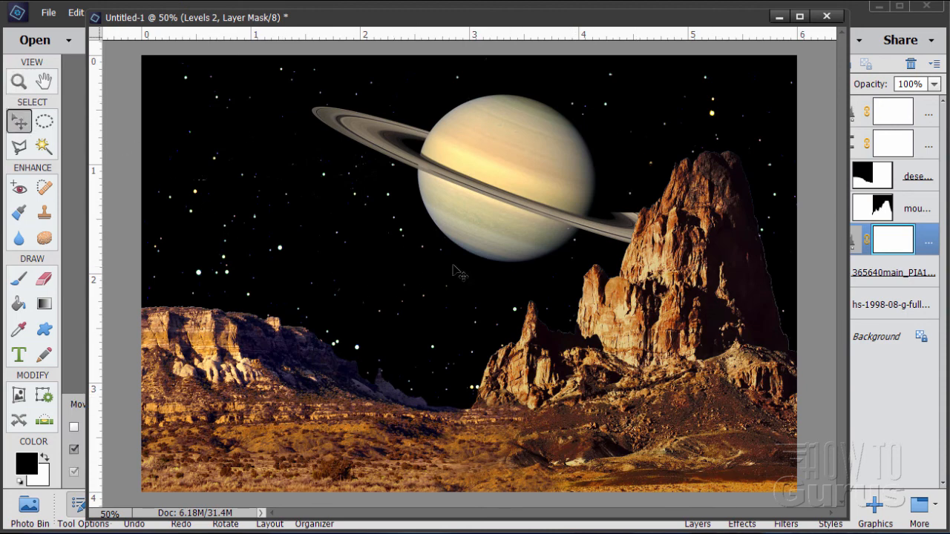
{"action": "left_click_drag", "start_coordinate": [655, 25], "coordinate": [635, 27]}
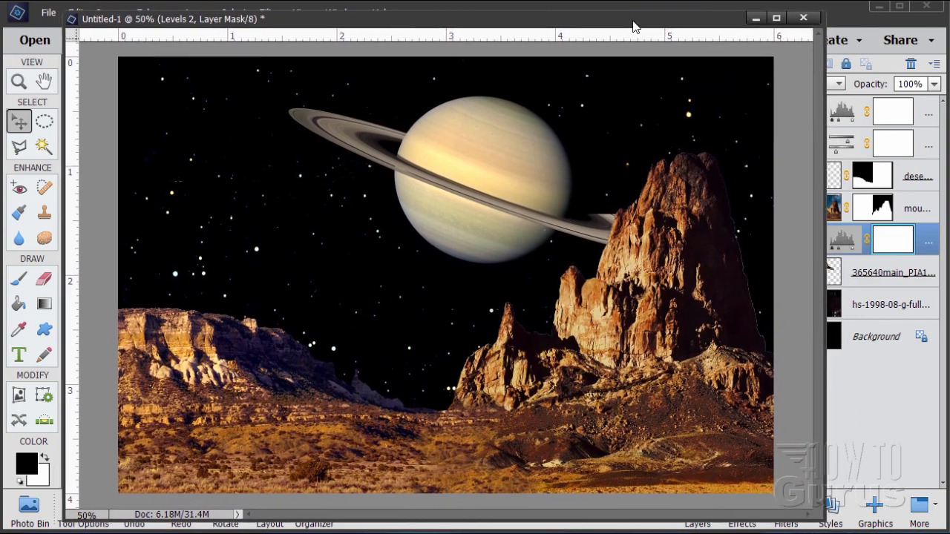